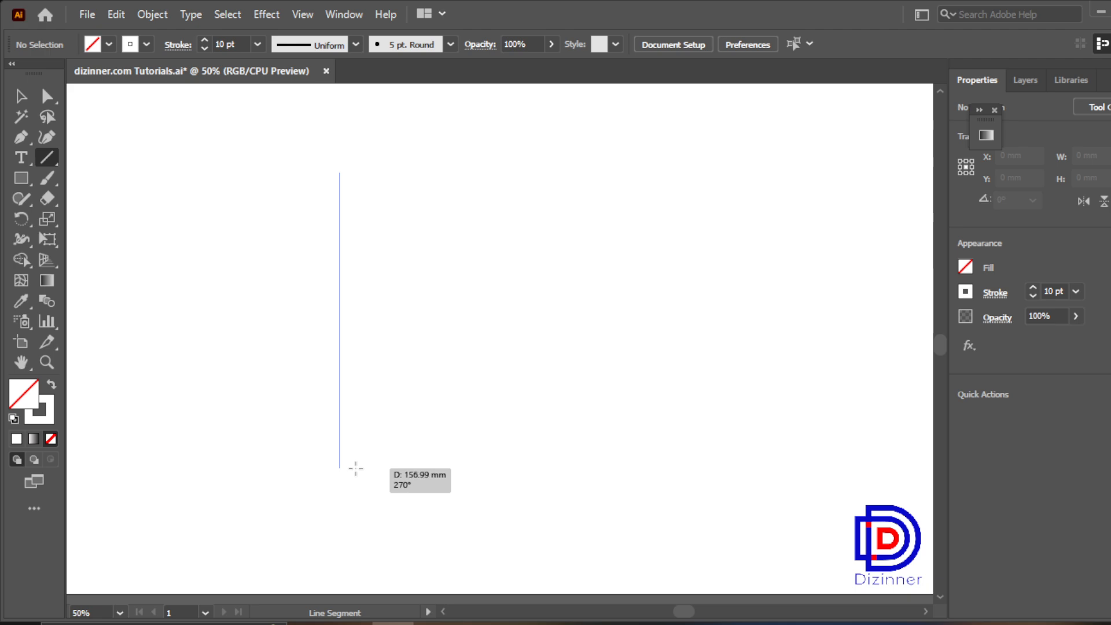
Give the vertical line a black stroke with a 1 pt weight.
click(145, 47)
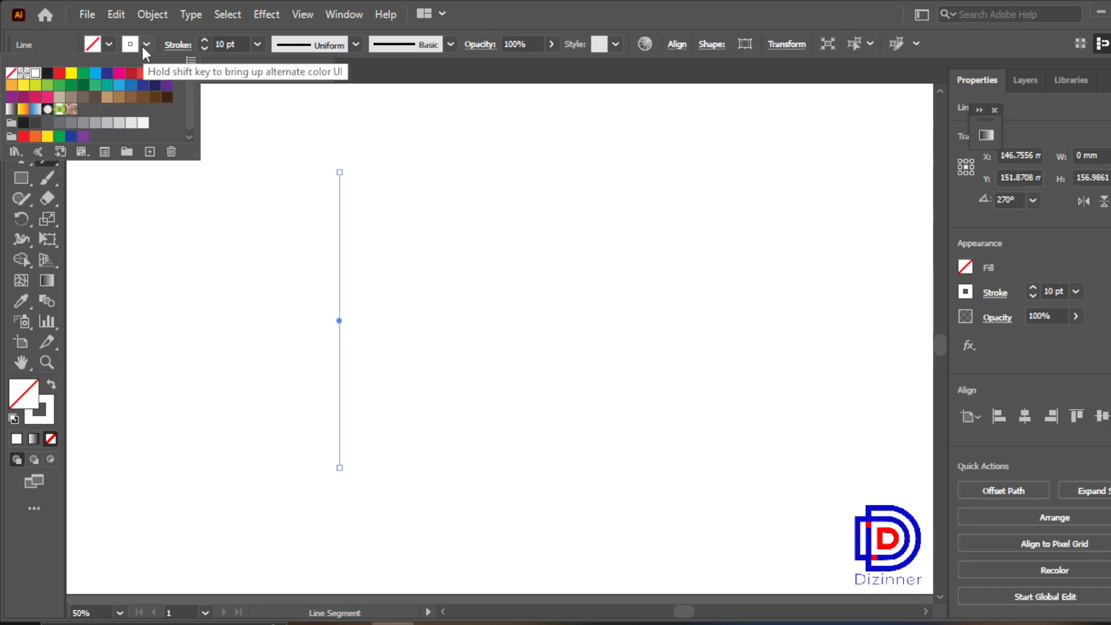
click(47, 72)
click(253, 48)
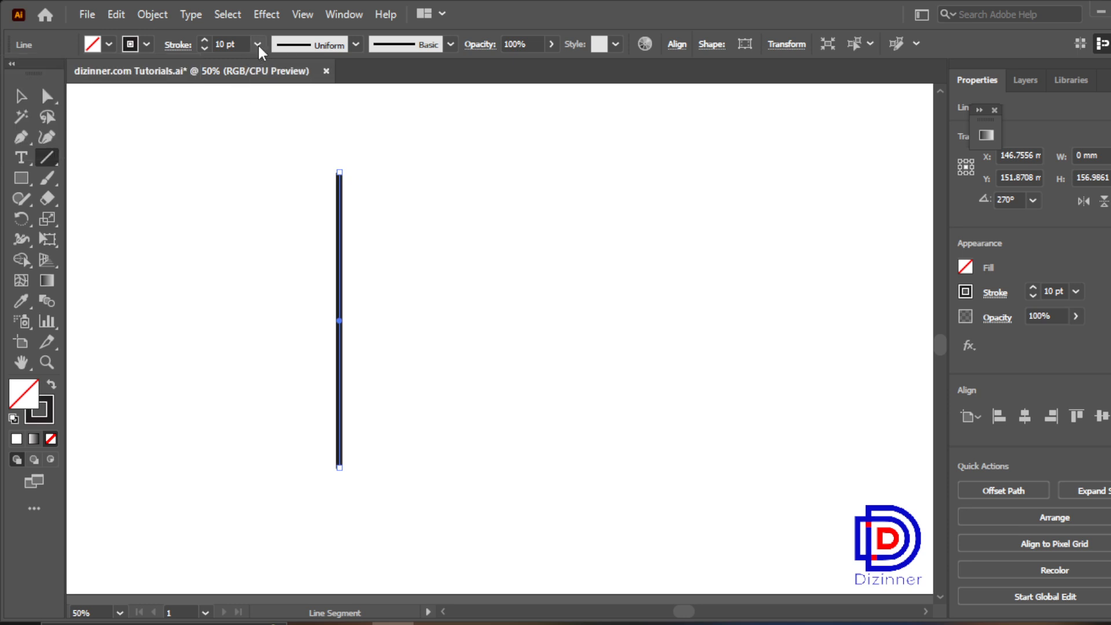
click(258, 44)
click(280, 123)
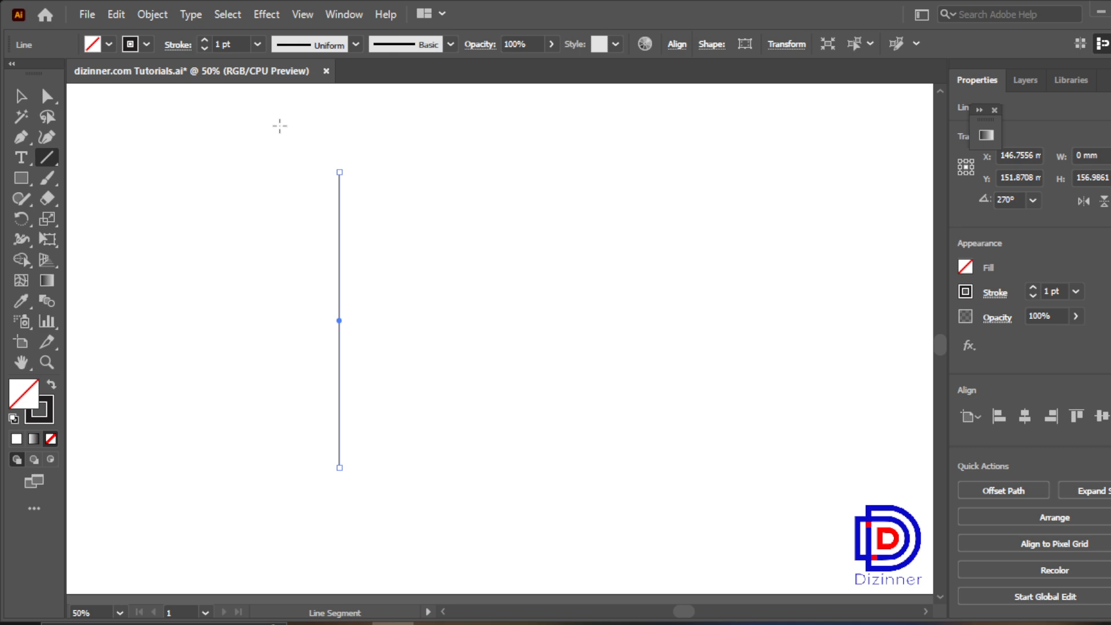
Copy the line about 6 mm sideways and repeat the copy until there are 12 evenly spaced vertical lines.
click(22, 99)
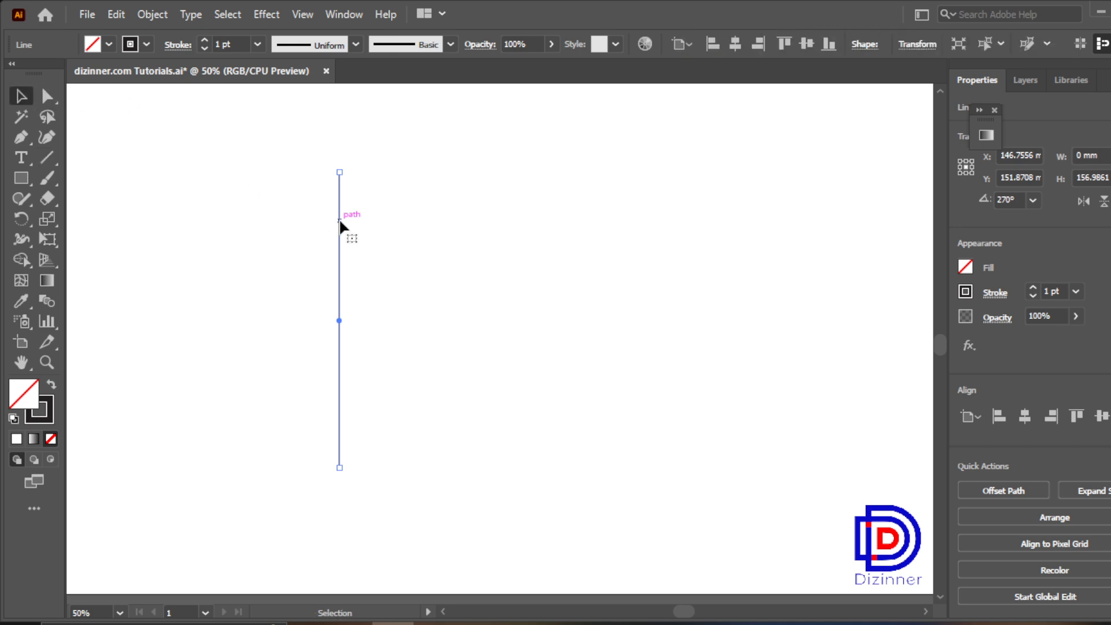
drag(339, 223, 351, 222)
key(ctrl+d)
key(ctrl+d)
key(ctrl+d)
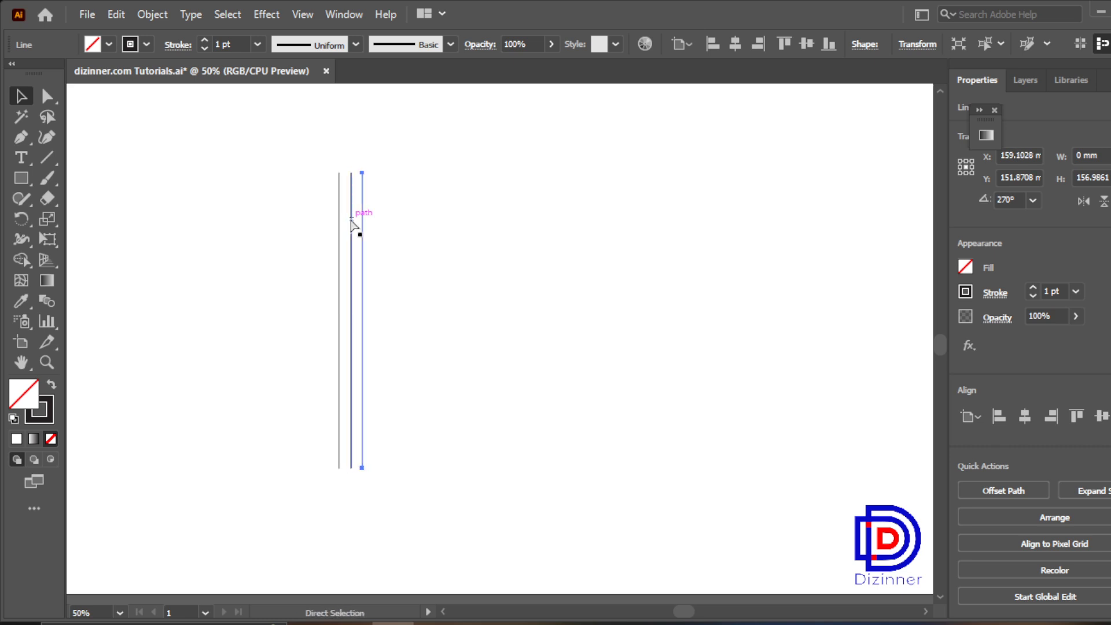
key(ctrl+d)
key(ctrl+d)
key(ctrl+d)
key(ctrl+d)
key(ctrl+d)
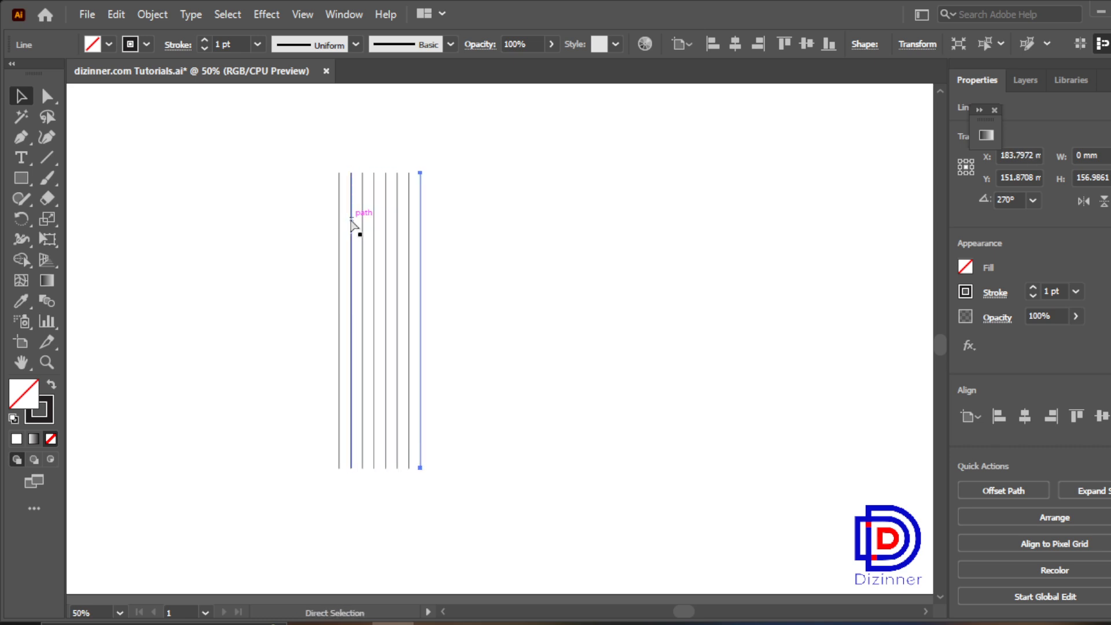
key(ctrl+d)
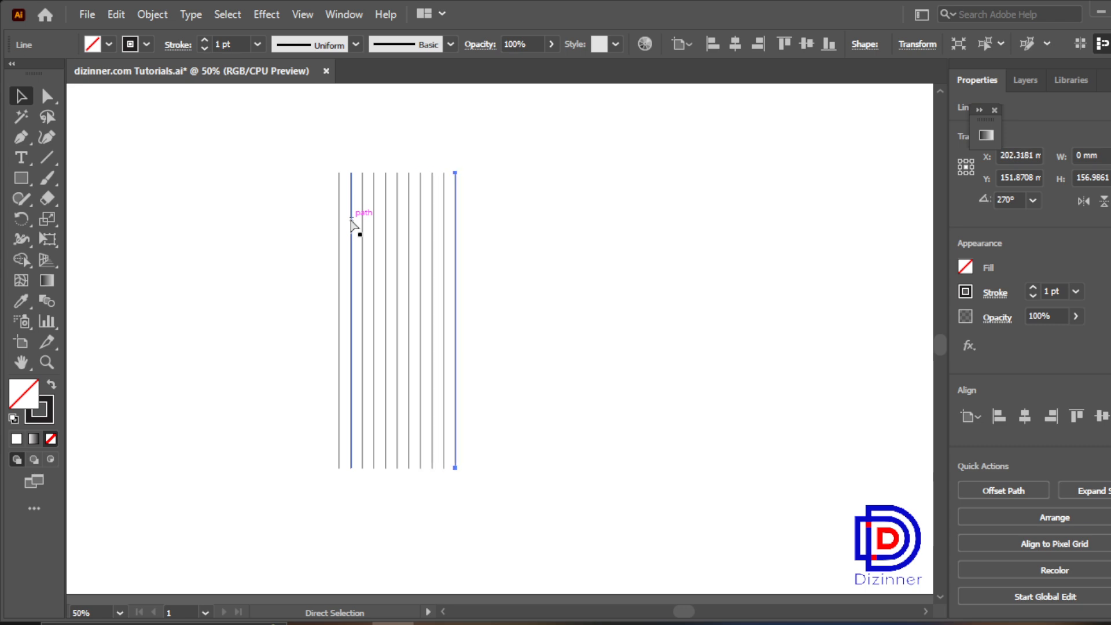
key(ctrl+d)
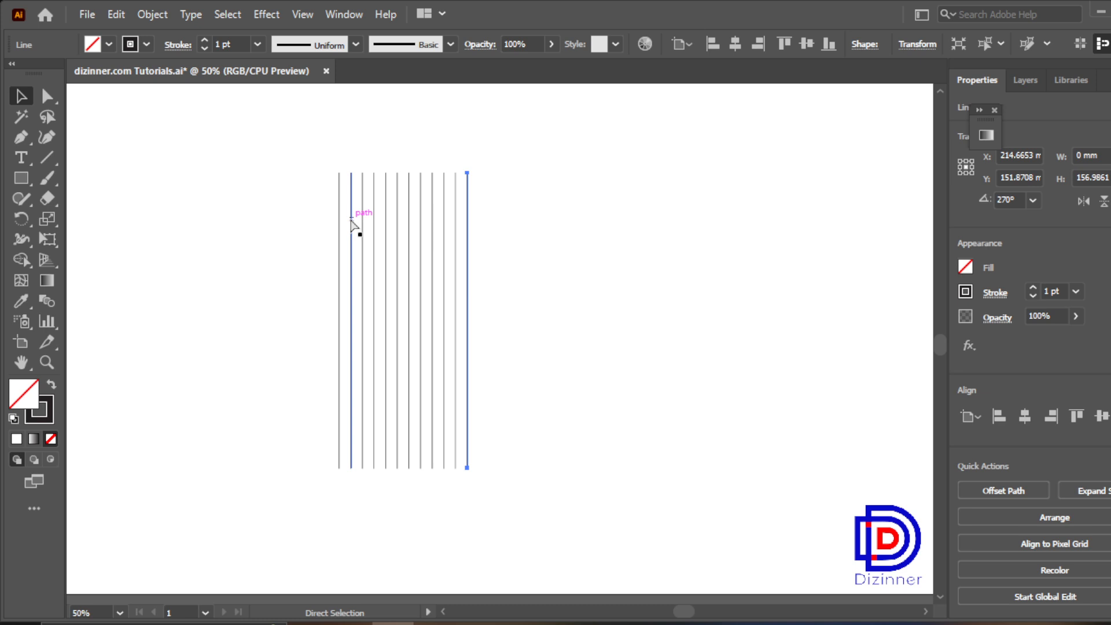
Stretch all the vertical lines together to about 192 mm tall and move them toward the middle of the artboard.
drag(298, 194, 578, 435)
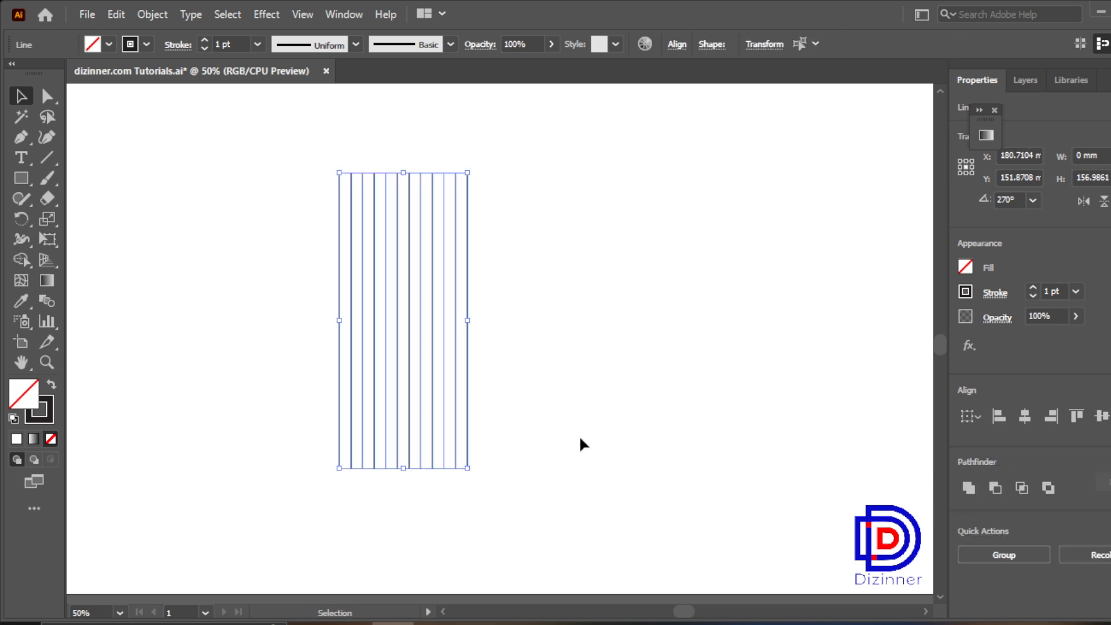
drag(404, 468, 402, 535)
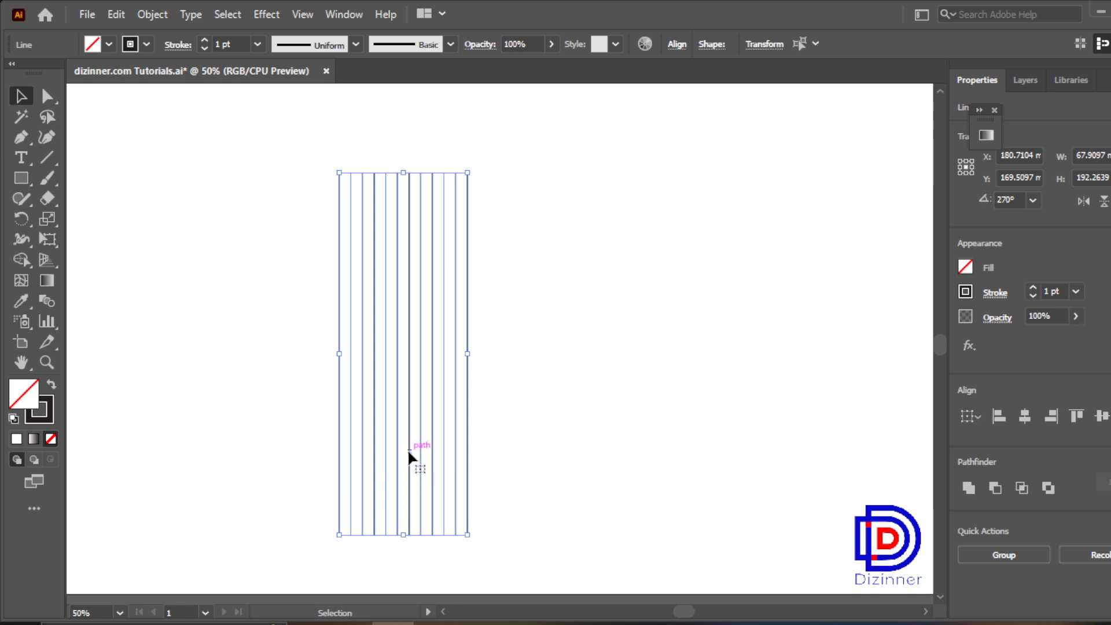
drag(407, 449, 471, 433)
Rotate the whole set of vertical lines by 90°.
right_click(473, 436)
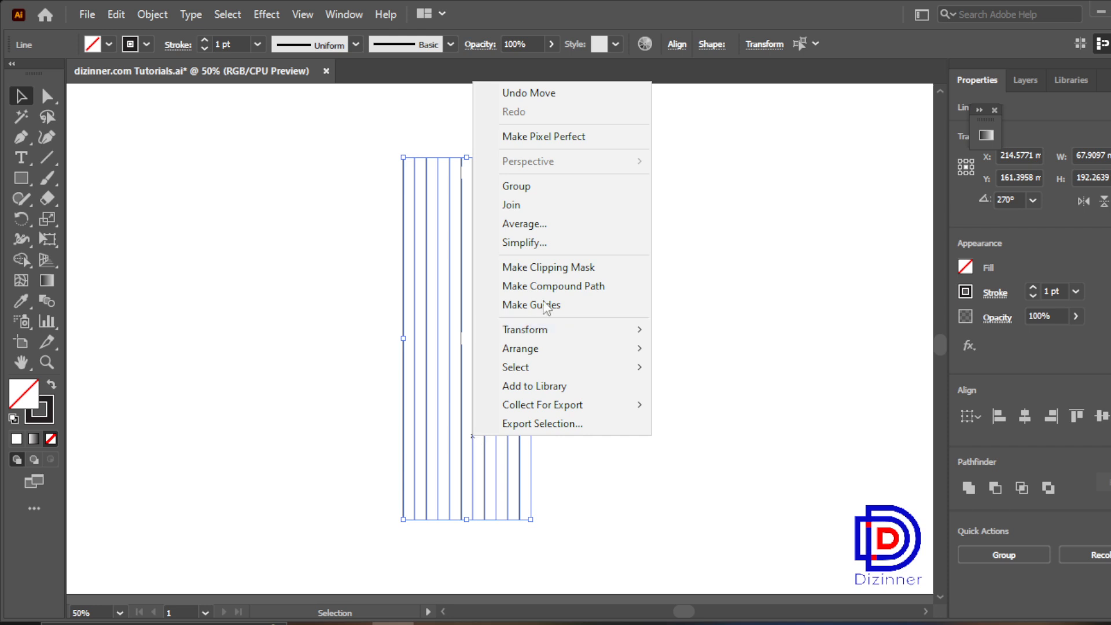
mouse_move(568, 330)
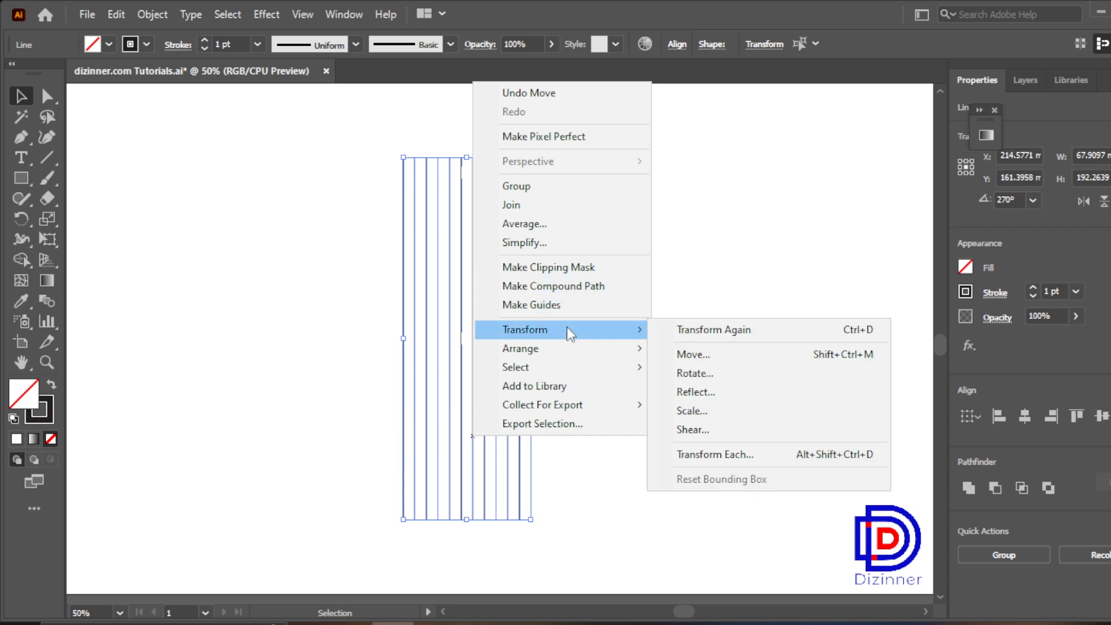
click(686, 375)
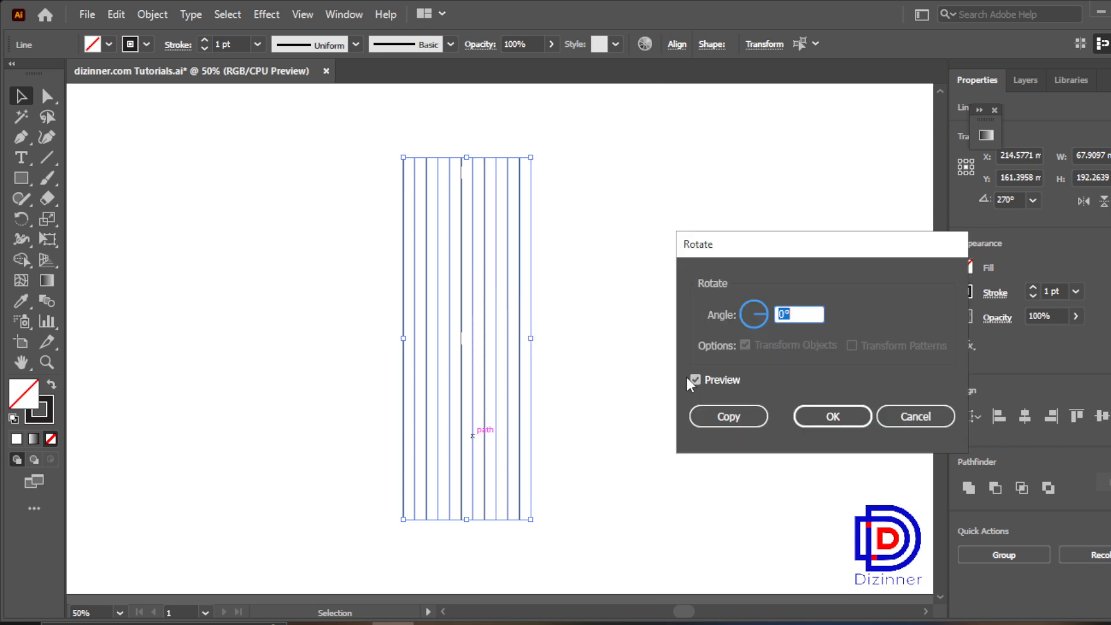
text(90)
key(Return)
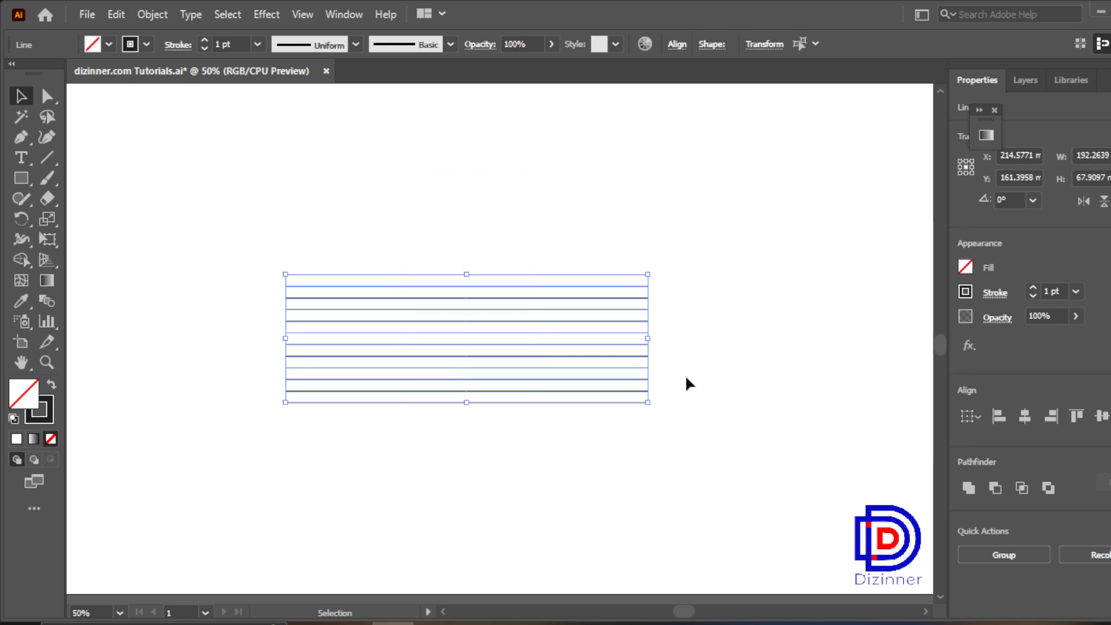
Make a copy of the horizontal lines rotated by 90° to form a crossing grid.
right_click(533, 358)
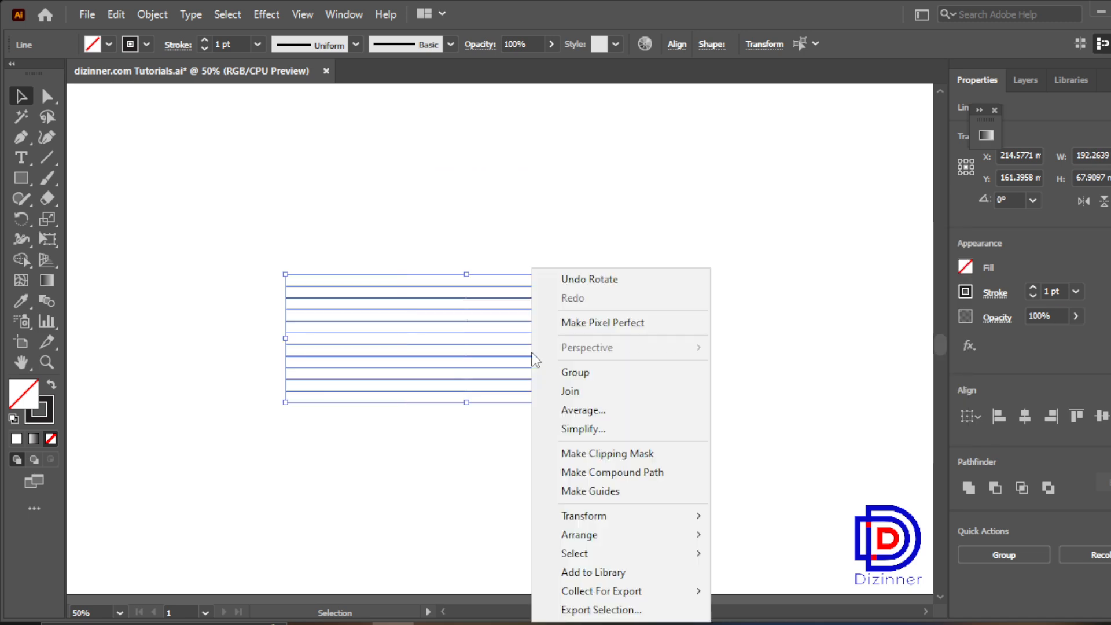
mouse_move(687, 534)
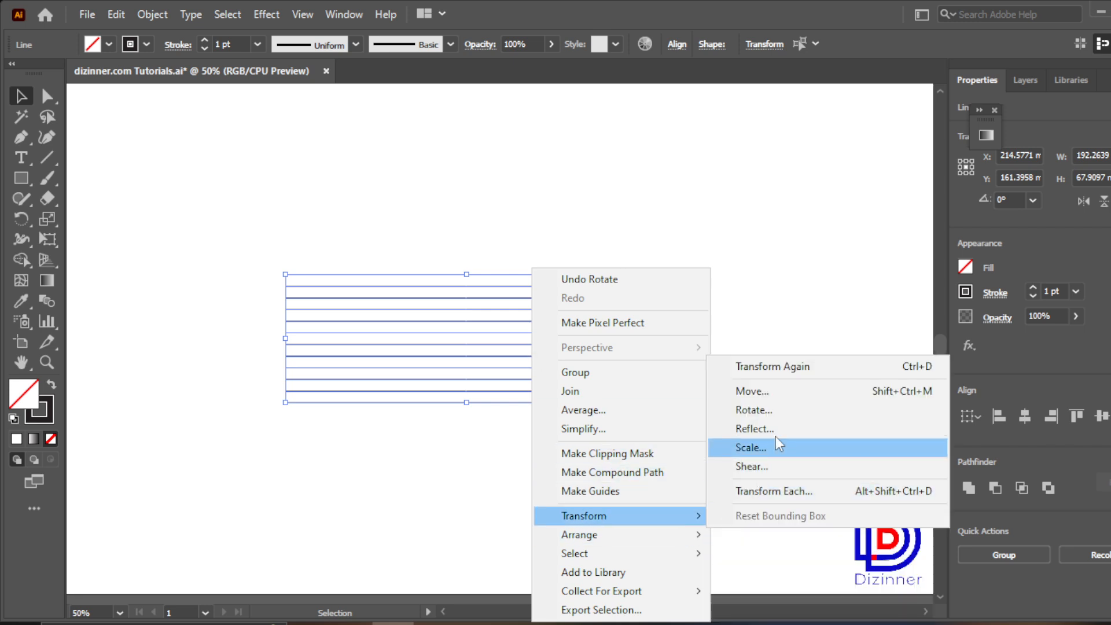
click(776, 411)
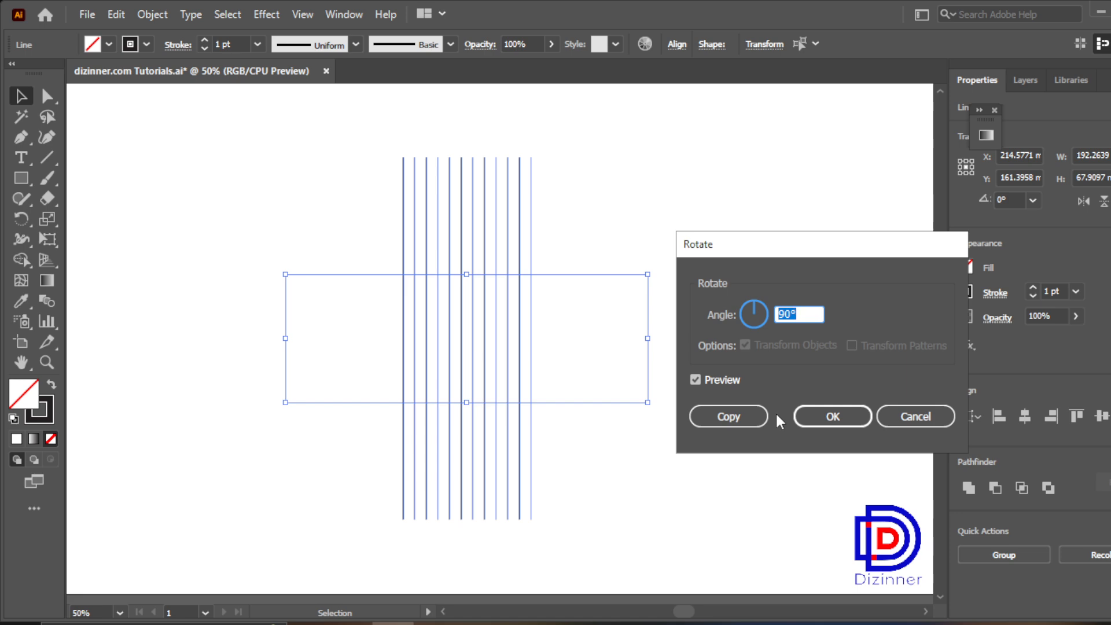
click(748, 412)
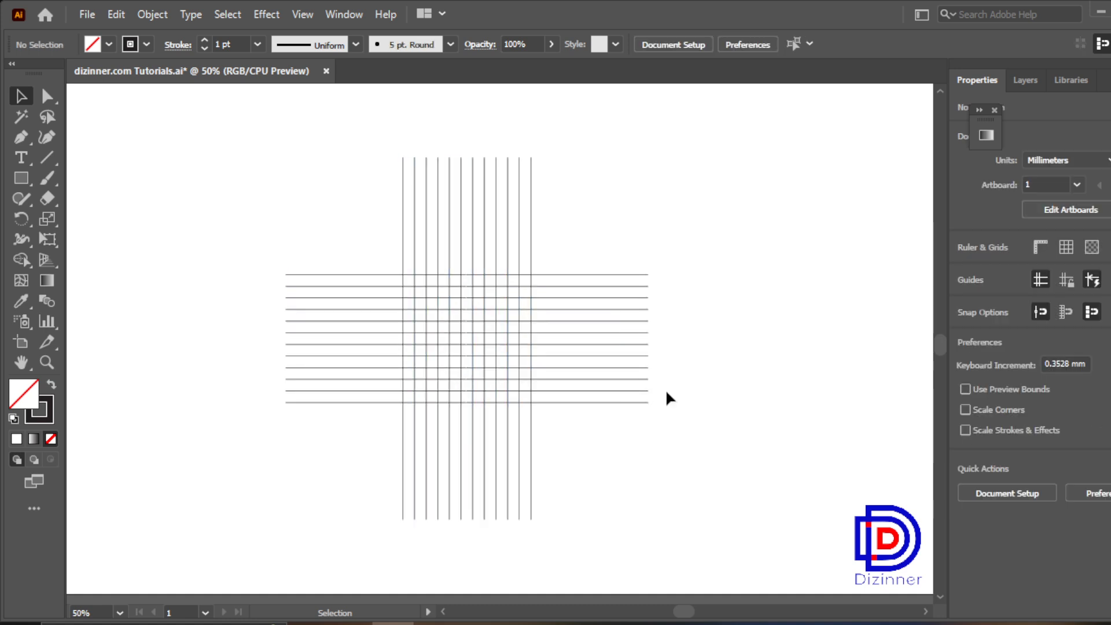
Draw a hexagon with the Polygon tool over the grid's upper part, about 41 mm wide and 35 mm tall.
click(51, 355)
click(461, 361)
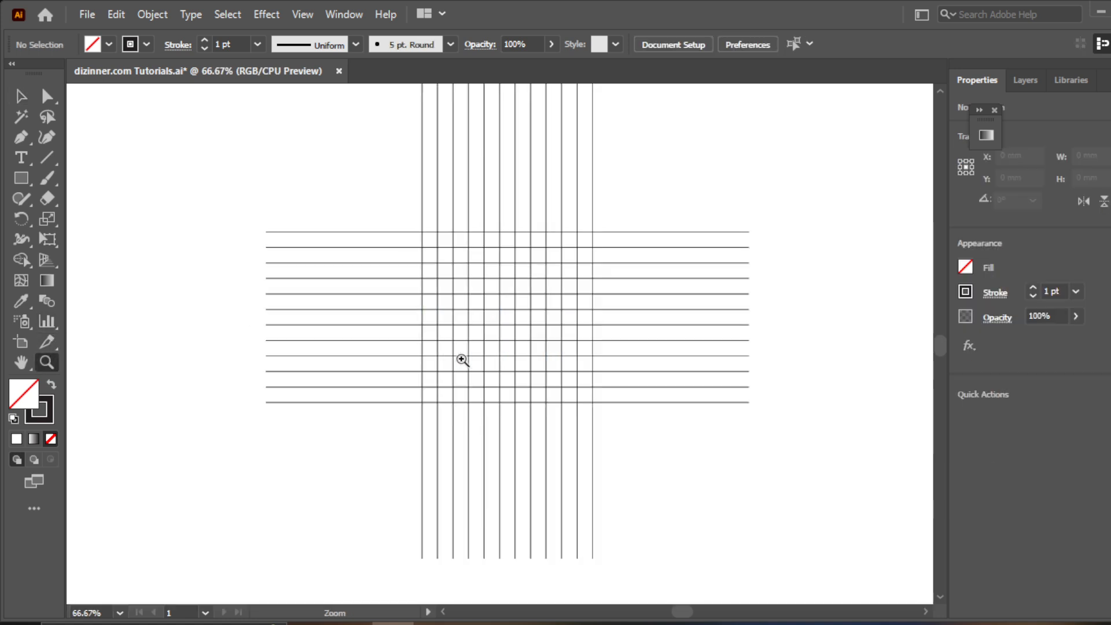
click(529, 330)
click(510, 362)
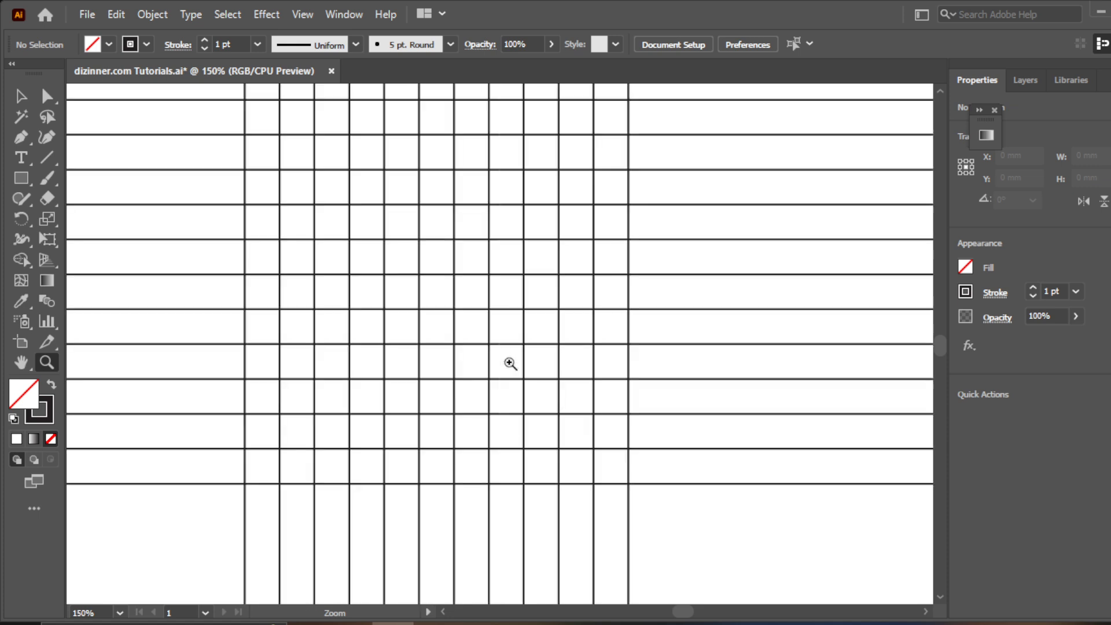
click(20, 362)
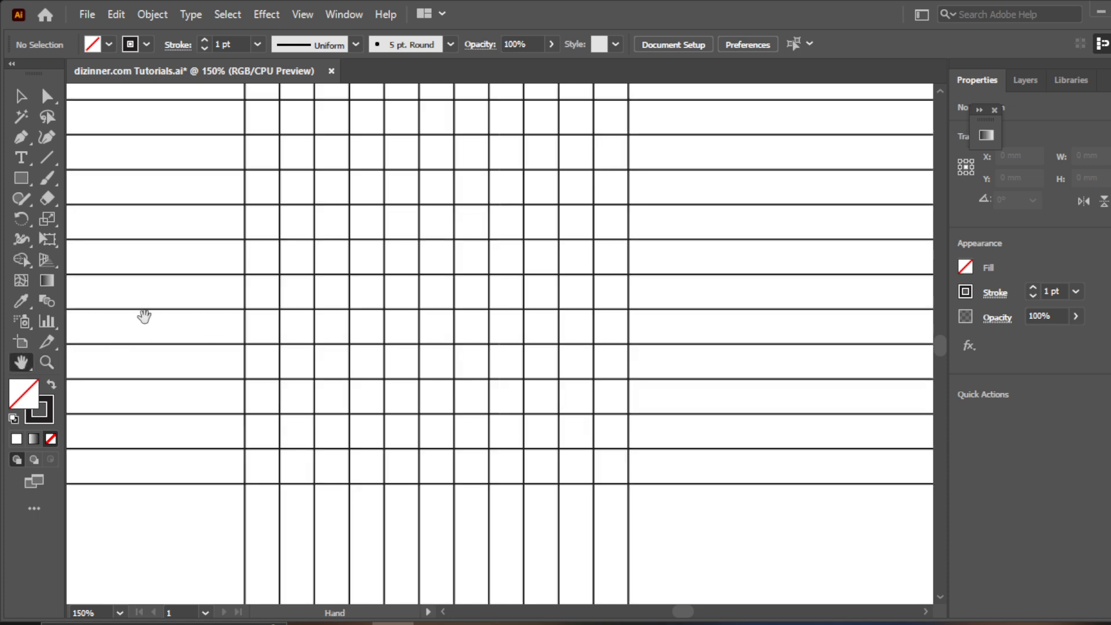
drag(341, 285, 374, 319)
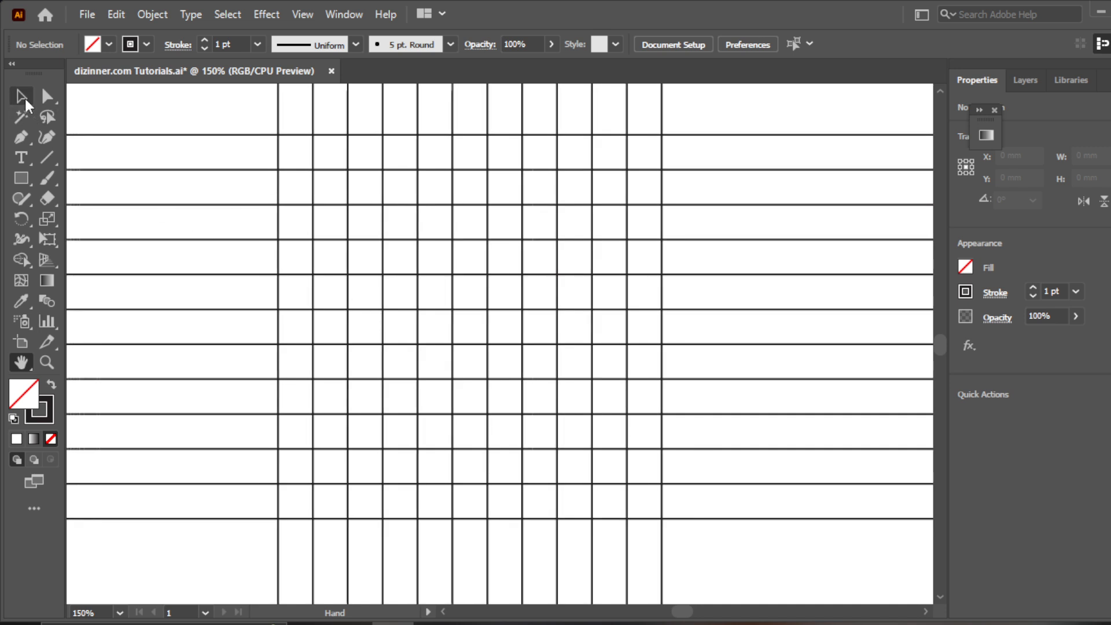
click(21, 96)
drag(26, 178, 72, 238)
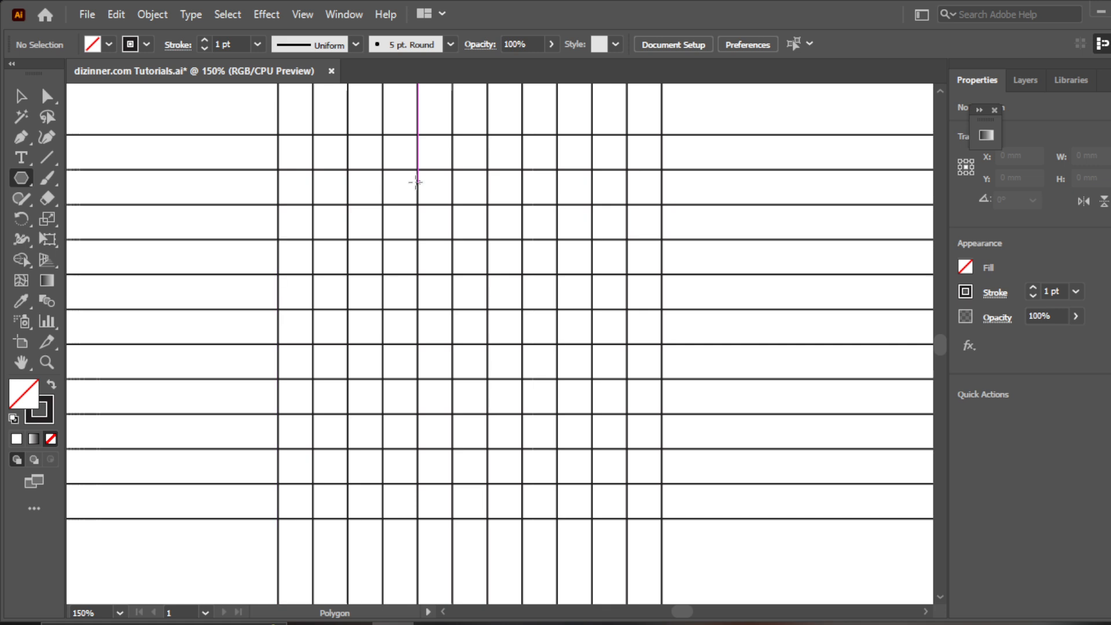
drag(452, 135, 509, 235)
Move and stretch the hexagon to reach the grid's outermost lines on all four sides, about 68 mm wide and tall.
click(21, 96)
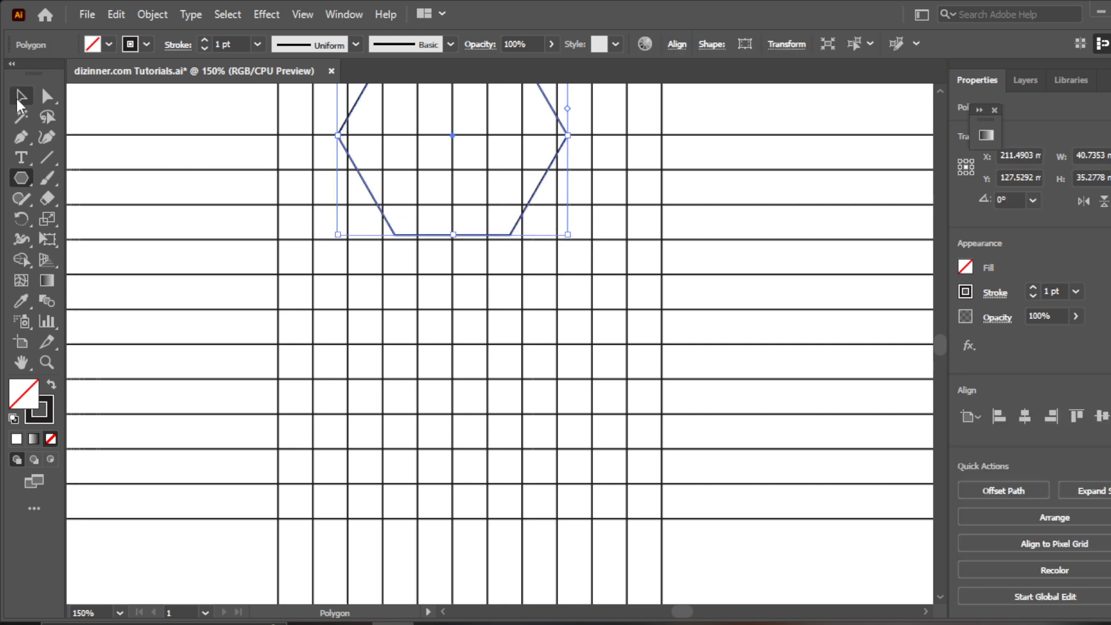
drag(472, 240, 469, 519)
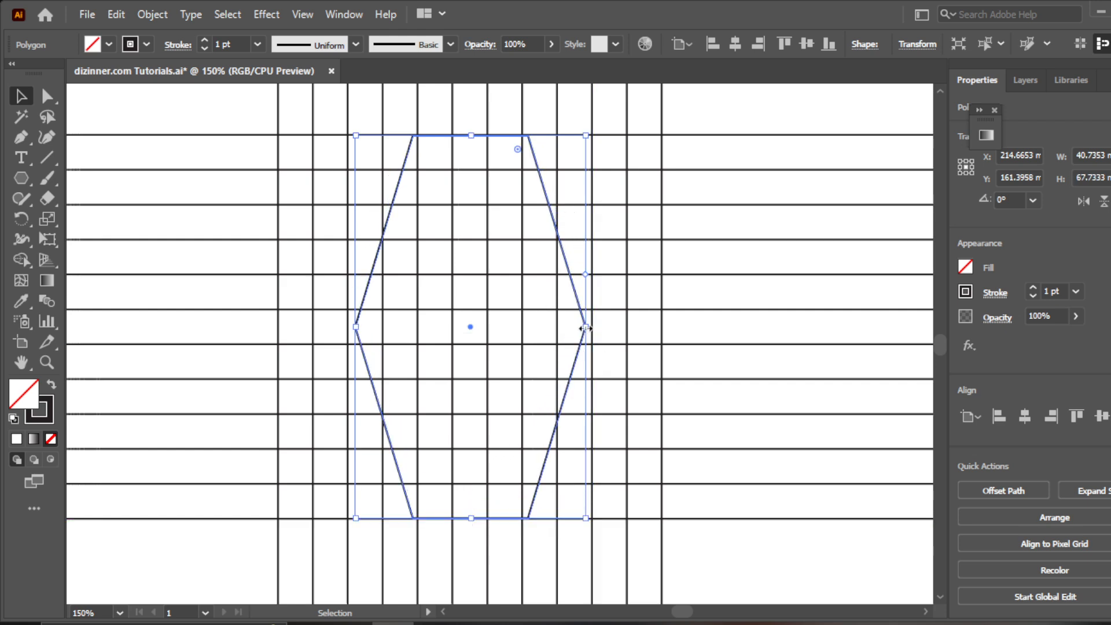
drag(585, 327, 662, 319)
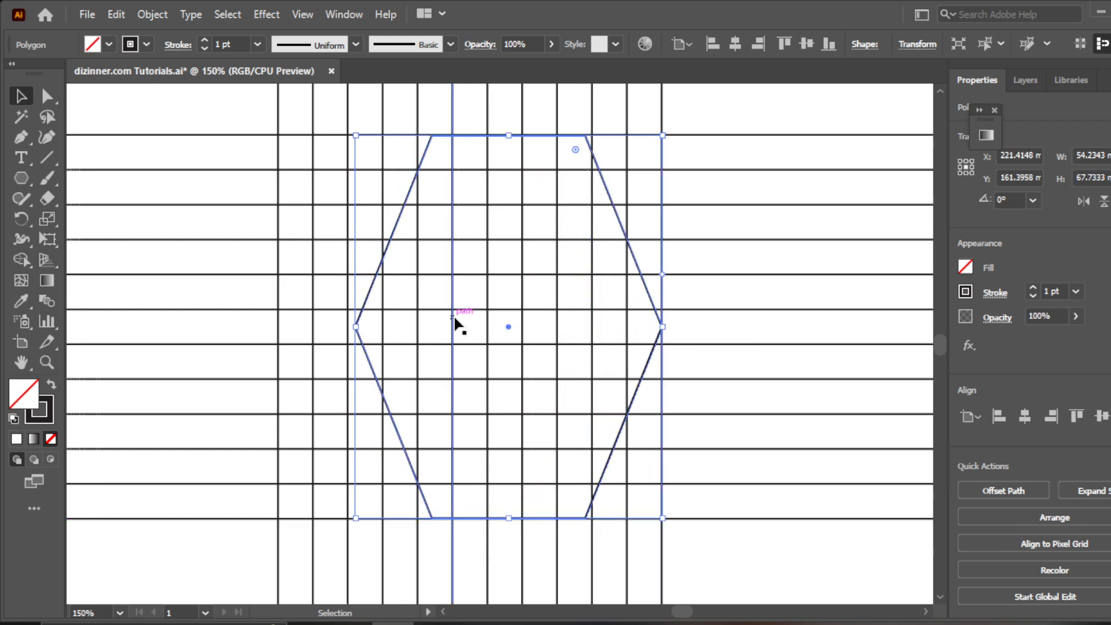
drag(355, 327, 278, 329)
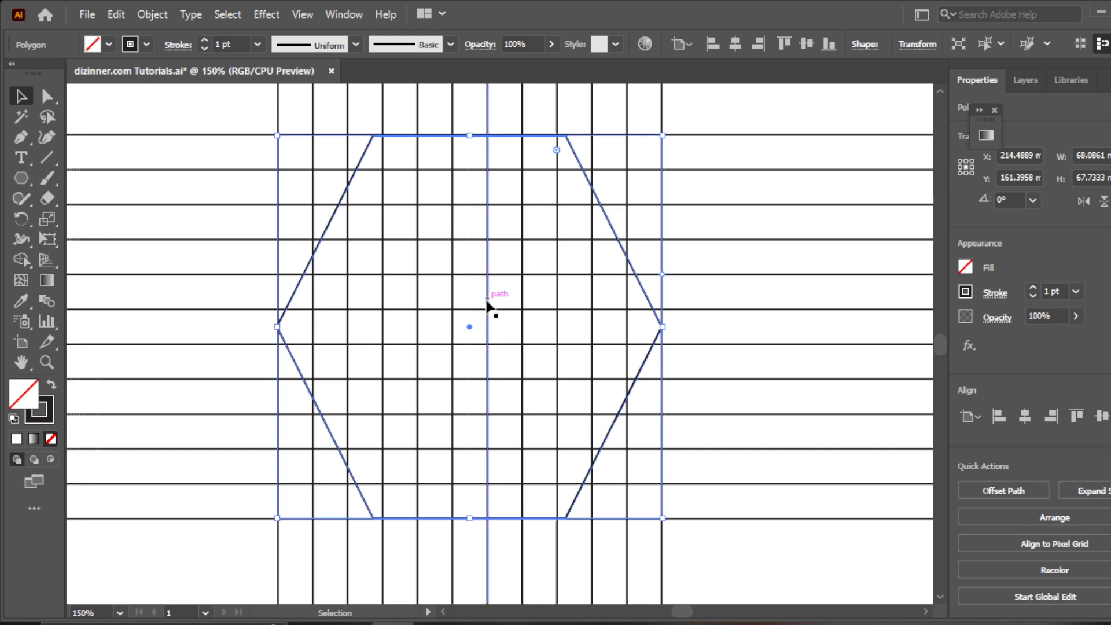
Copy the hexagon and resize the copy to sit one grid cell inside the original, about 56 mm wide and tall.
drag(658, 339, 625, 339)
key(shift)
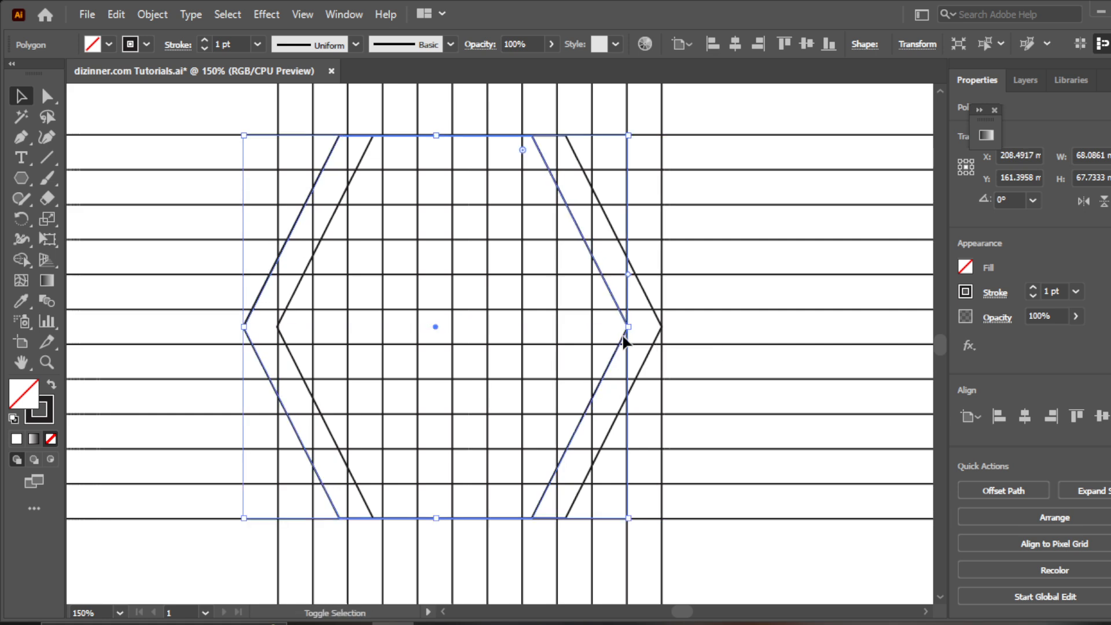
drag(435, 137, 435, 169)
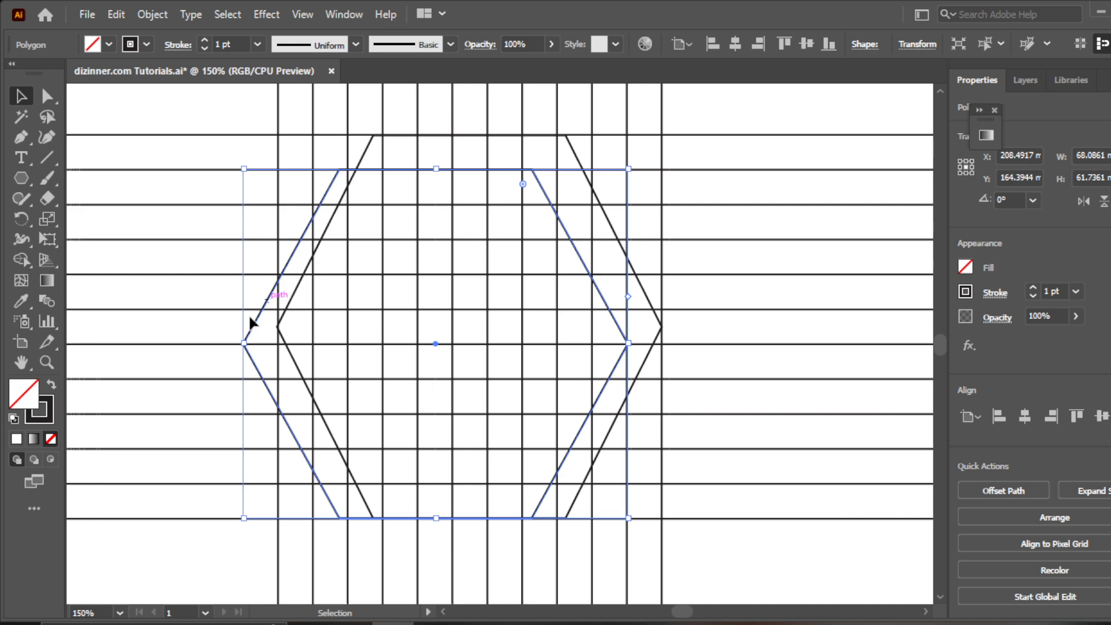
drag(244, 342, 313, 343)
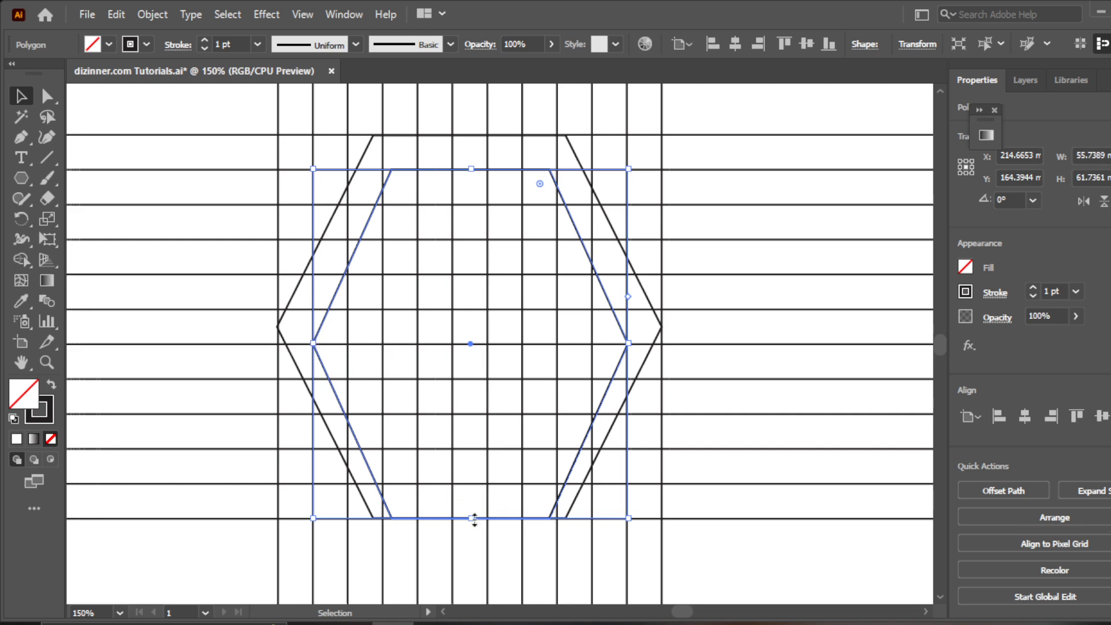
drag(472, 518, 471, 483)
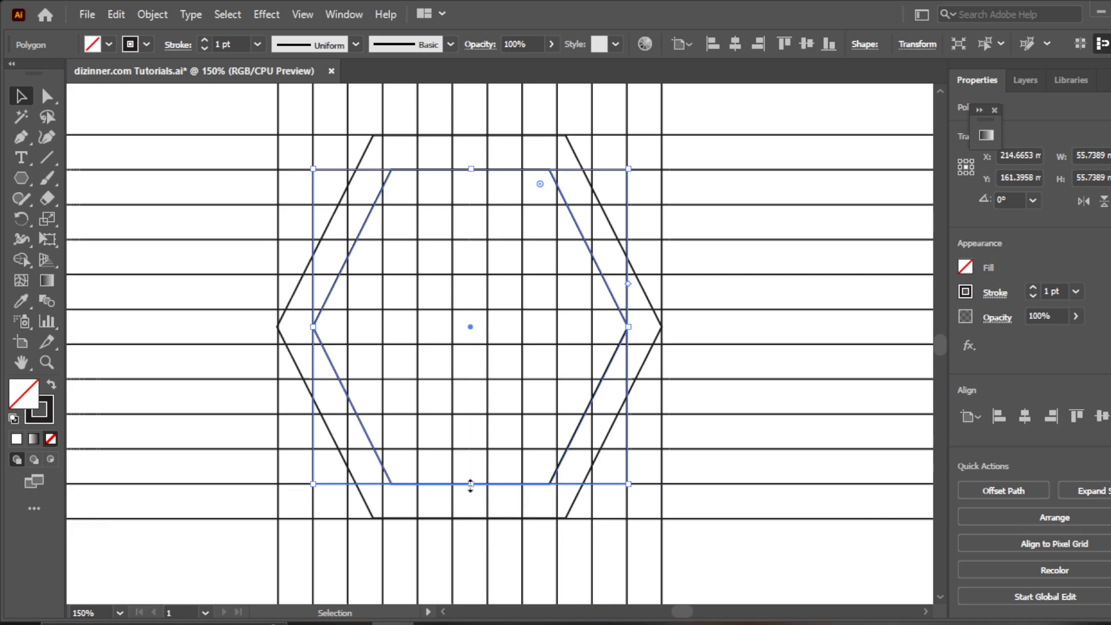
click(732, 439)
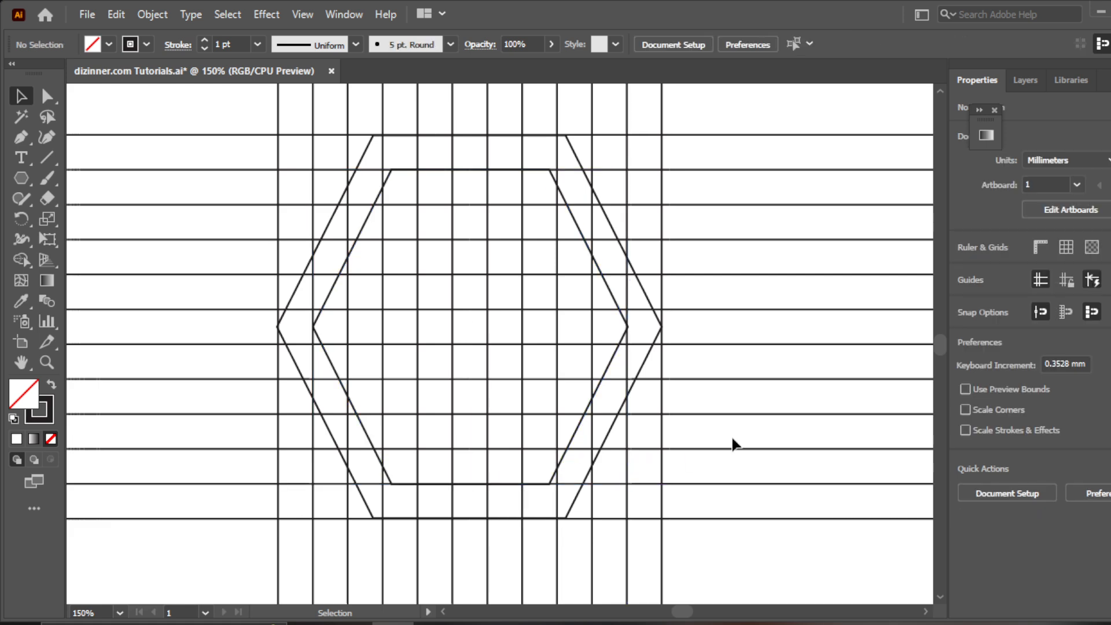
Copy the inner hexagon and resize the copy to sit one grid cell inside it, about 43 mm wide and tall.
click(612, 363)
drag(612, 364, 576, 357)
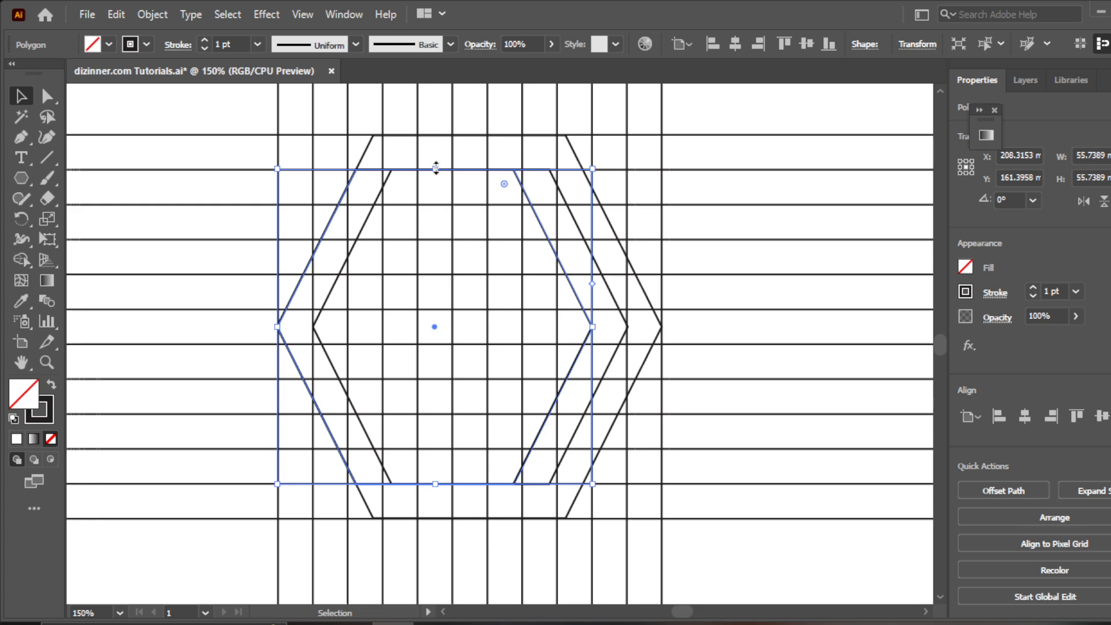
drag(436, 168, 435, 204)
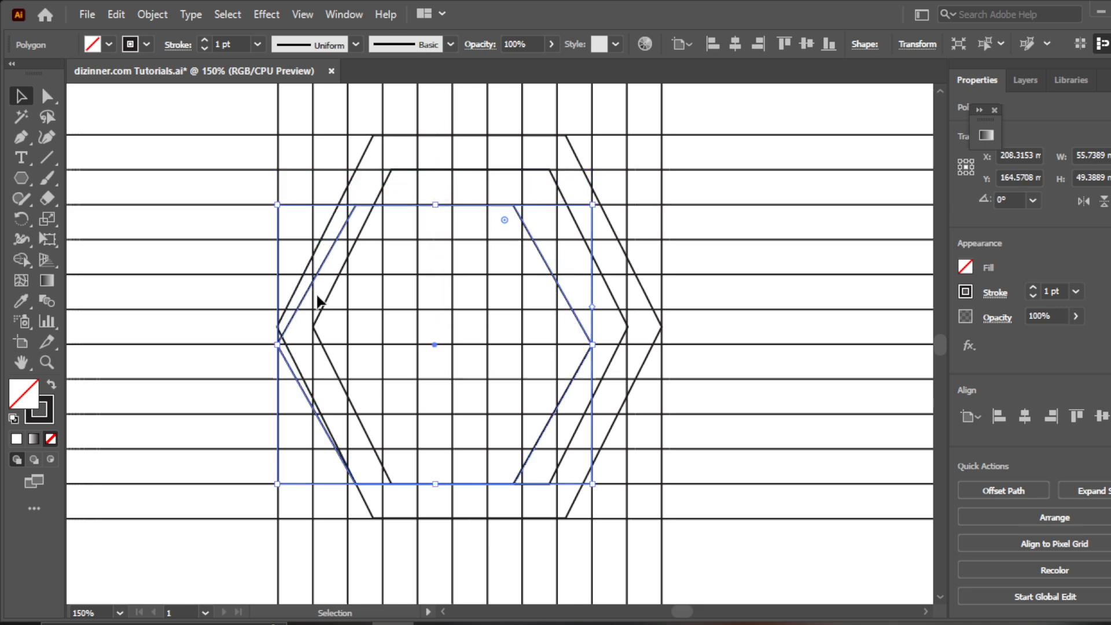
drag(278, 344, 354, 338)
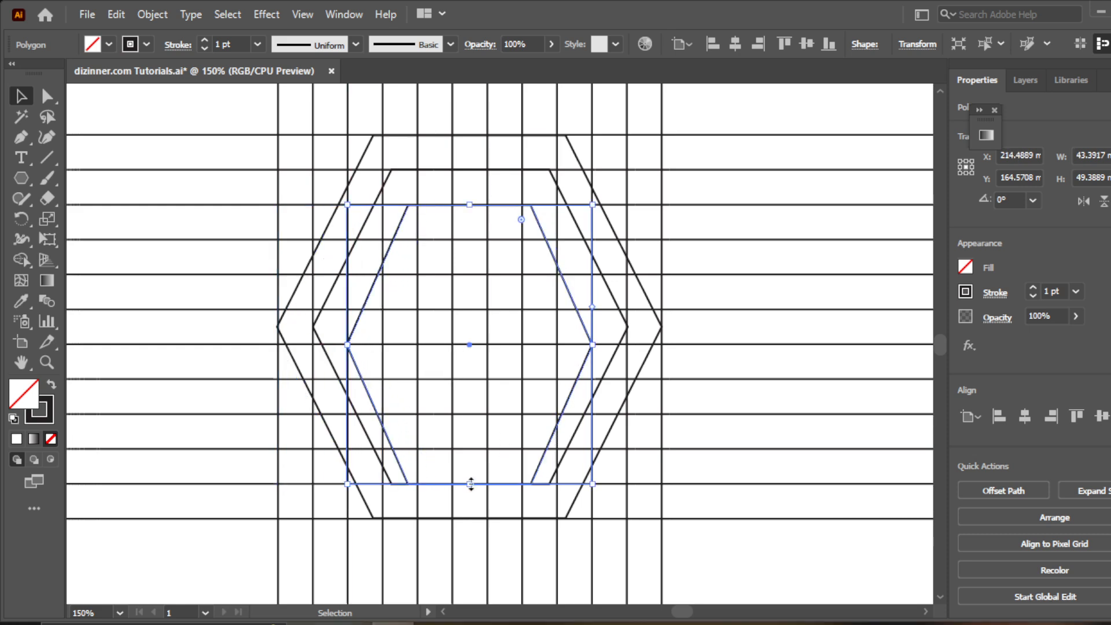
drag(470, 484, 471, 450)
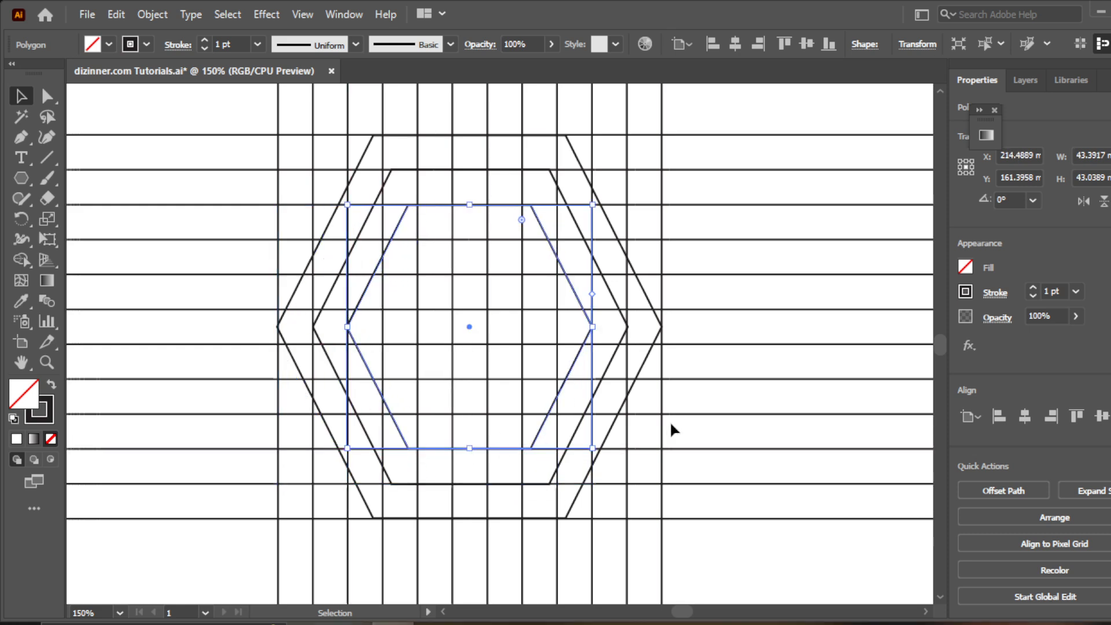
click(755, 407)
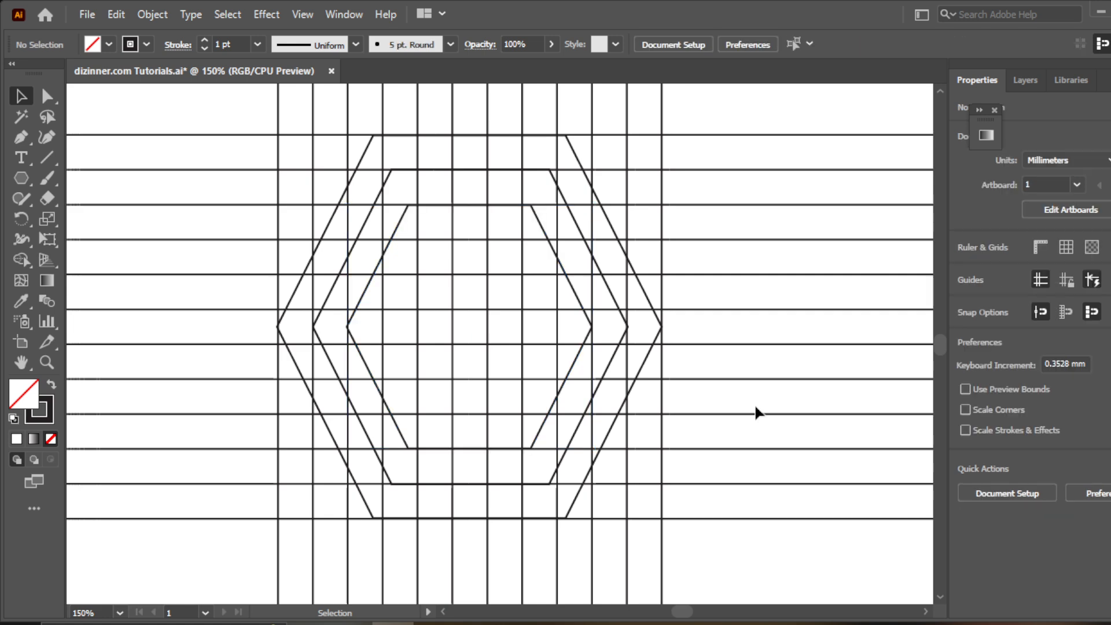
Duplicate the 43 mm hexagon and shrink the duplicate by one grid cell on every side, about 31 mm wide and tall.
click(591, 328)
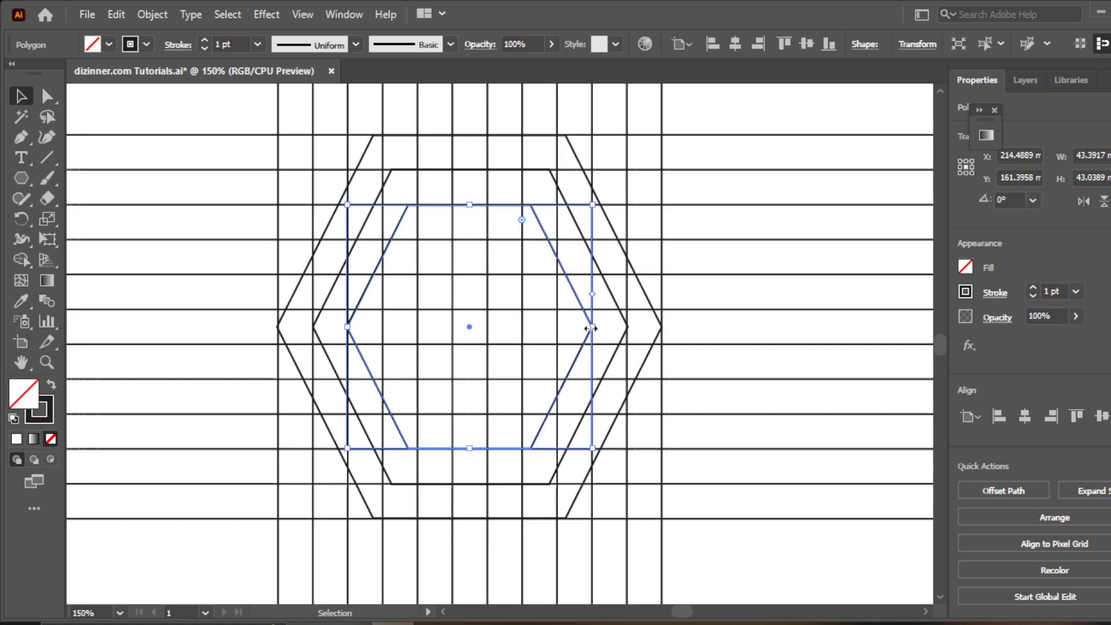
drag(578, 352, 542, 353)
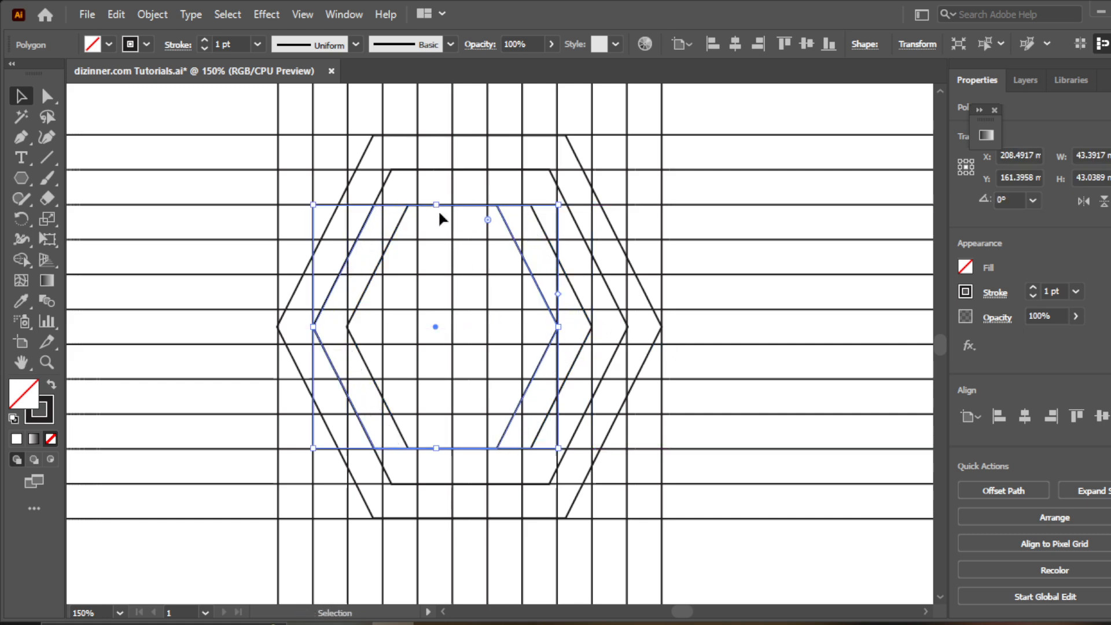
drag(436, 206, 435, 239)
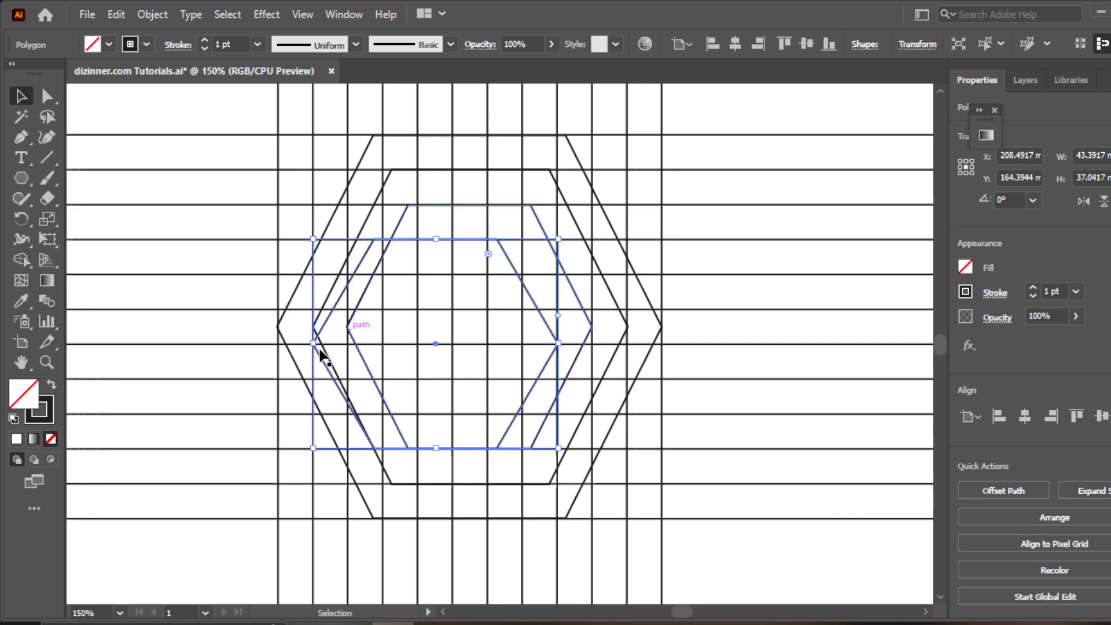
drag(313, 344, 383, 346)
drag(471, 448, 471, 415)
click(773, 430)
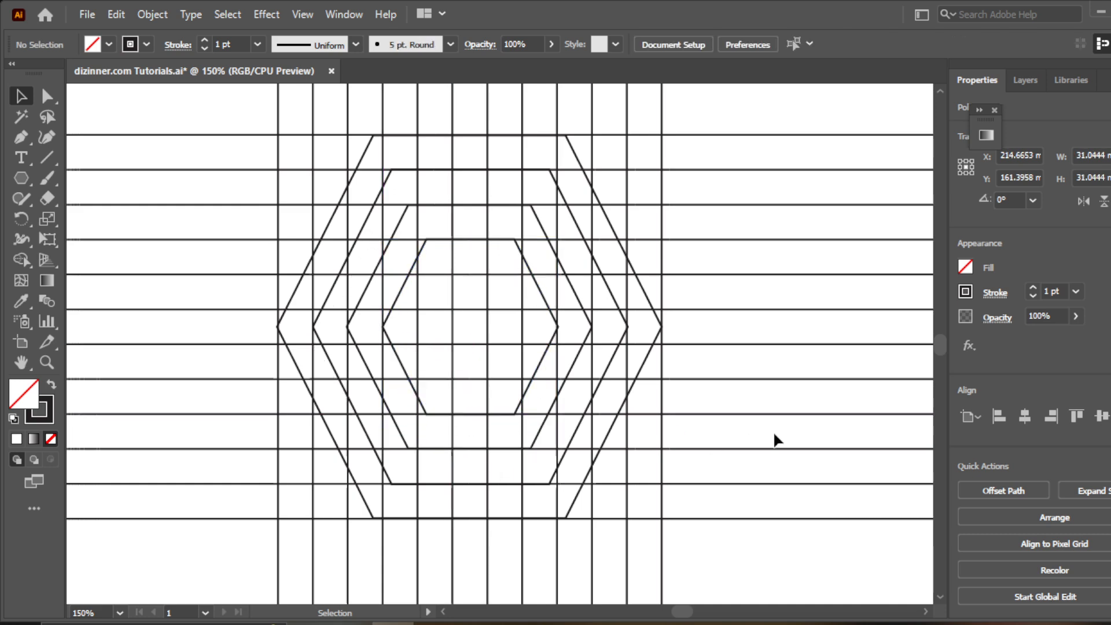
Add the innermost hexagon by copying the 31 mm one and fitting it one cell inside, about 19 mm wide and 18 mm tall.
click(558, 327)
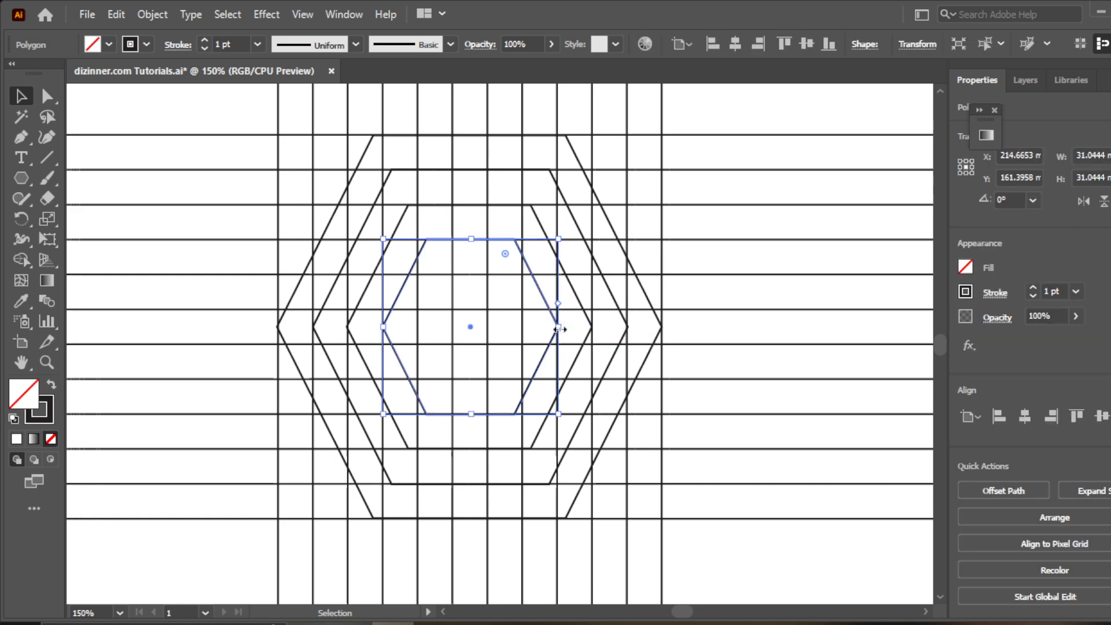
drag(558, 328, 519, 342)
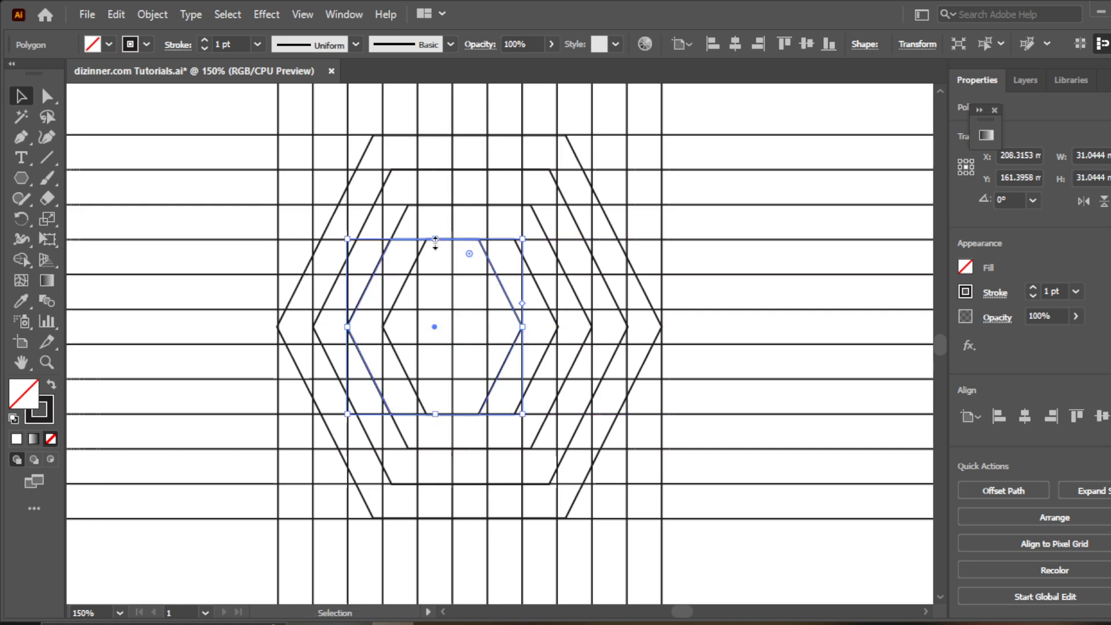
drag(435, 239, 435, 274)
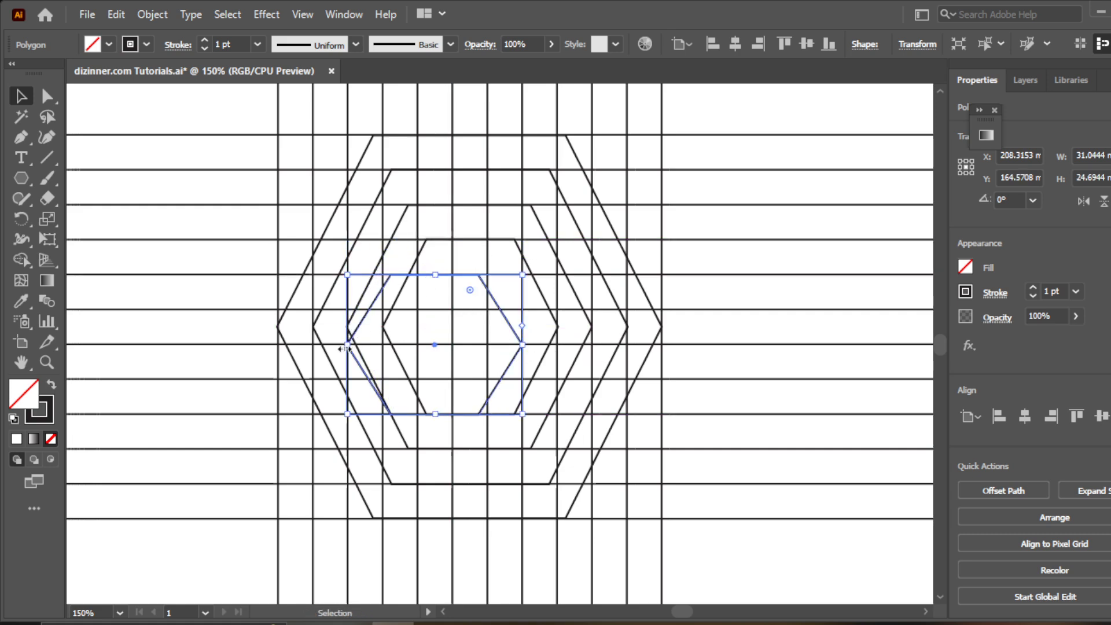
drag(345, 348, 418, 344)
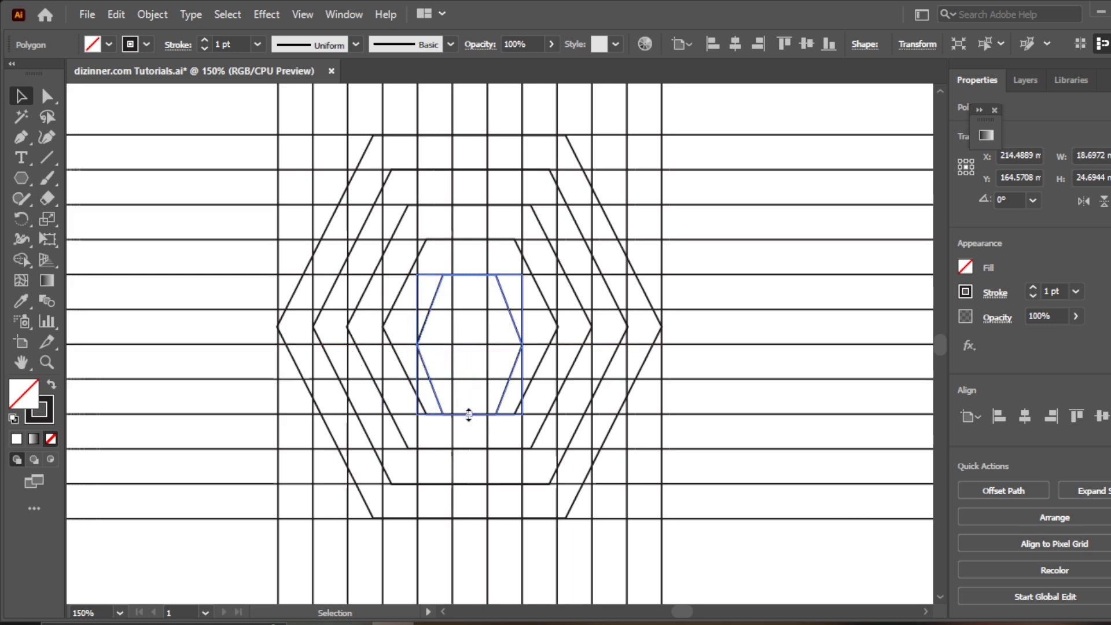
drag(469, 414, 467, 379)
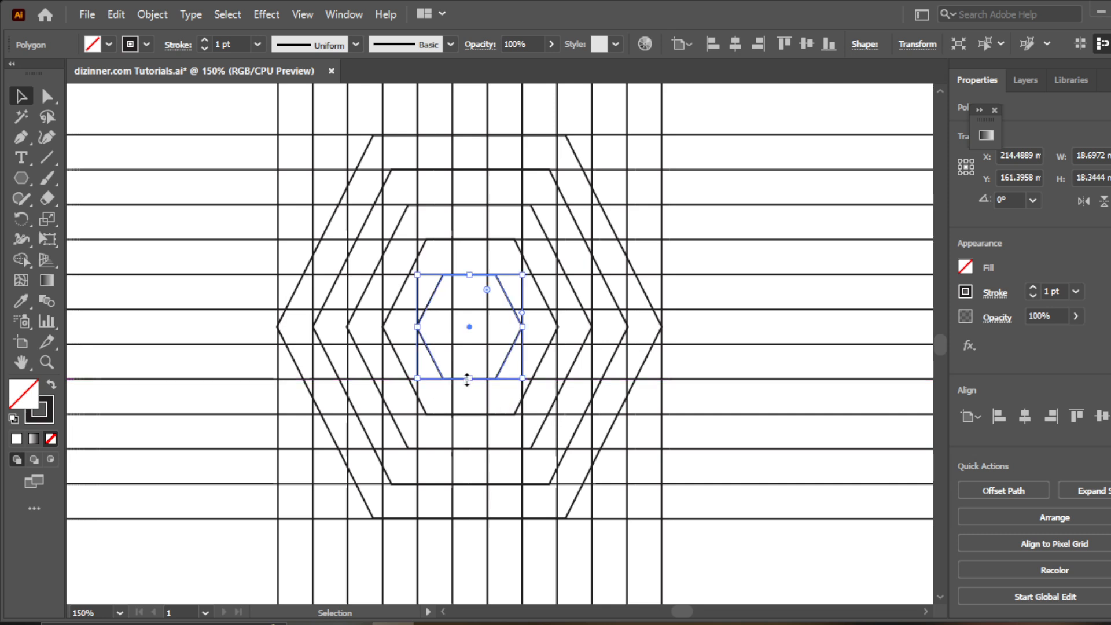
click(715, 379)
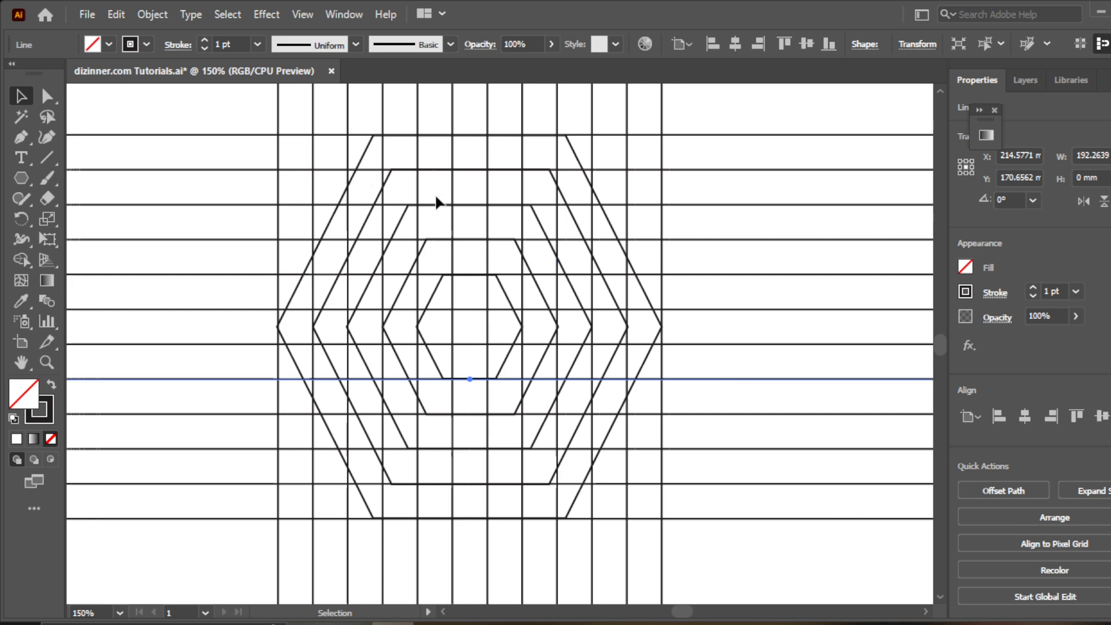
Select all grid lines and hexagons for the Shape Builder and set a black fill with no stroke.
drag(224, 120, 762, 542)
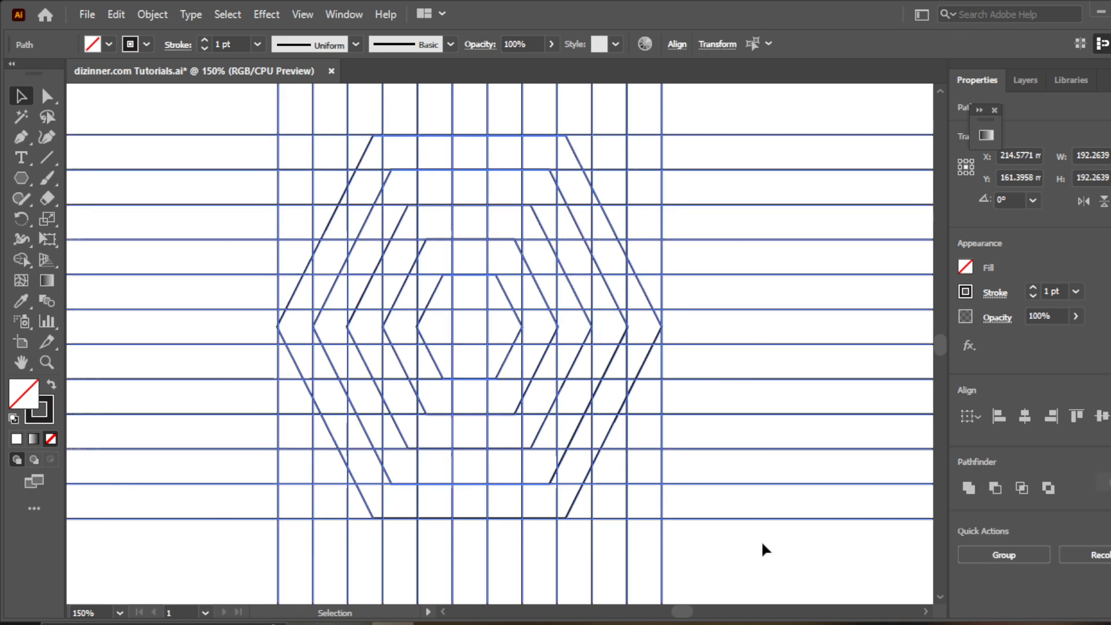
click(51, 386)
click(51, 385)
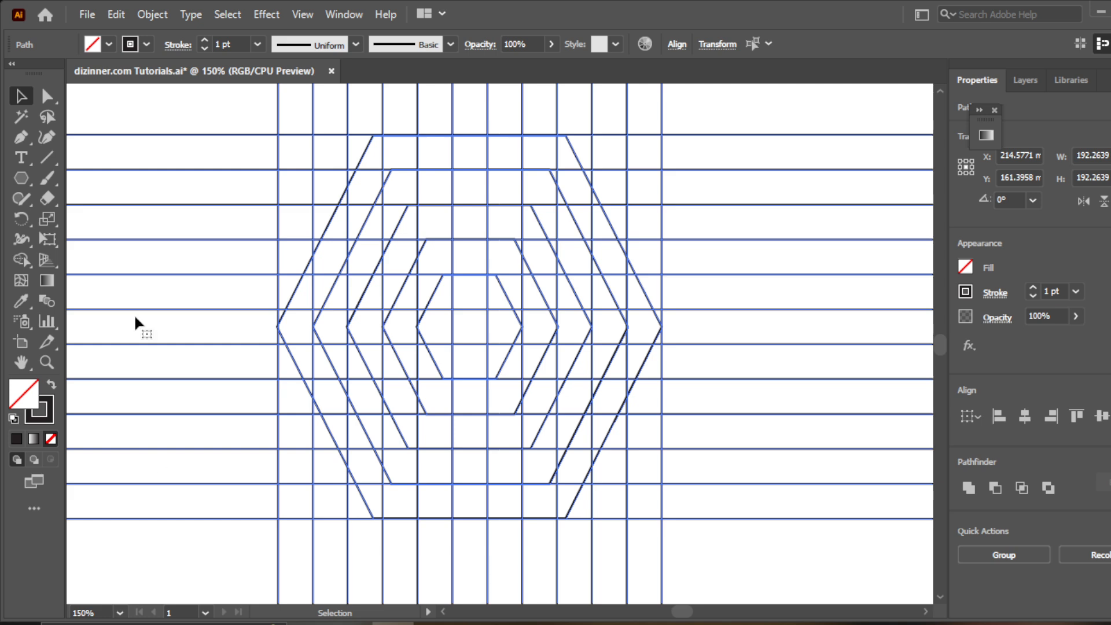
click(21, 258)
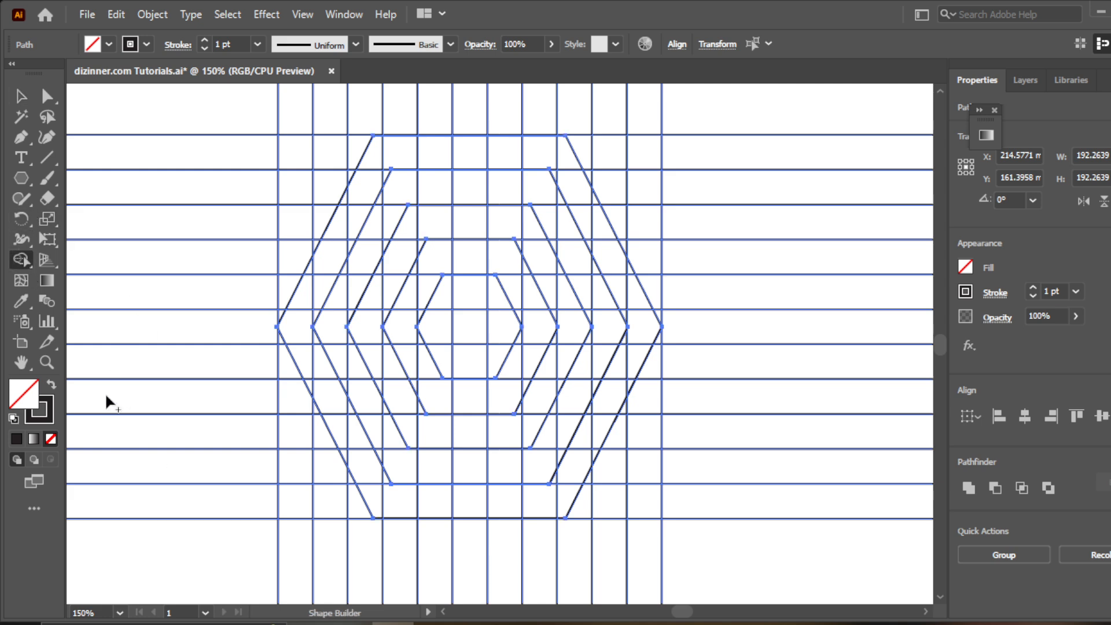
click(50, 385)
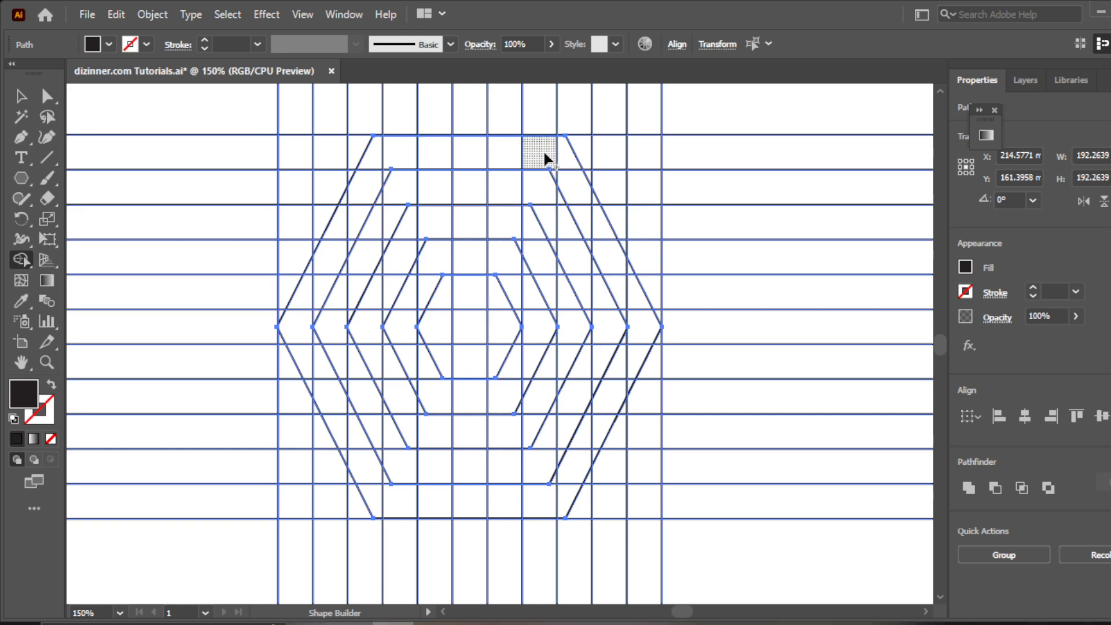
Merge the outermost ring's cells into a black band along the top edge and down the upper-left side with the Shape Builder.
drag(543, 152, 494, 153)
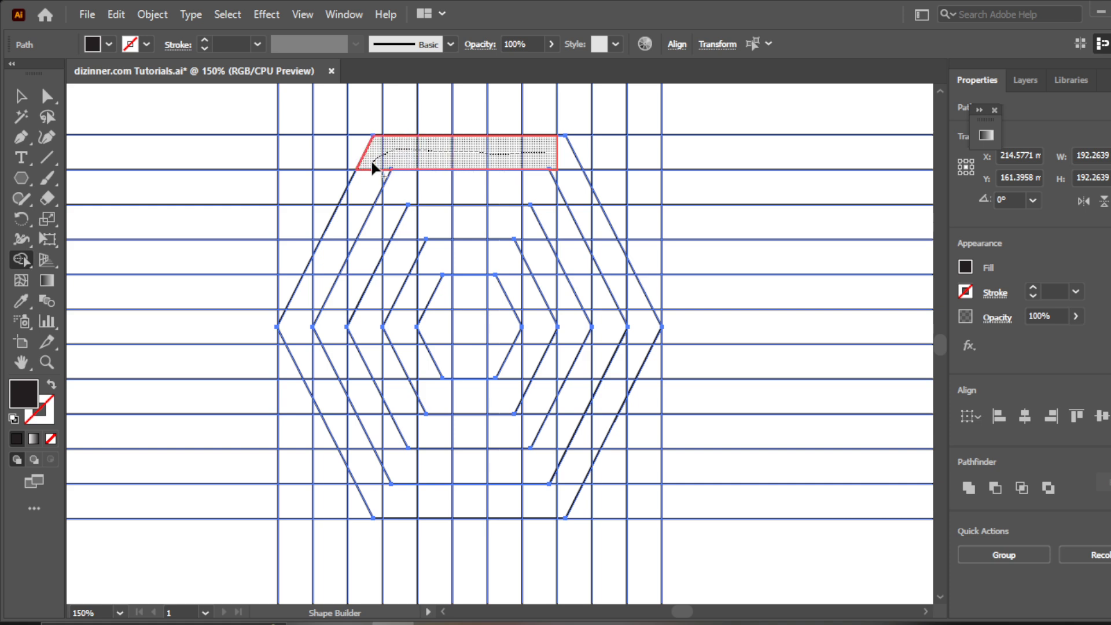
drag(372, 164, 351, 216)
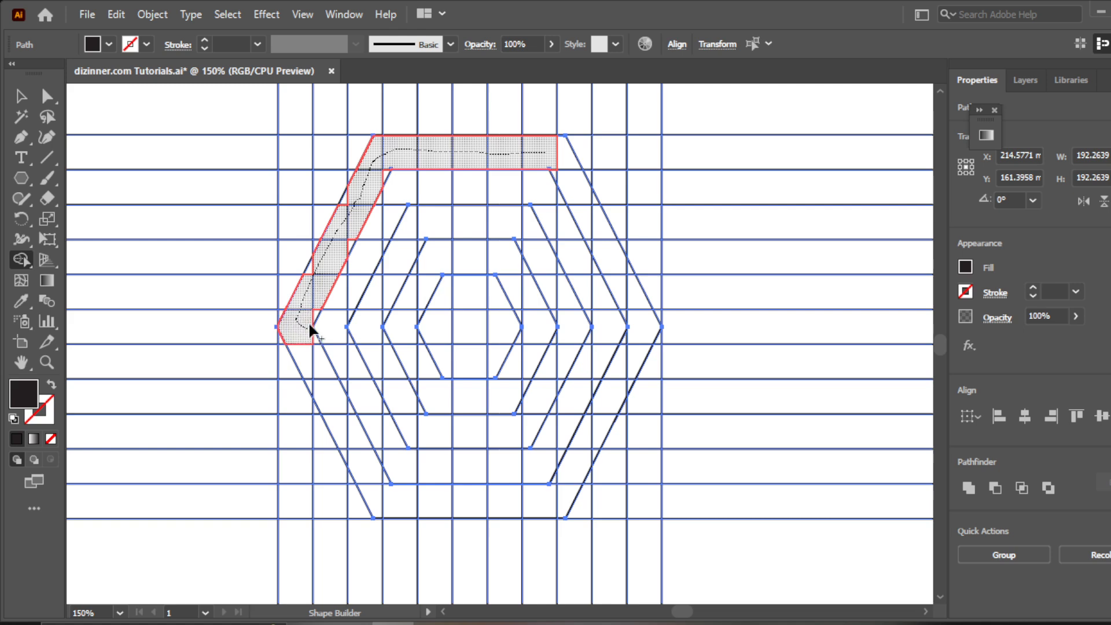
drag(313, 317, 302, 329)
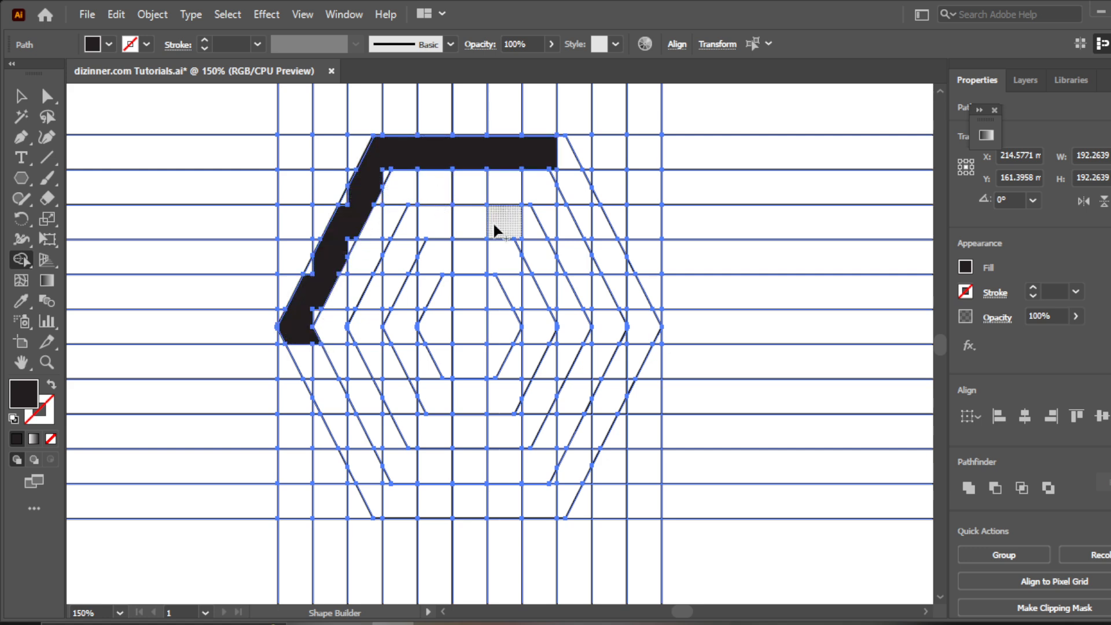
Merge matching black bands from the upper and left cells of the third ring and of the innermost hexagon.
drag(531, 224, 503, 222)
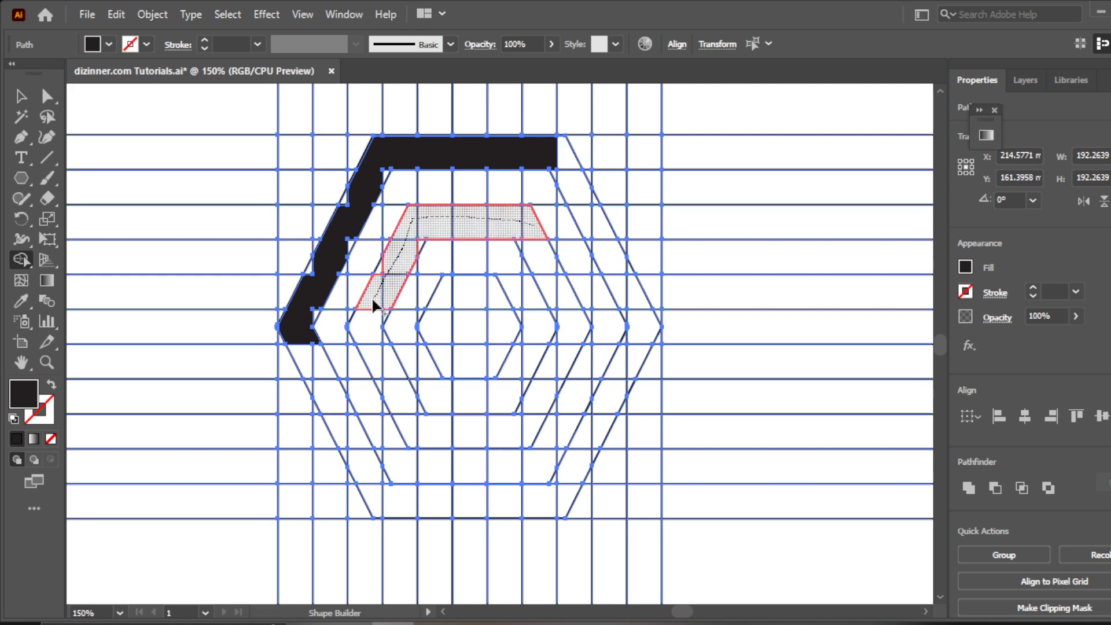
mouse_move(366, 320)
mouse_down()
mouse_move(382, 338)
mouse_move(385, 309)
mouse_up()
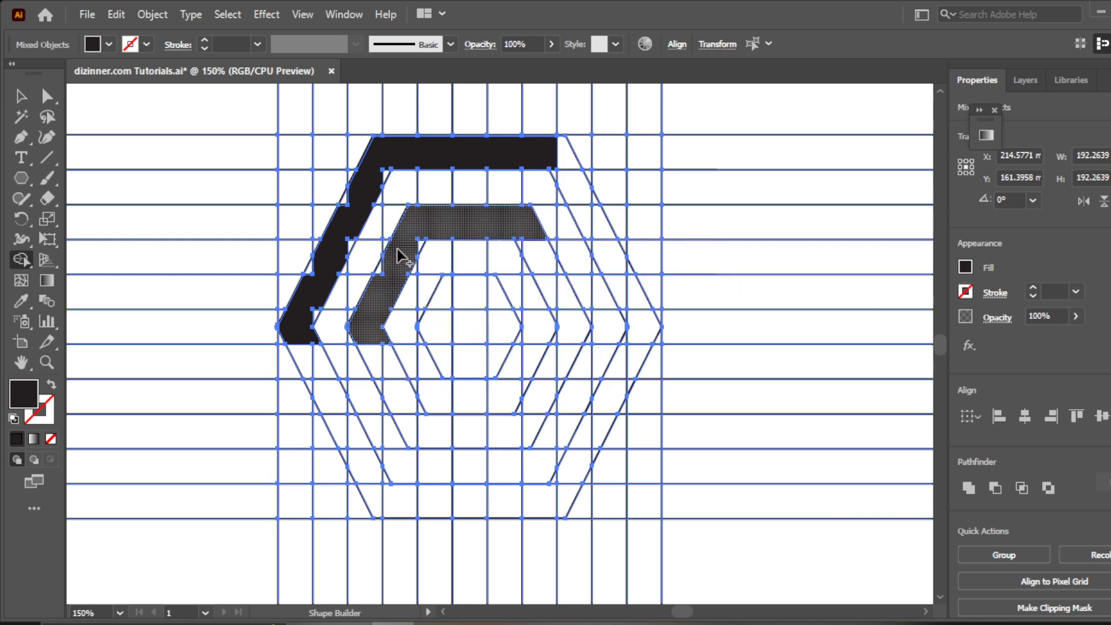
drag(397, 248, 377, 293)
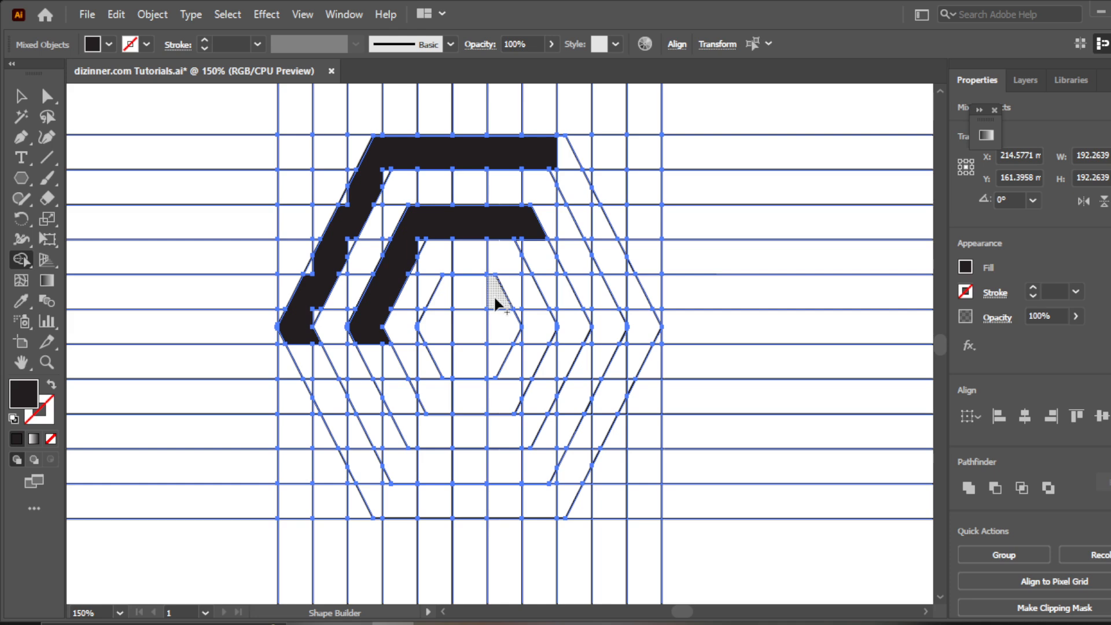
mouse_move(496, 300)
mouse_down()
mouse_move(472, 296)
mouse_move(435, 314)
mouse_up()
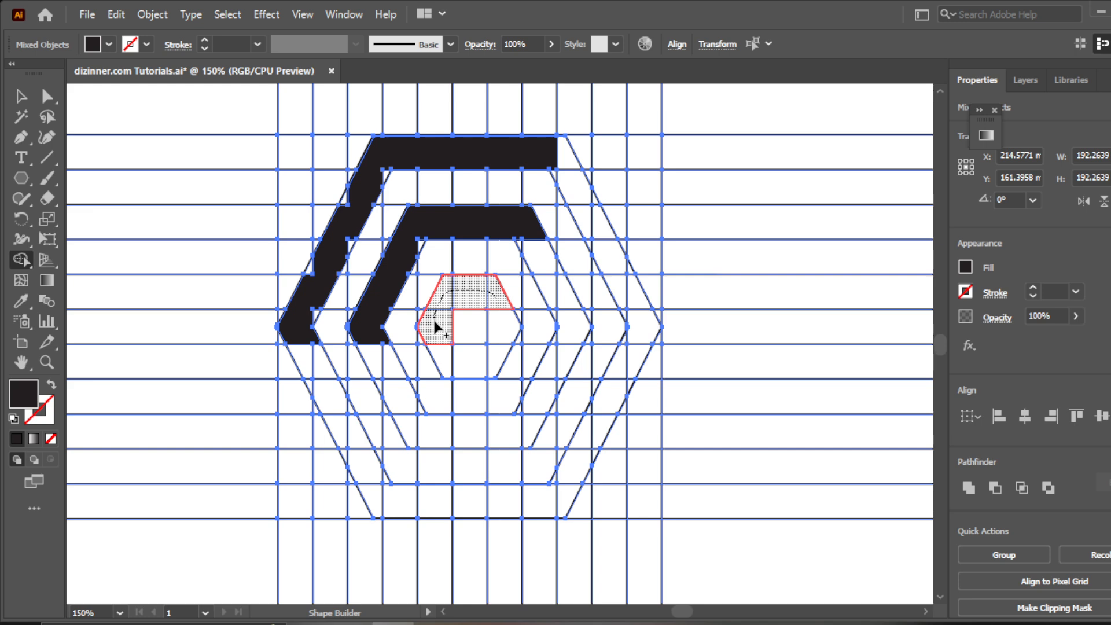
drag(434, 321, 434, 321)
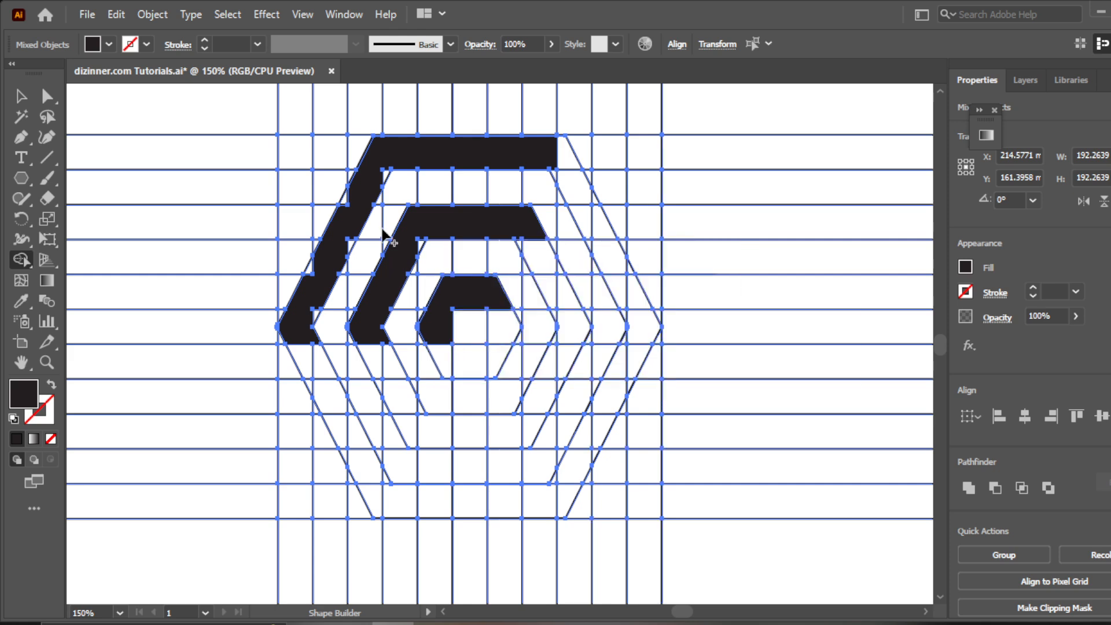
Merge the leftover slivers along the outer band's slanted edges and inner corner into the band, and deselect everything.
drag(354, 186, 299, 309)
drag(345, 258, 316, 320)
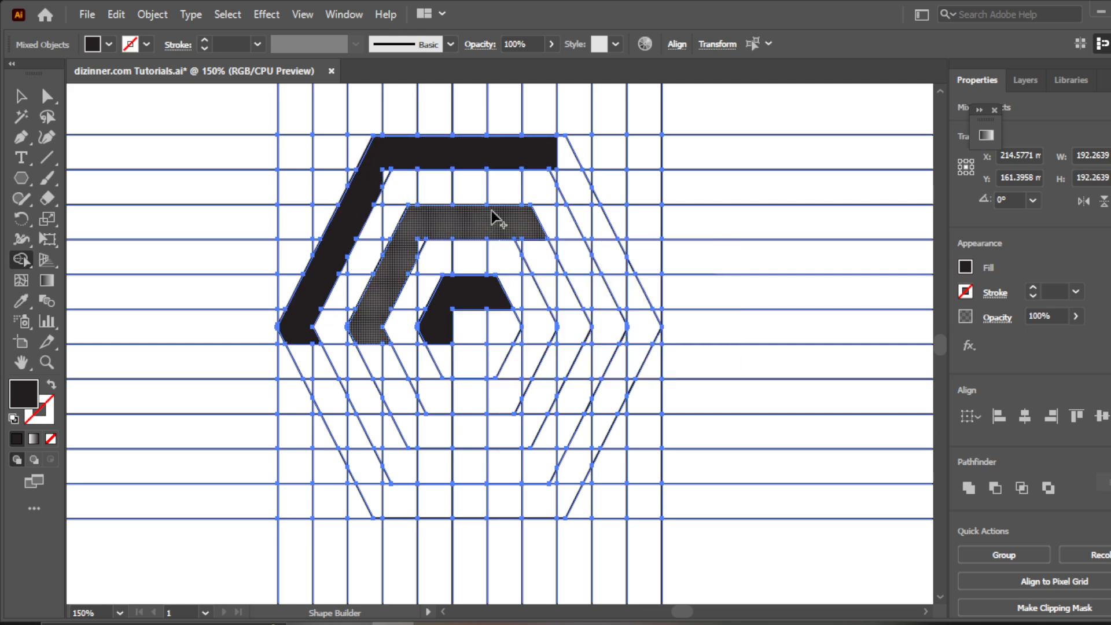
click(377, 181)
drag(428, 222, 406, 258)
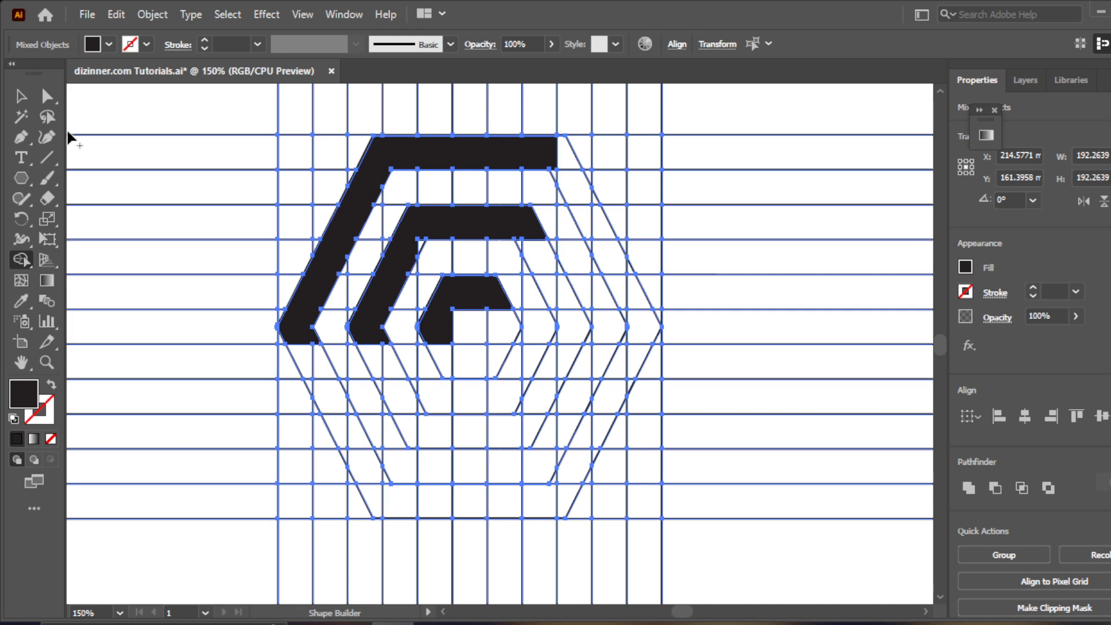
click(21, 96)
click(158, 117)
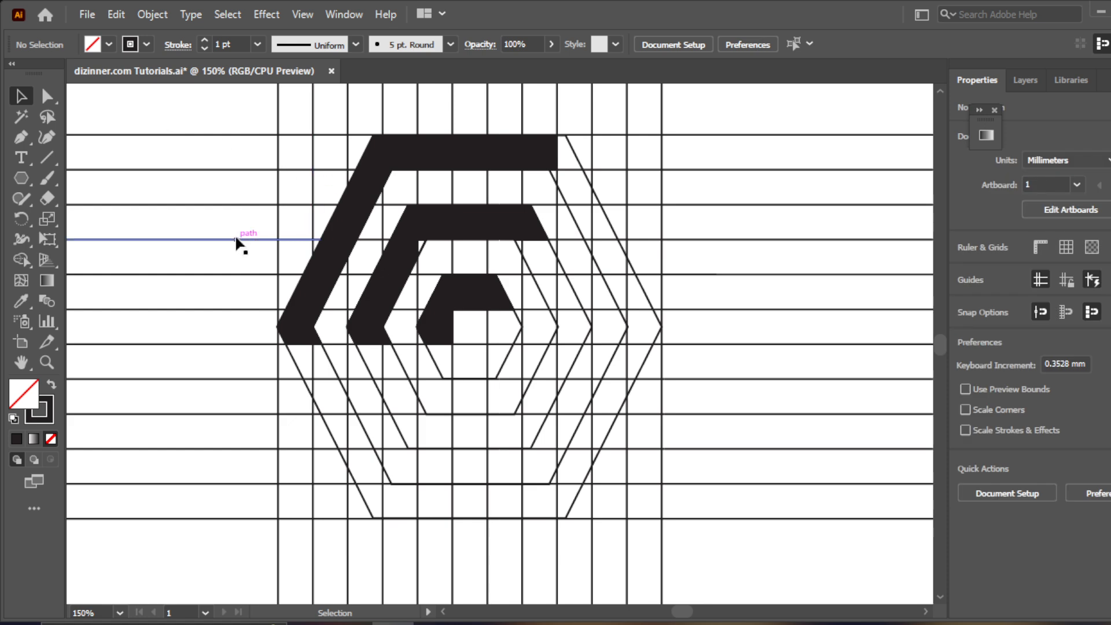
Select the grid and hexagons and merge the leftover sliver at the middle band's inner corner into that black band with the Shape Builder.
drag(214, 107, 784, 483)
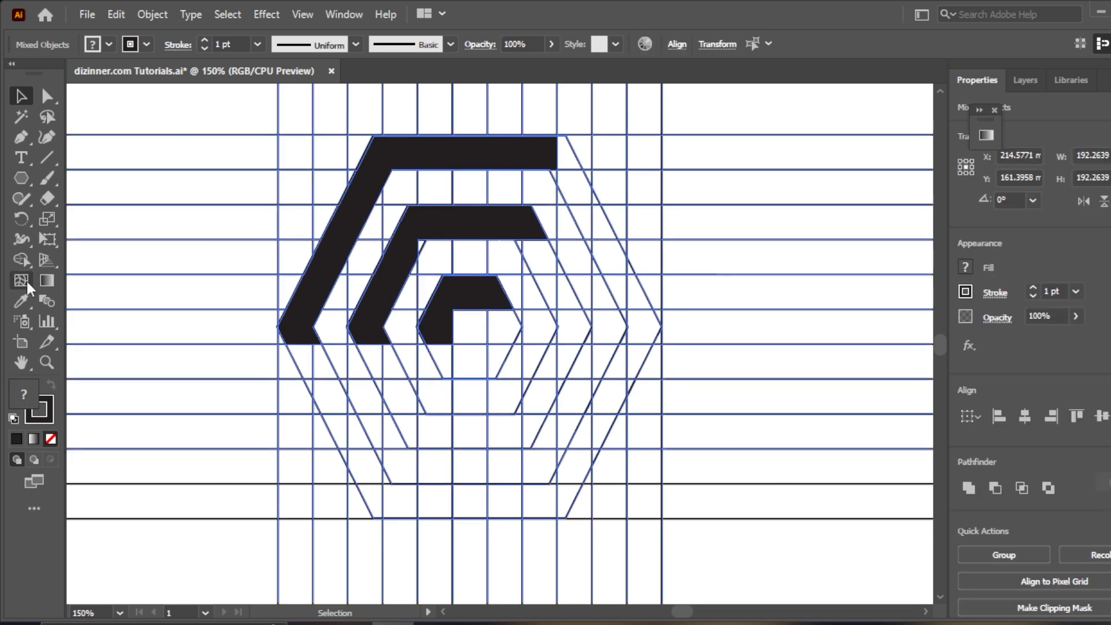
click(20, 259)
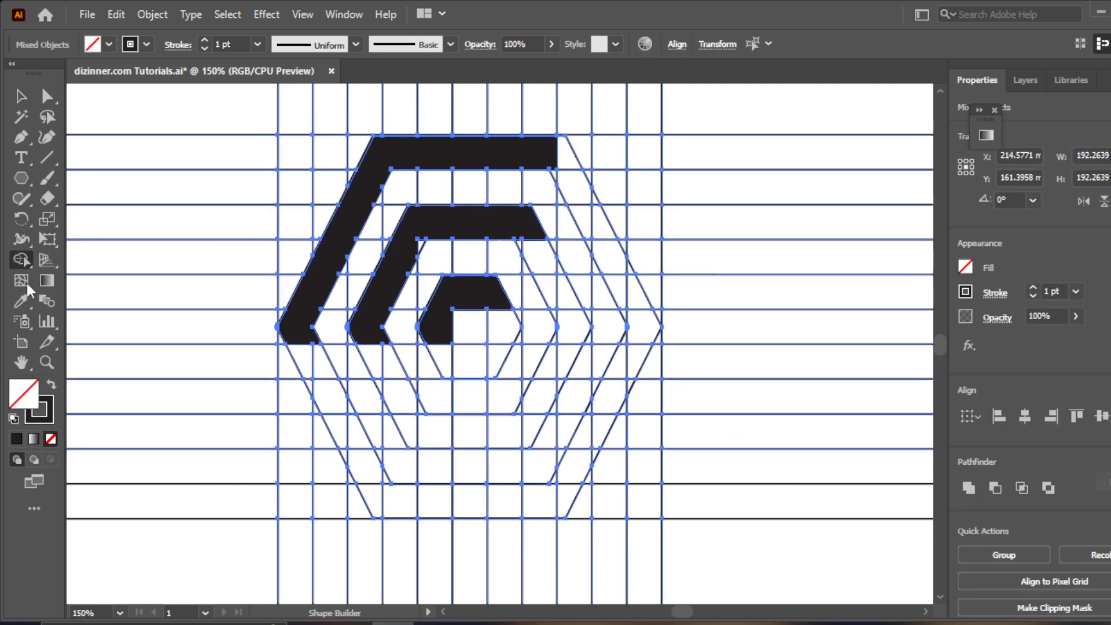
click(51, 386)
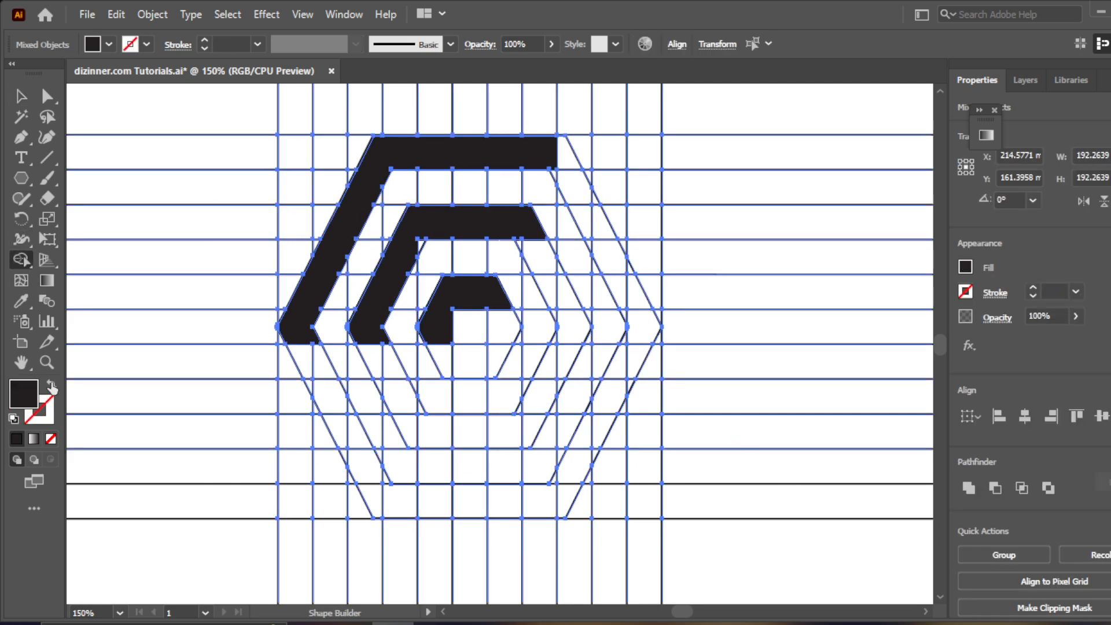
click(435, 238)
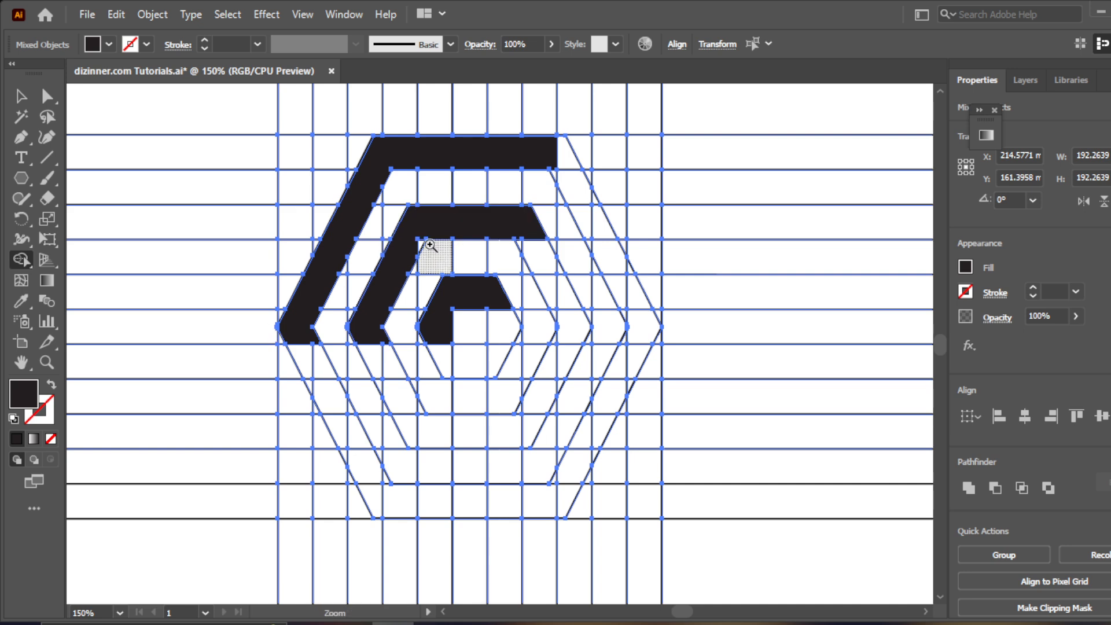
click(428, 243)
click(483, 354)
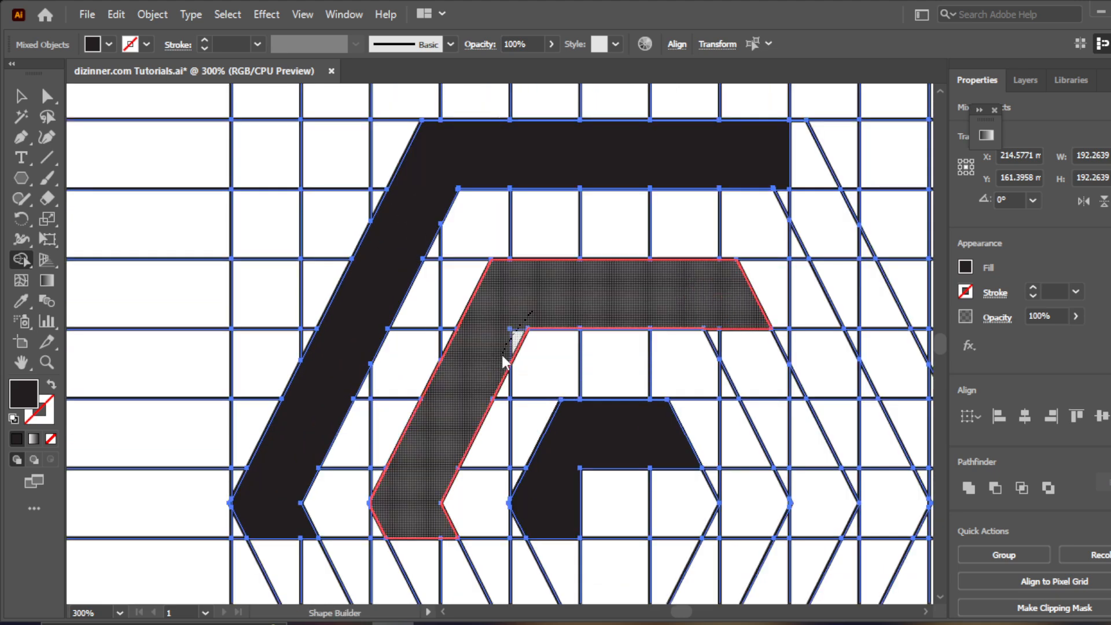
drag(502, 355, 499, 364)
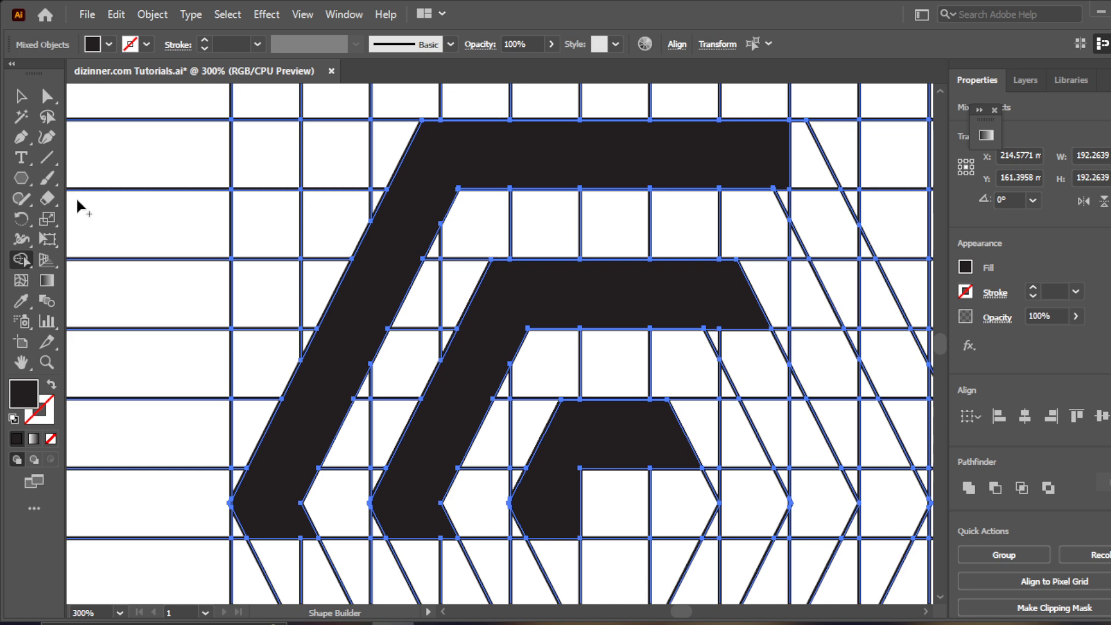
Move the three black bands together off the grid to the empty upper-left area, and delete all remaining grid lines and hexagons.
click(22, 97)
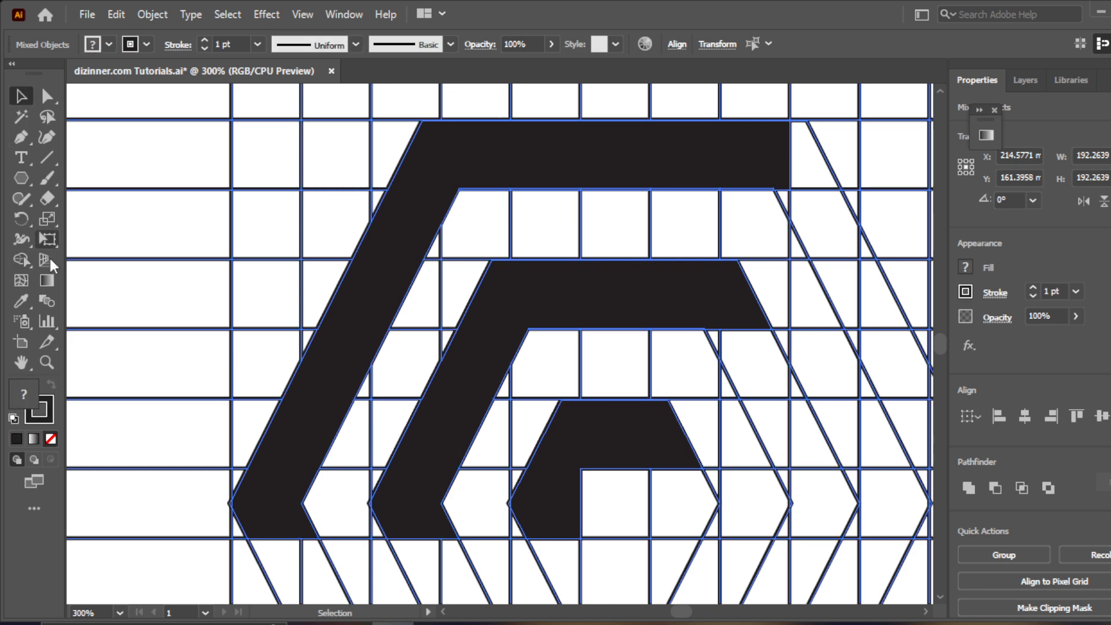
click(46, 363)
alt+click(471, 393)
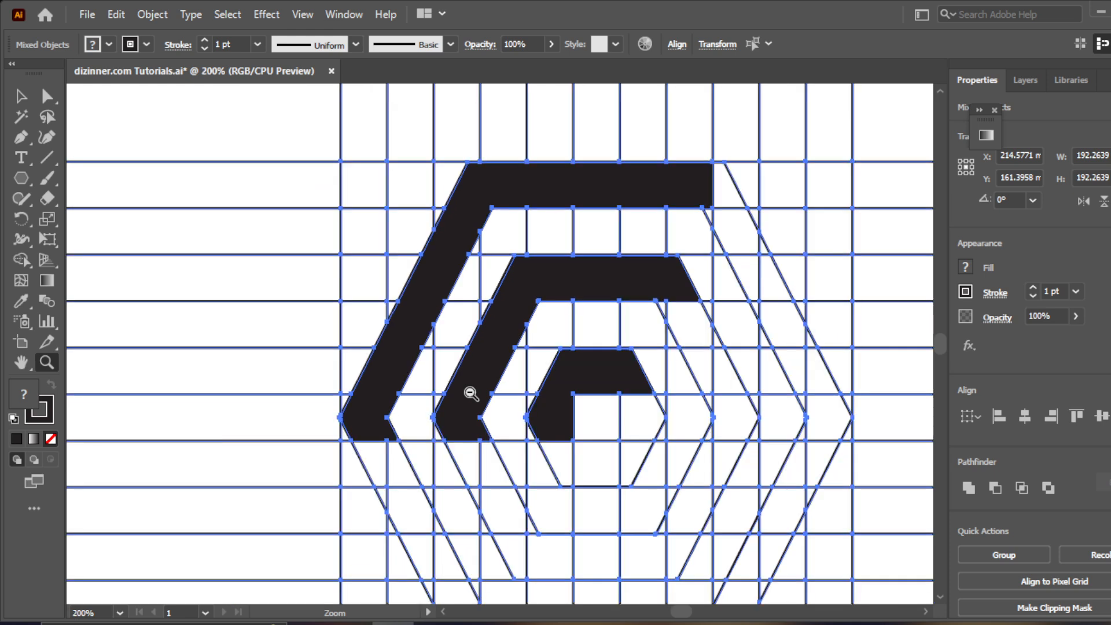
alt+click(471, 394)
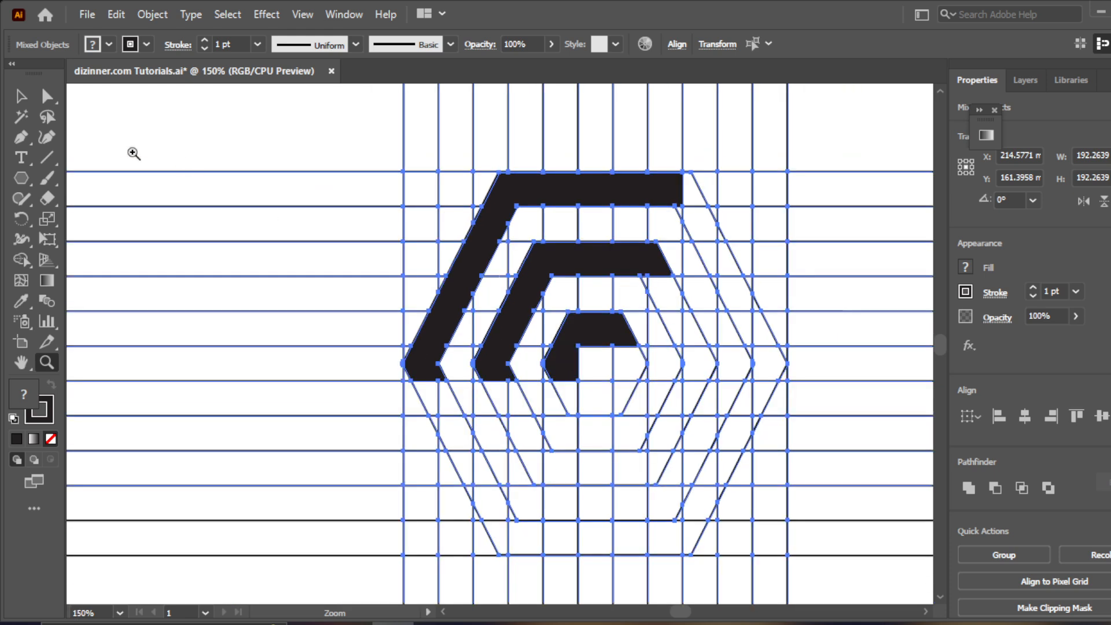
click(21, 97)
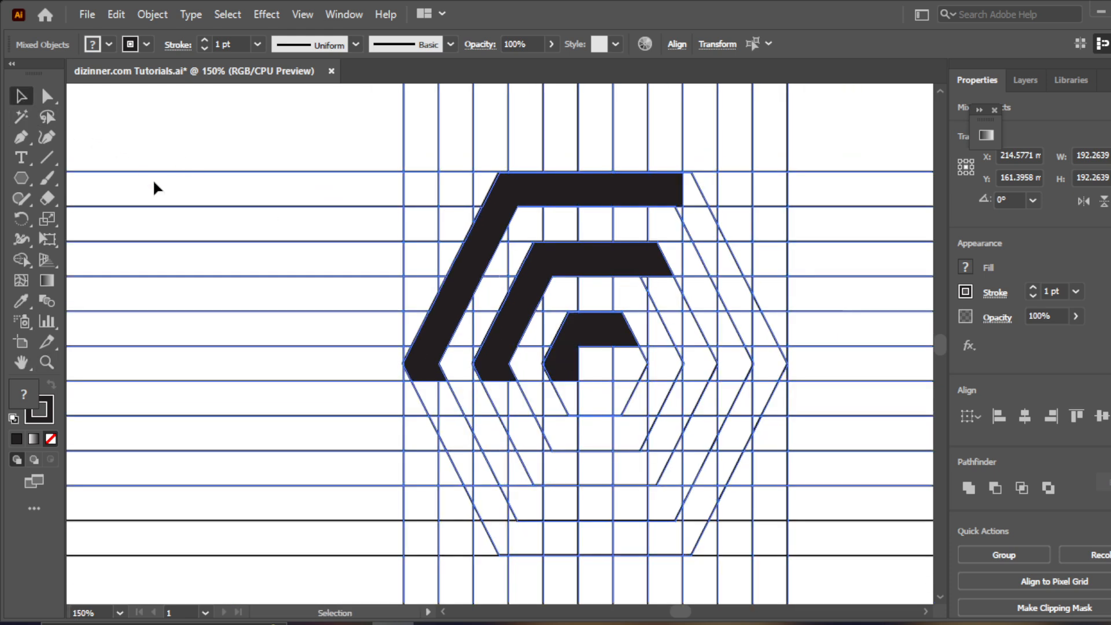
click(45, 363)
alt+click(466, 344)
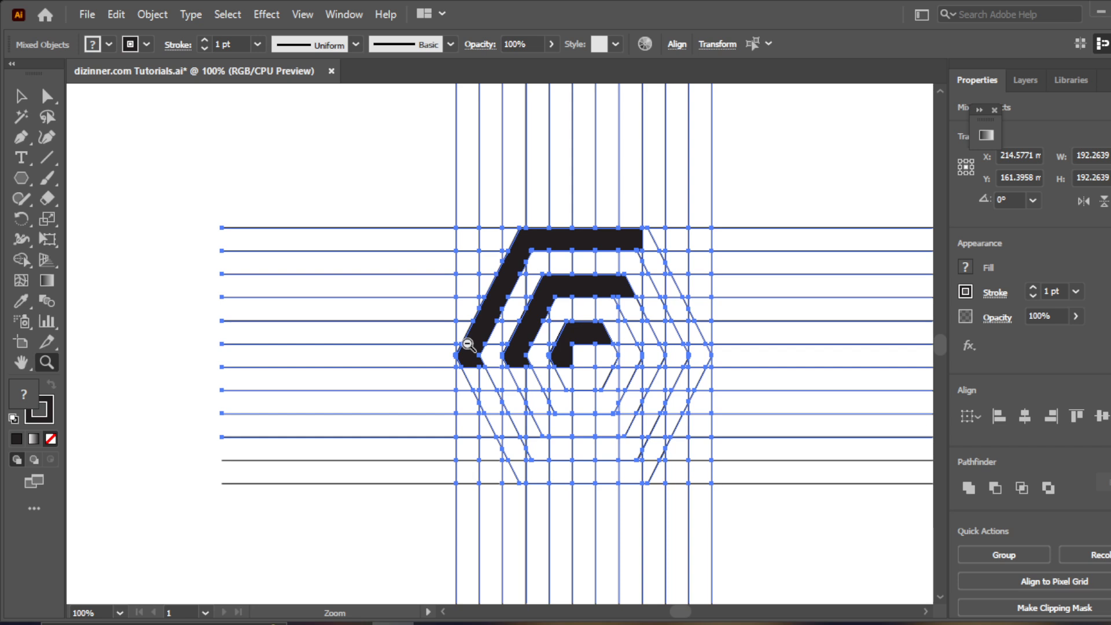
click(23, 97)
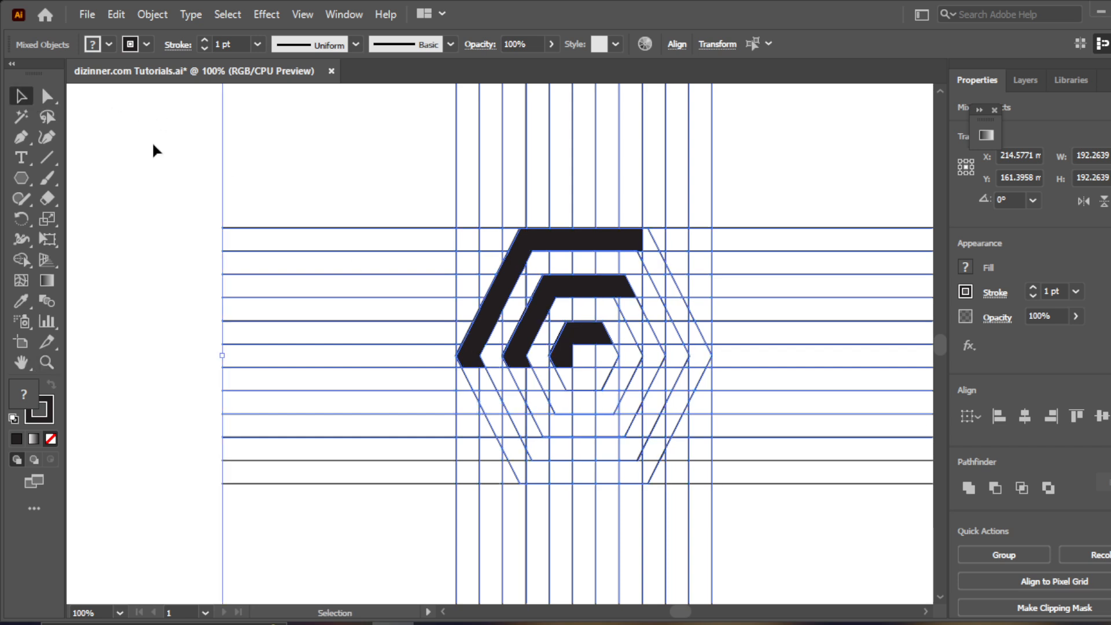
click(189, 158)
click(590, 321)
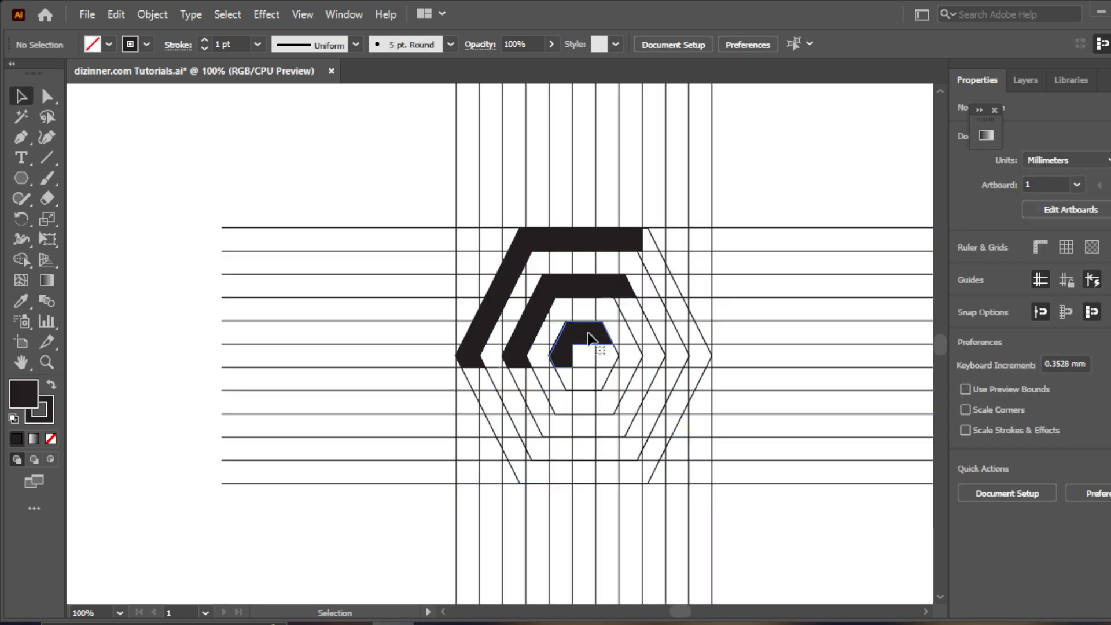
shift+click(578, 287)
shift+click(575, 240)
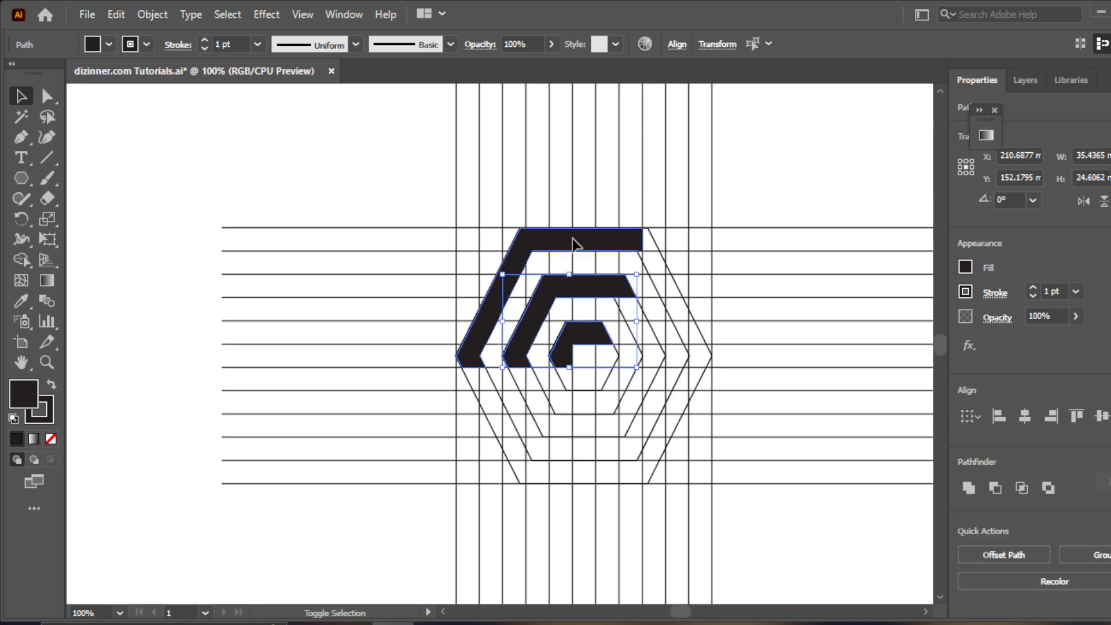
drag(575, 241, 206, 121)
drag(511, 237, 804, 529)
key(Delete)
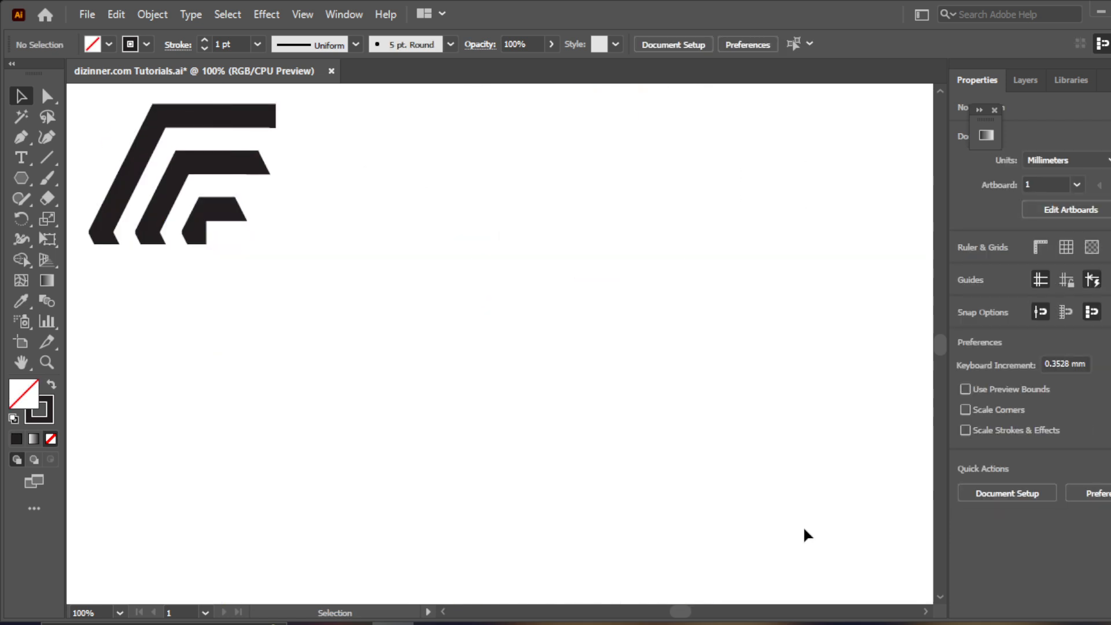
Bring the three bands to the middle of the canvas and scale them up proportionally to about 90.3 by 67.6 mm.
drag(352, 130, 113, 253)
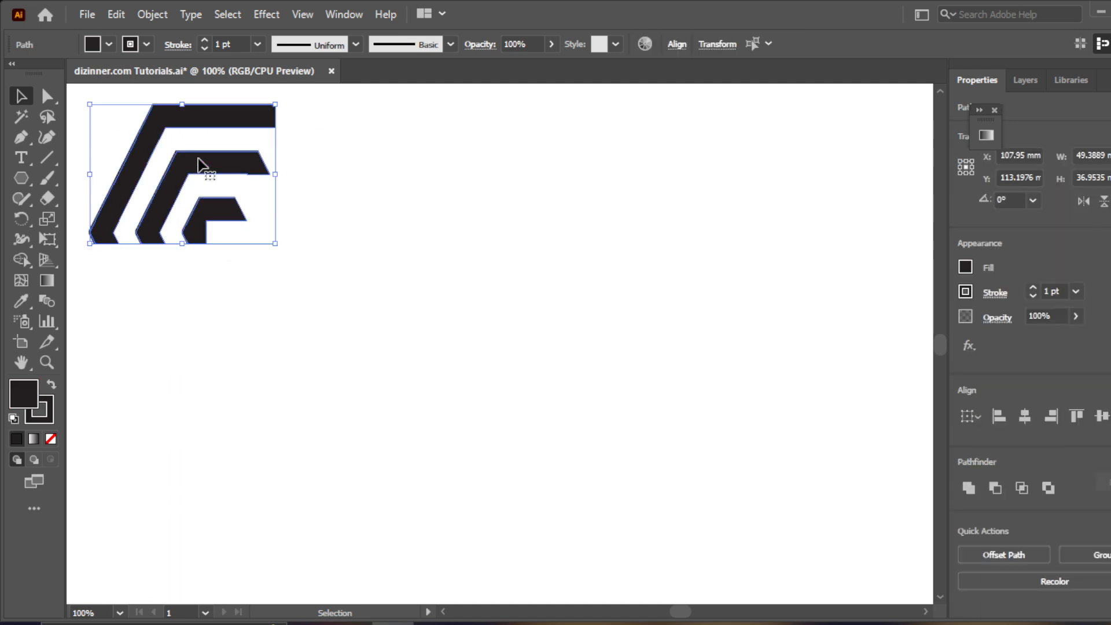
drag(230, 172, 509, 235)
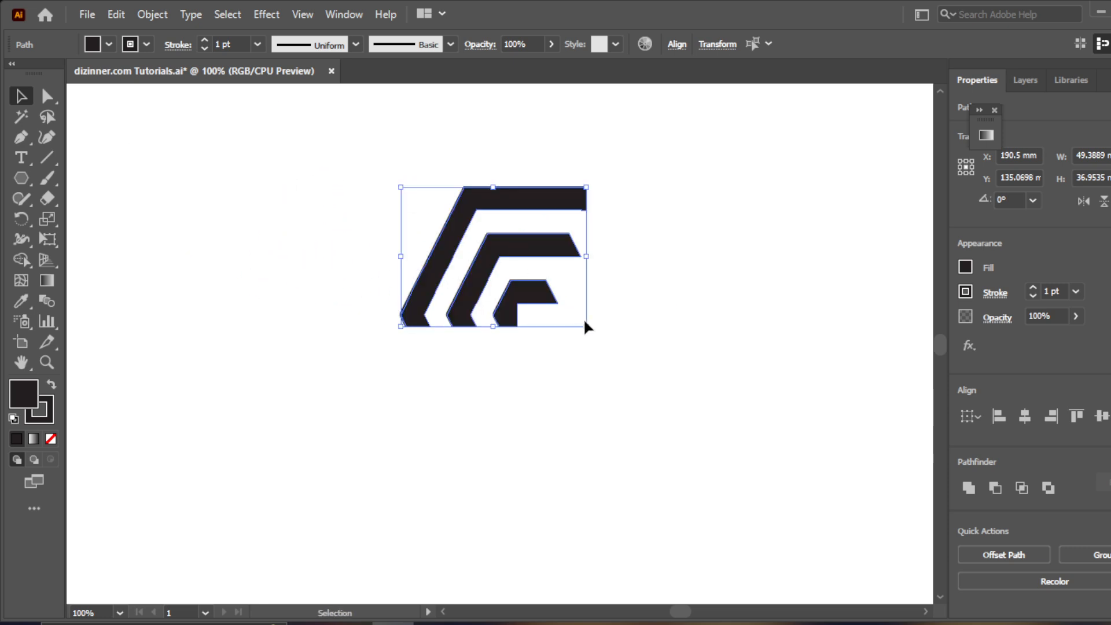
drag(587, 327, 664, 383)
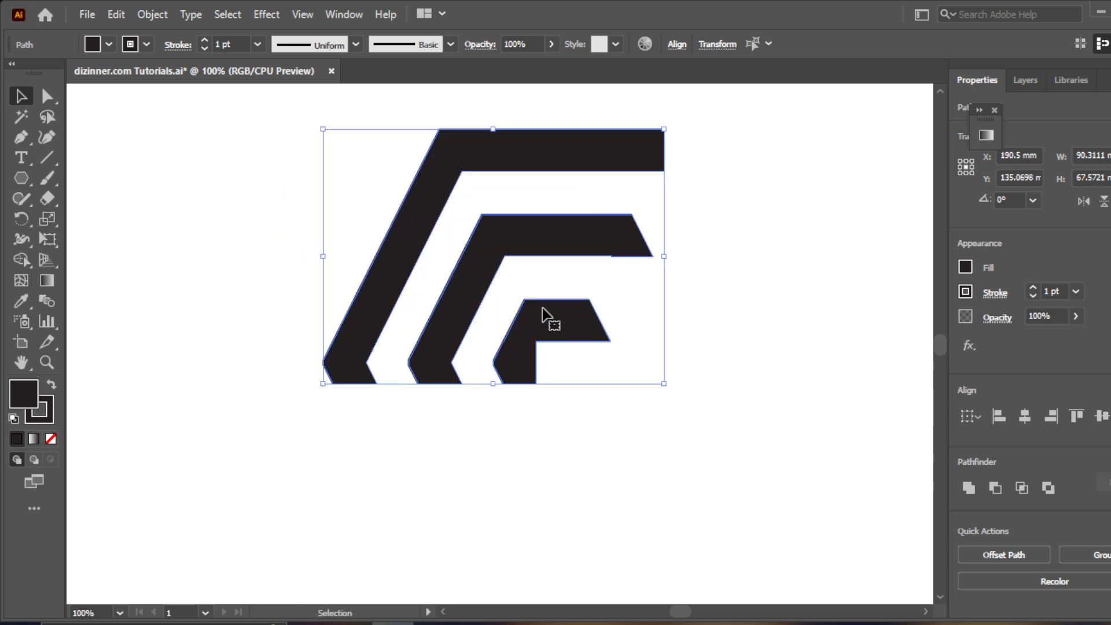
drag(545, 315, 494, 363)
click(599, 483)
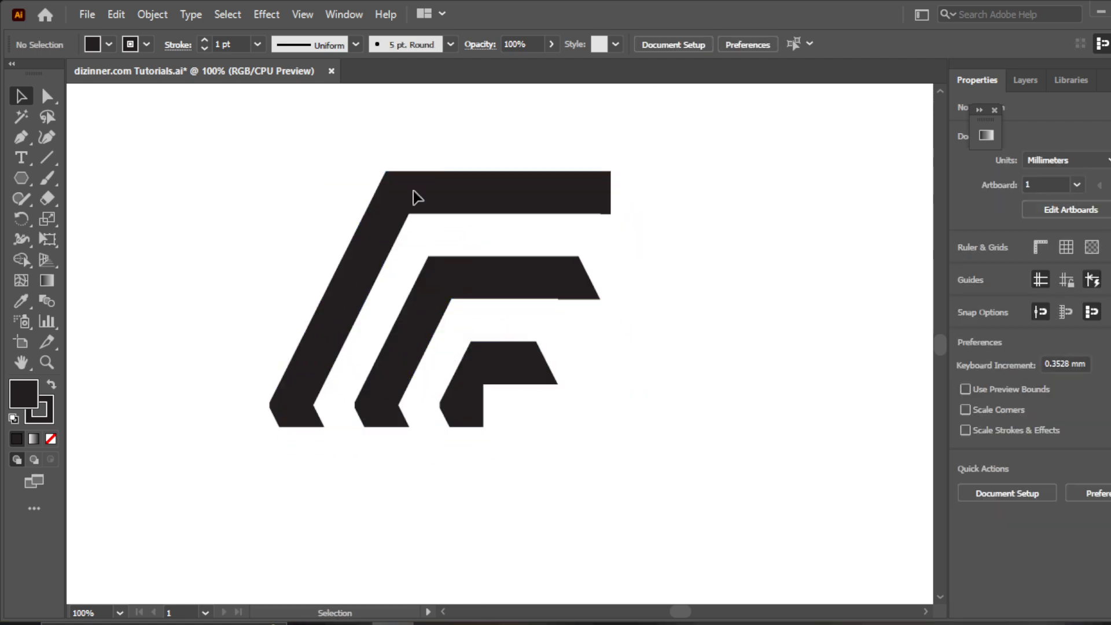
Set the fill of all three bands to none, keeping their 1 pt black outlines, and deselect them.
drag(345, 126, 647, 490)
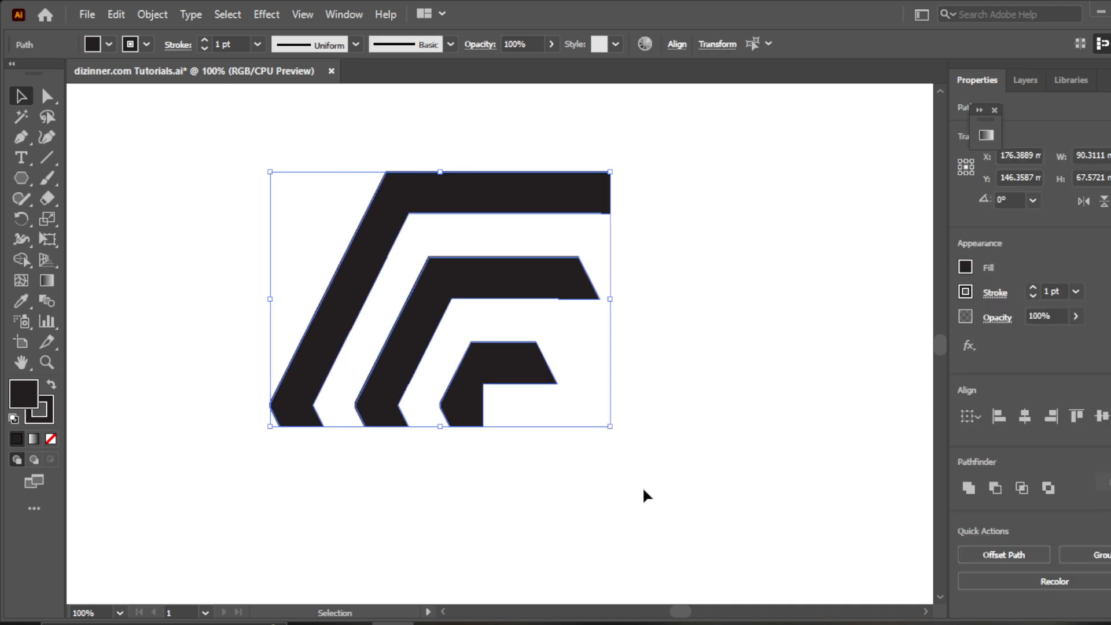
click(108, 44)
click(11, 73)
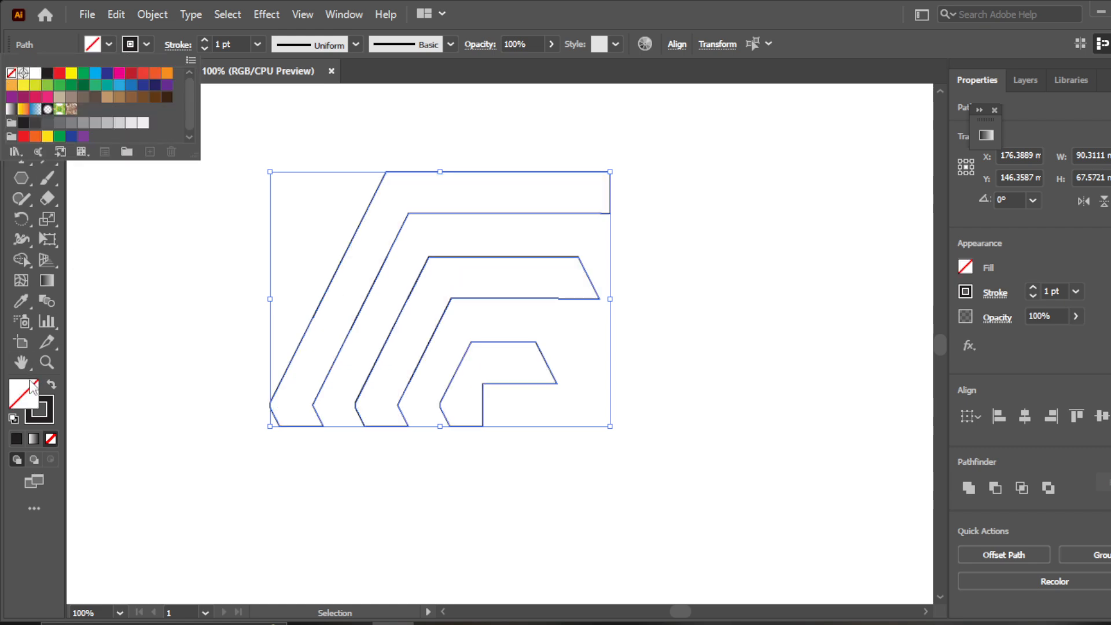
click(48, 383)
click(98, 380)
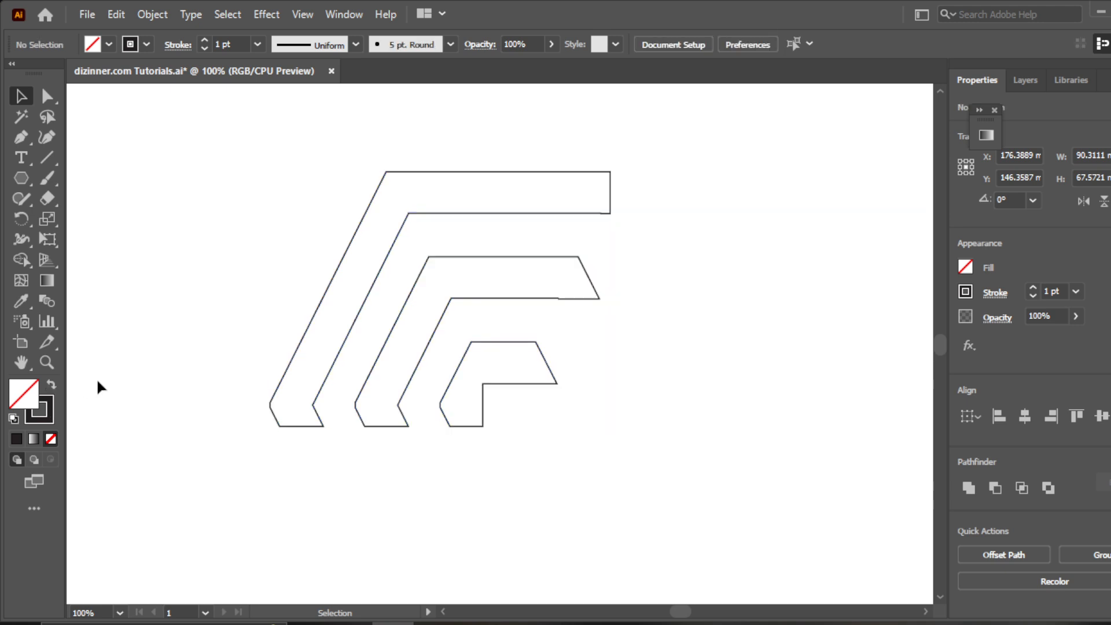
Create a reflected copy of the three band outlines across the vertical axis.
drag(248, 167, 651, 466)
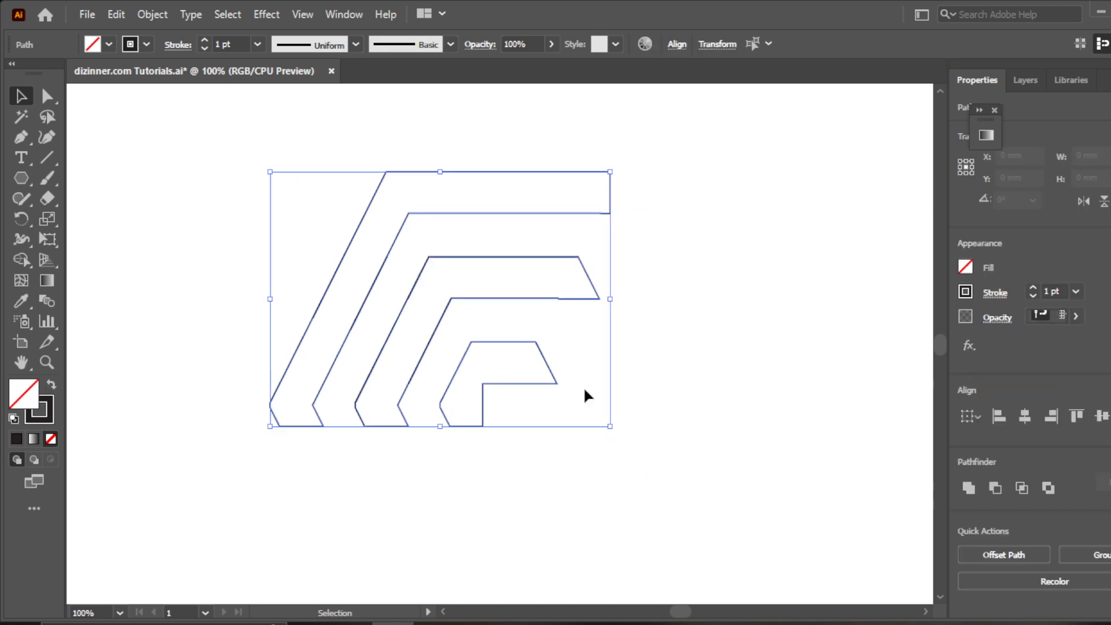
right_click(453, 267)
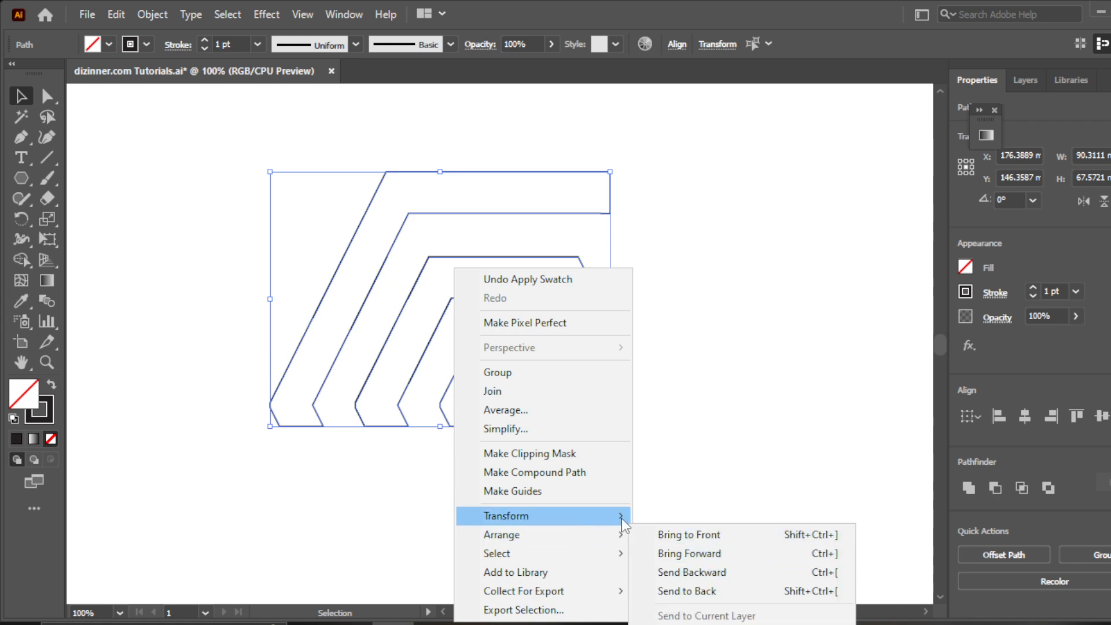
mouse_move(624, 522)
click(683, 429)
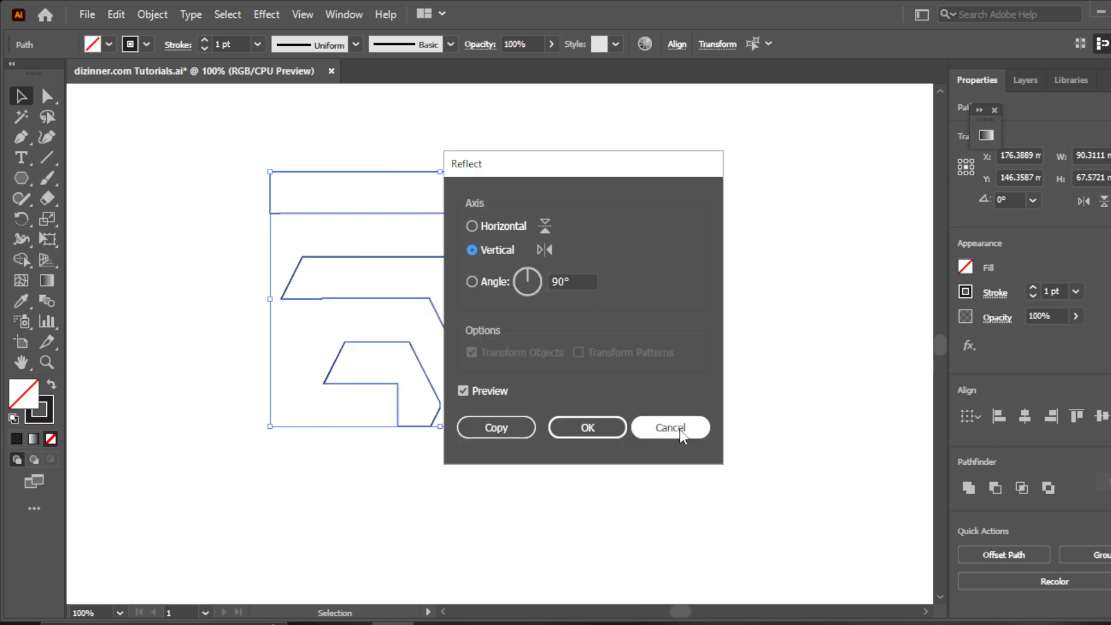
click(497, 428)
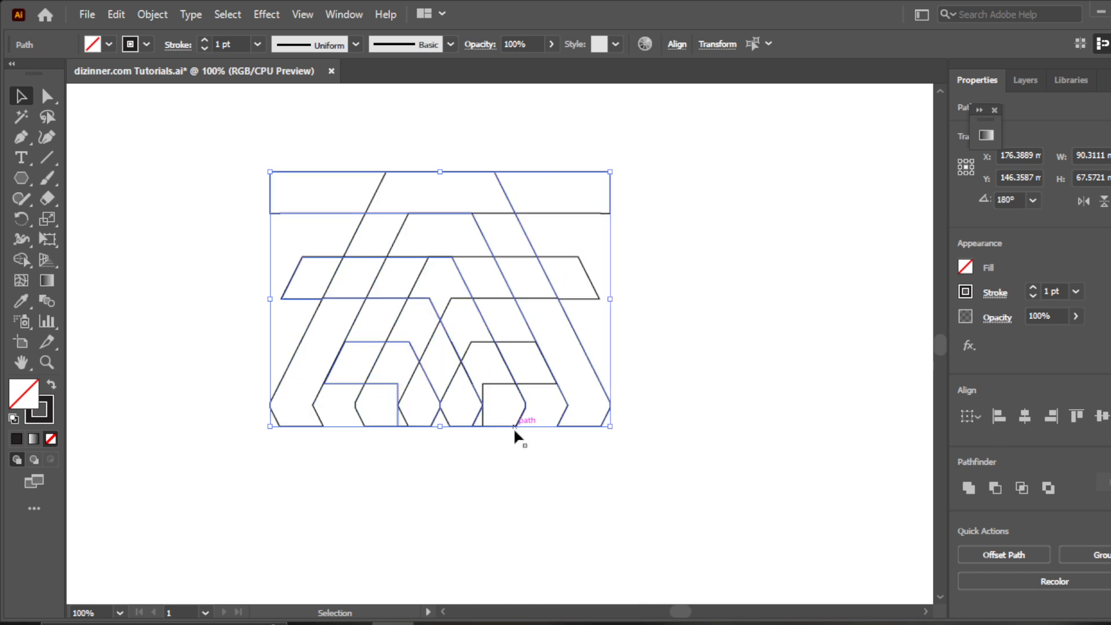
click(654, 545)
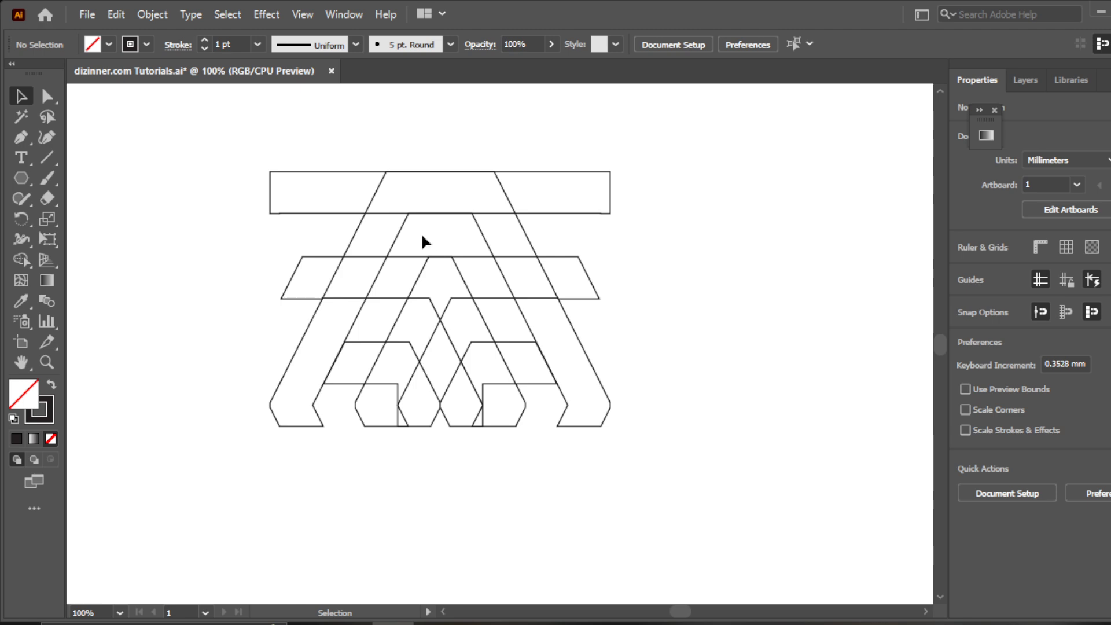
Try to move the reflected outlines away from the originals, and undo both the move and the reflected copy.
click(46, 363)
click(382, 308)
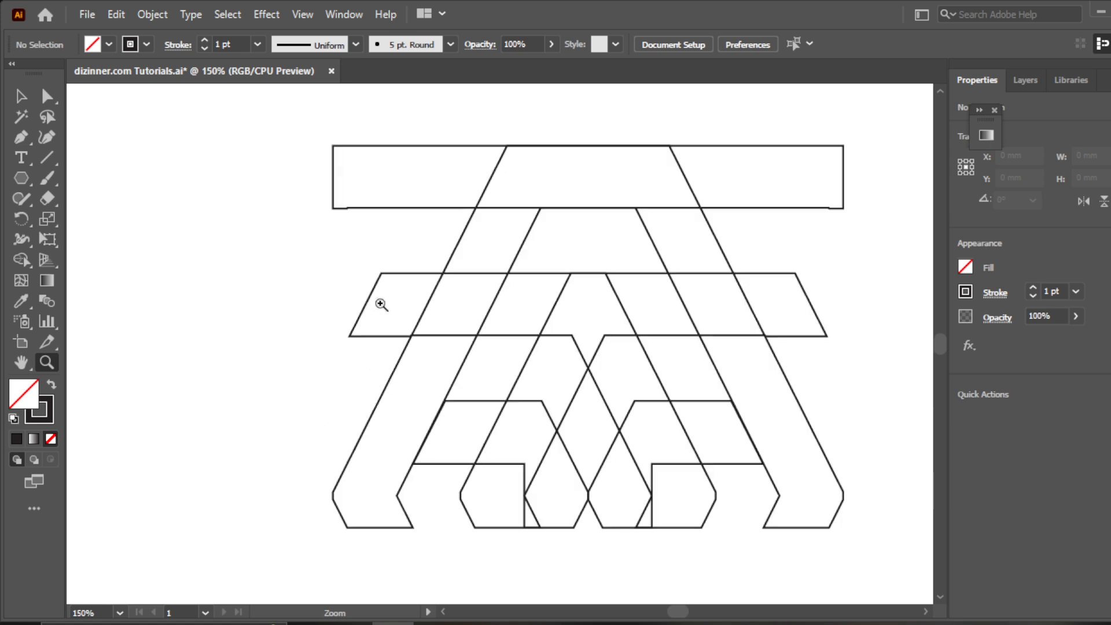
click(22, 363)
drag(484, 391, 402, 363)
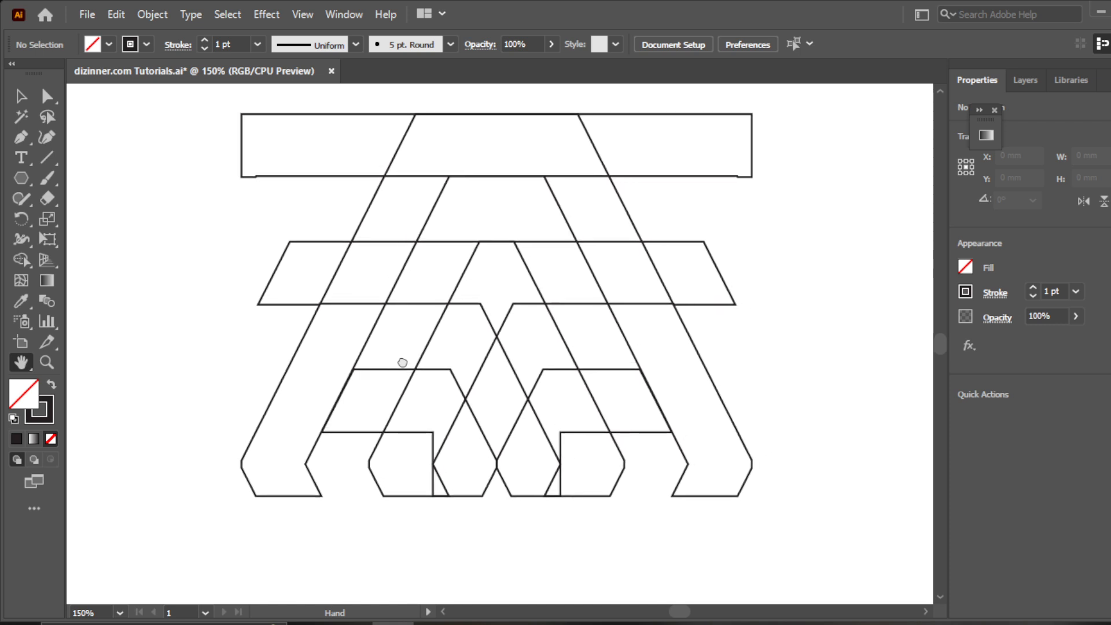
click(21, 96)
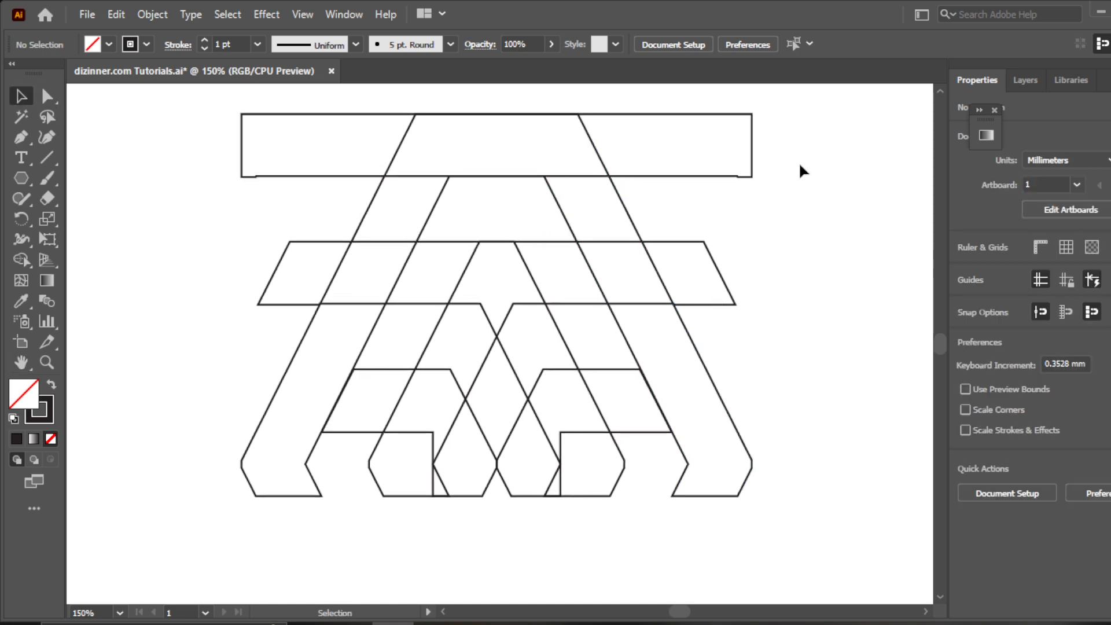
drag(795, 148, 722, 509)
drag(690, 467, 842, 486)
key(ctrl+z)
key(ctrl+z)
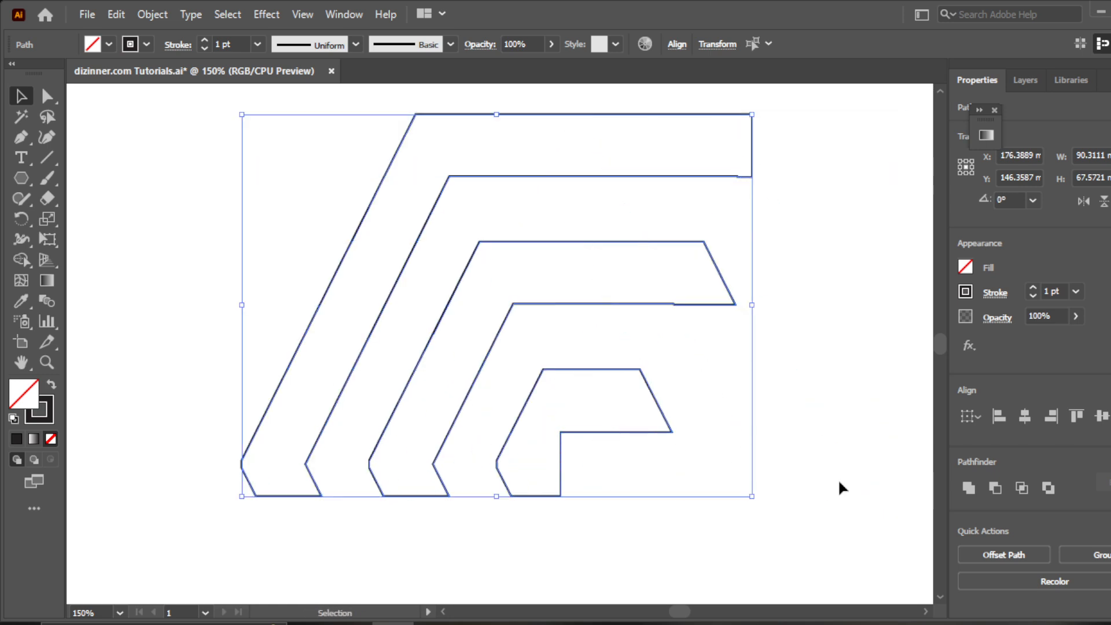
Scale the three band outlines down proportionally to about 53.6 by 40.1 mm and shift them toward the canvas's left side.
drag(752, 305, 650, 285)
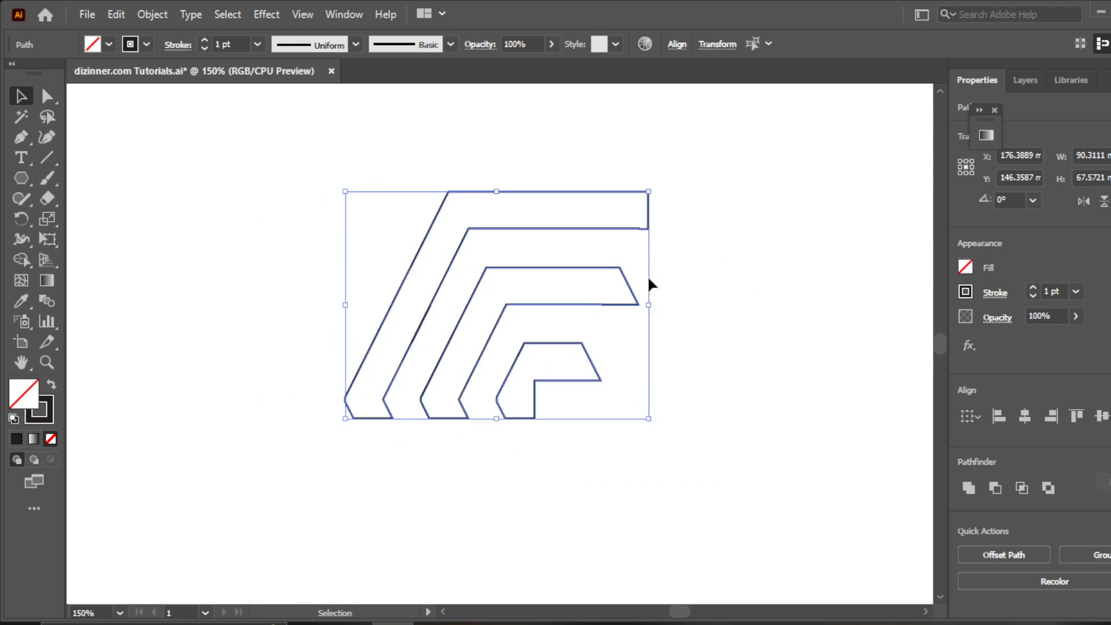
click(640, 305)
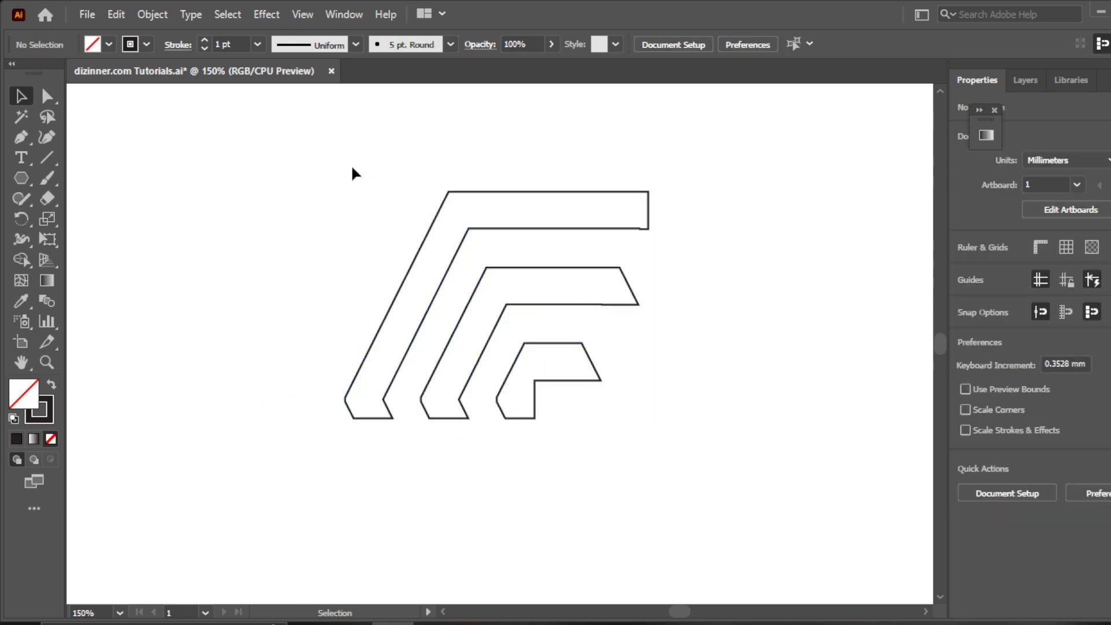
drag(354, 173, 683, 498)
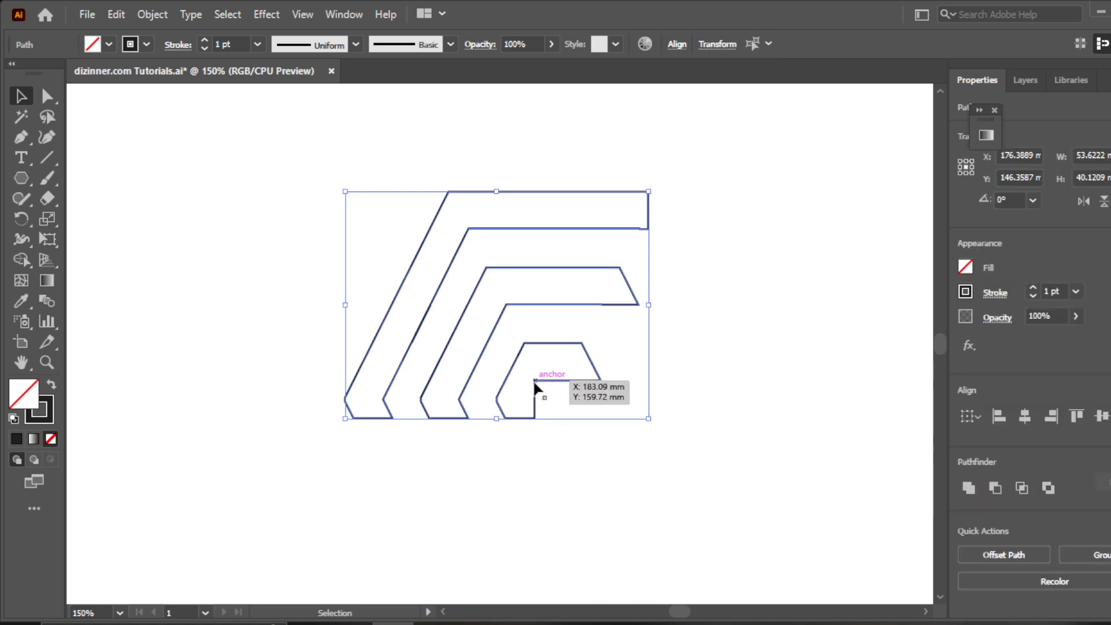
drag(537, 384, 429, 365)
Create a copy of the three band outlines reflected across the vertical axis.
right_click(429, 364)
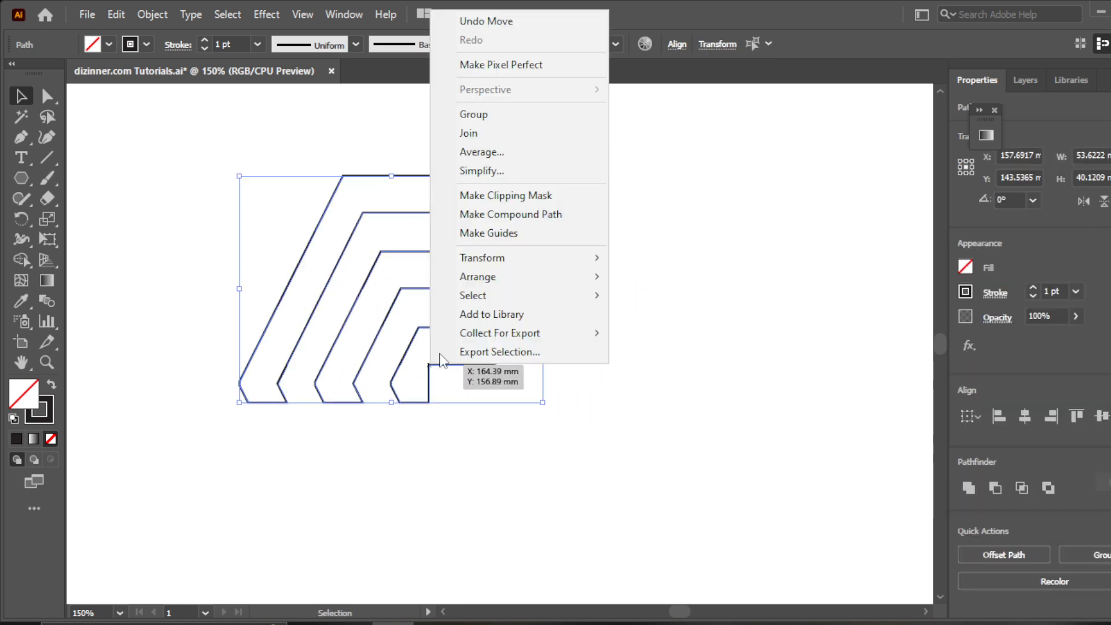
mouse_move(574, 270)
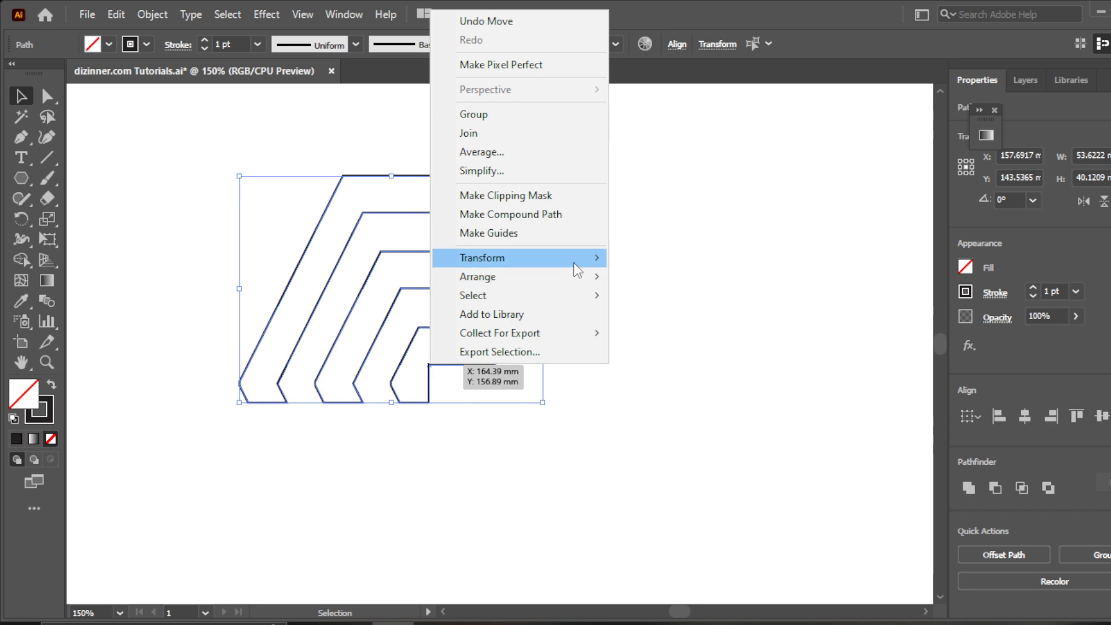
click(668, 320)
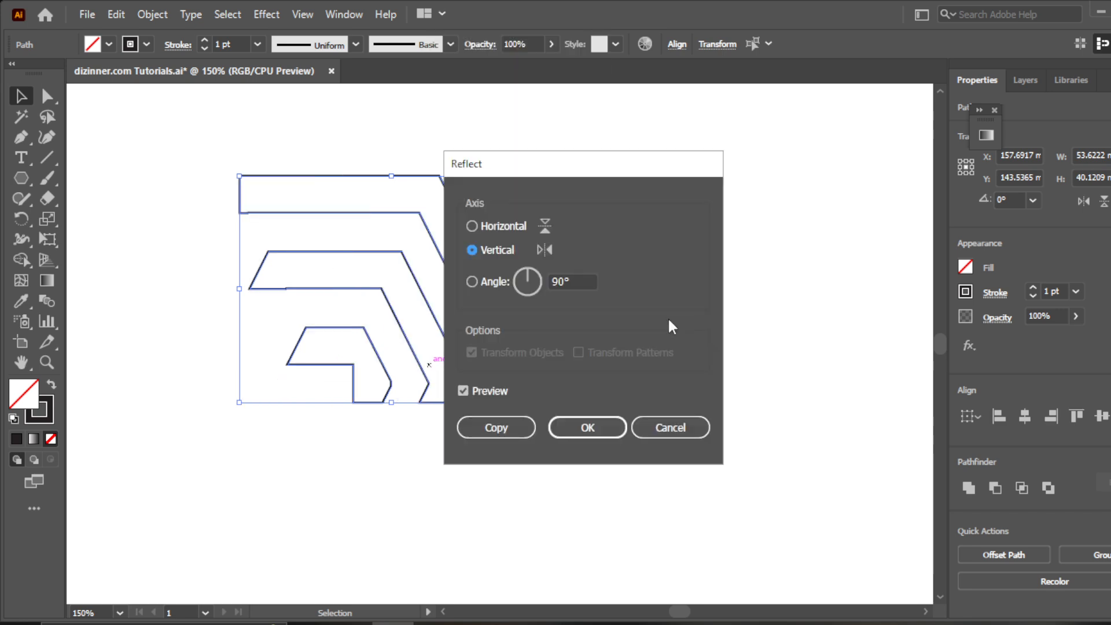
click(522, 431)
Nudge the reflected copy horizontally right until the two outer bands meet end to end, and deselect it.
key(Right)
key(Right)
key(Right)
key(Right)
key(Right)
key(Right)
key(Right)
key(Right)
key(Right)
key(Right)
key(Right)
key(Right)
key(Right)
key(Right)
key(Right)
key(Right)
key(Right)
key(Right)
key(Right)
key(Right)
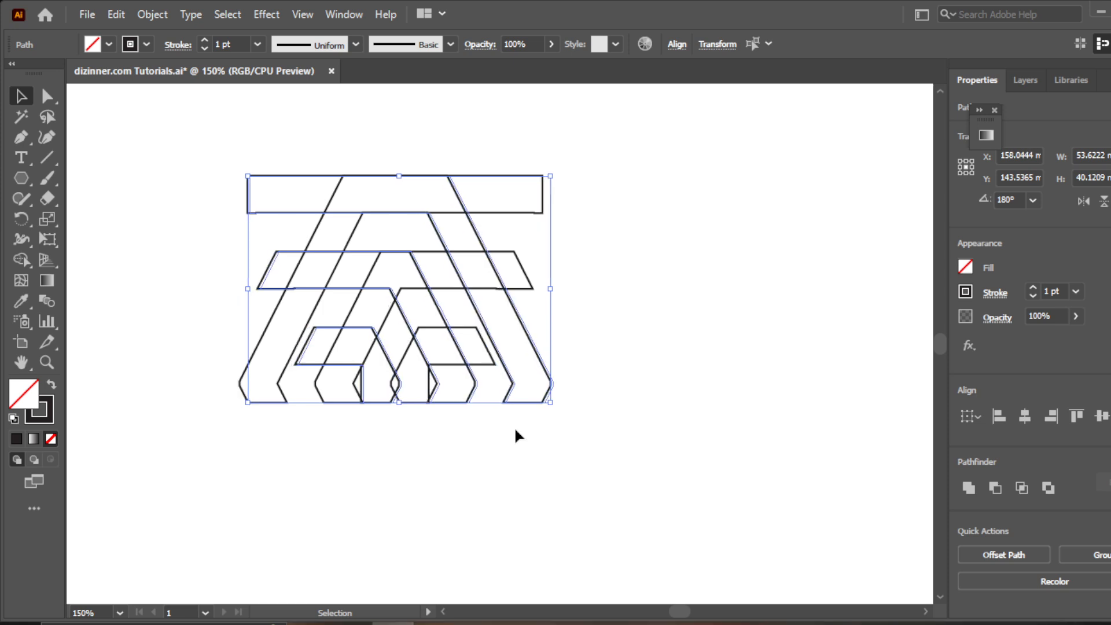
key(Right)
key(Right)
key(Right)
key(Right)
key(Right)
key(Right)
key(Right)
key(Right)
key(Right)
key(Right)
key(Right)
key(Right)
key(Right)
key(Right)
key(Right)
key(Right)
key(Right)
key(Right)
key(Right)
key(Right)
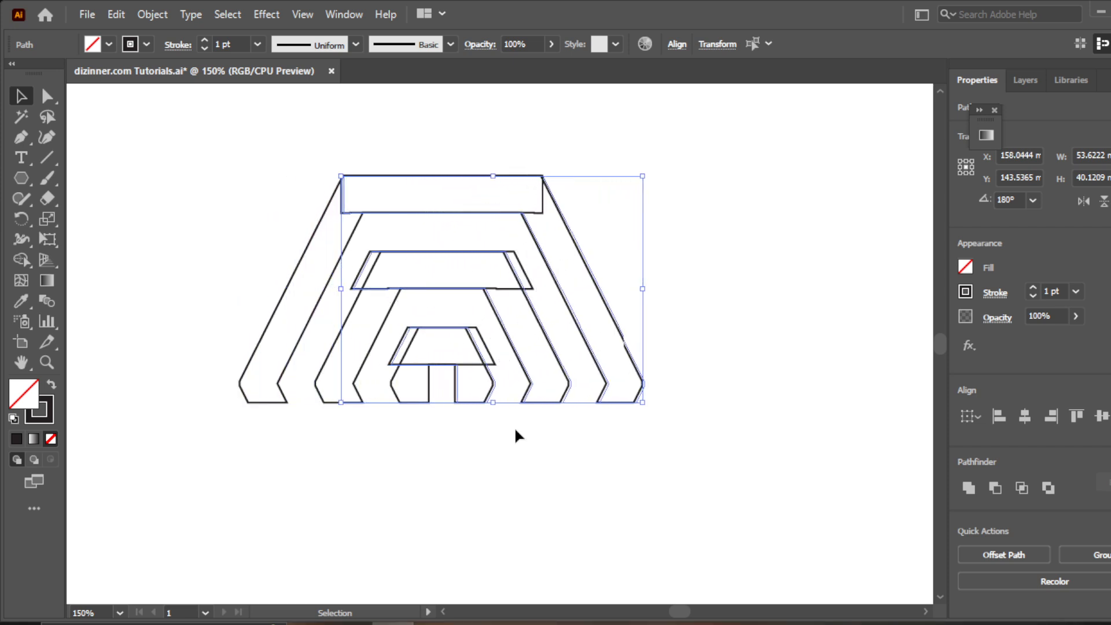
key(Right)
key(Right)
key(Right)
key(Right)
key(Right)
key(Right)
key(Right)
key(Right)
key(Right)
key(Right)
key(Right)
key(Right)
key(Right)
key(Right)
key(Right)
key(Right)
key(Right)
key(Right)
key(Right)
key(Right)
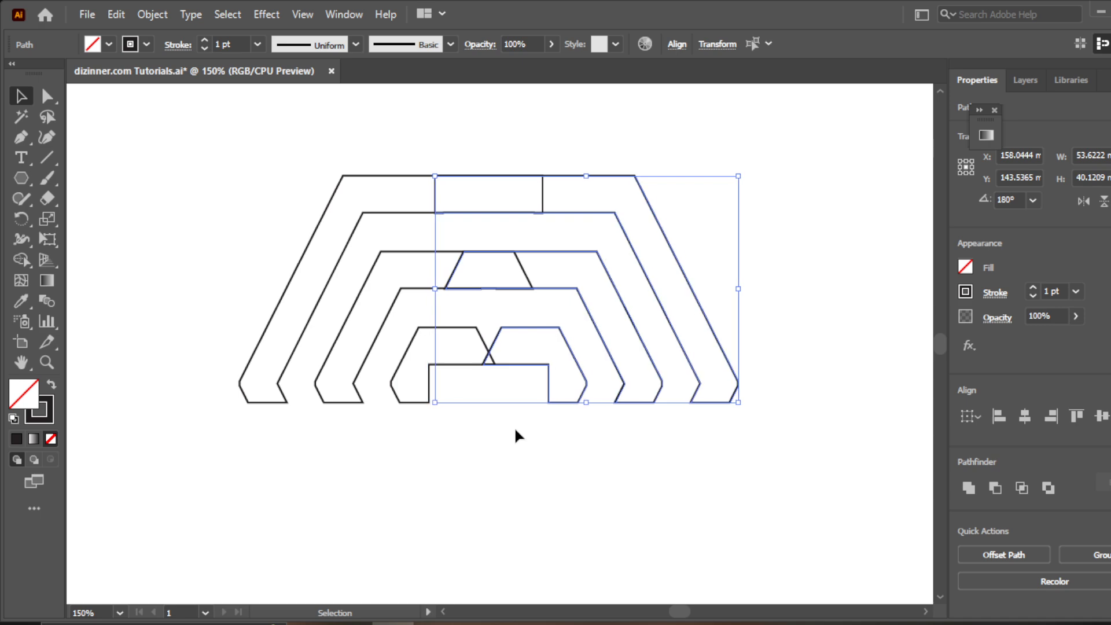
key(Right)
key(Right)
key(Right)
key(Right)
key(Right)
key(Right)
key(Right)
key(Right)
key(Right)
key(Right)
key(Right)
key(Right)
key(Right)
key(Right)
key(Right)
key(Right)
key(Right)
key(Right)
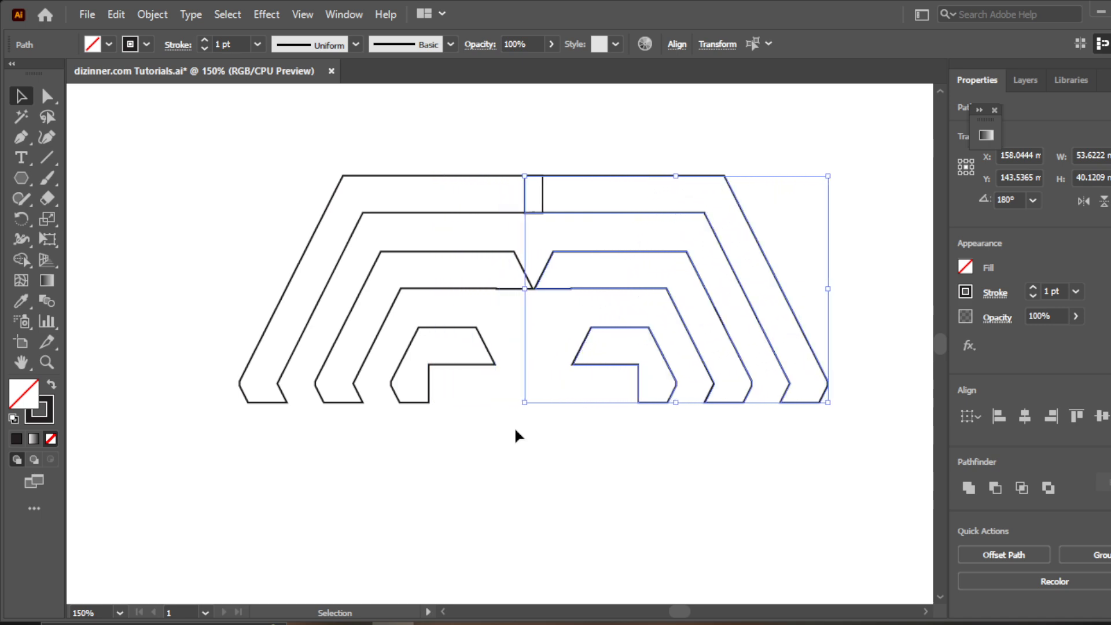
key(Right)
key(Right)
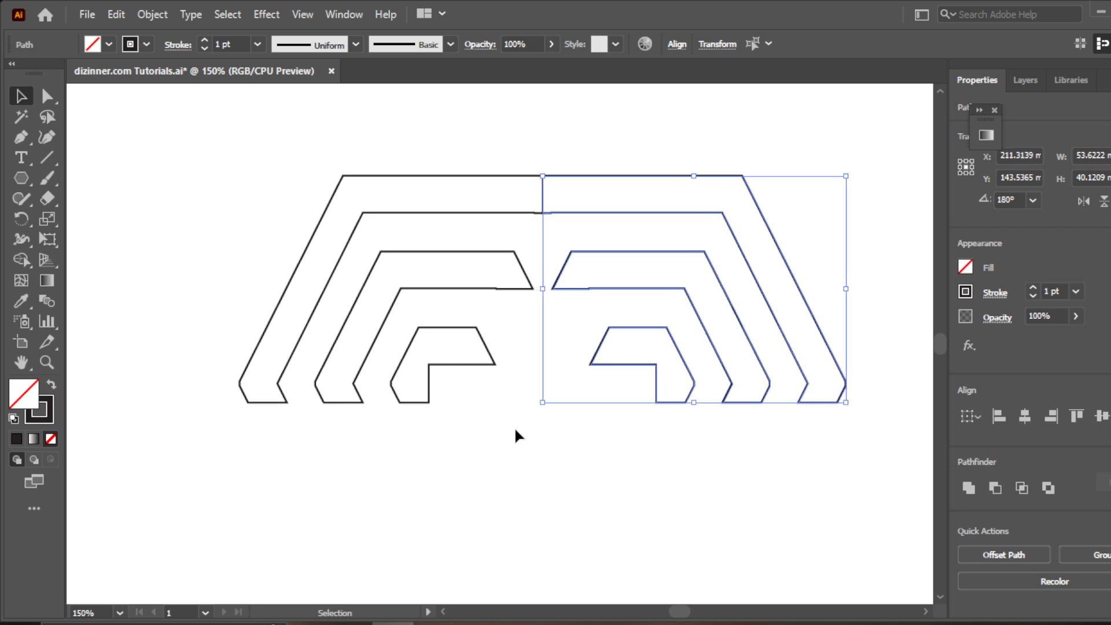
click(565, 486)
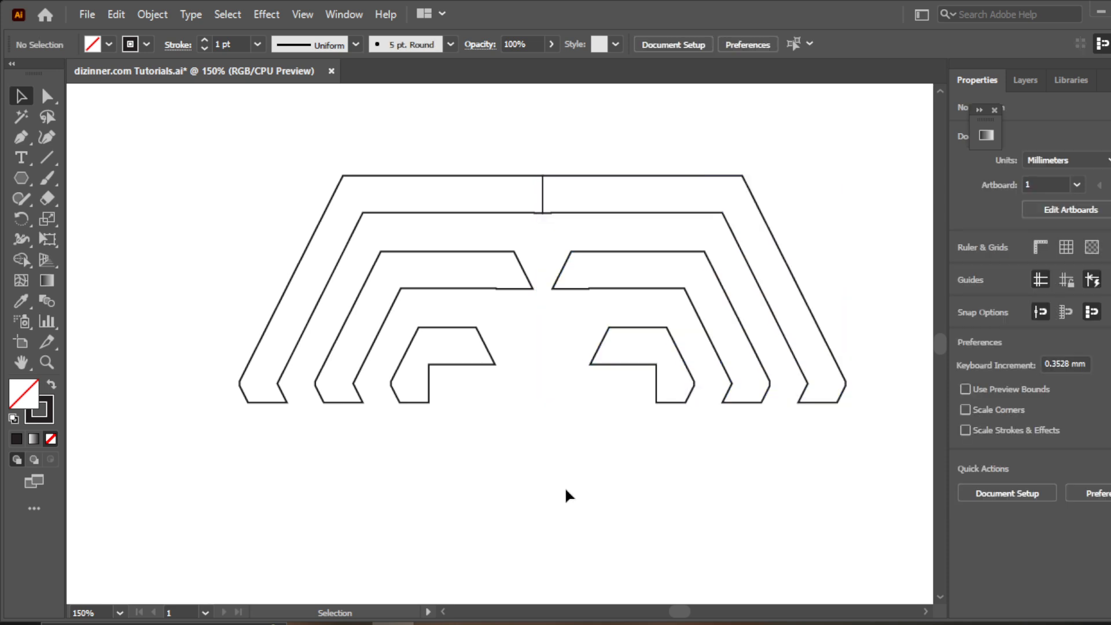
Scale both band sets together proportionally to about 86.8 by 32.5 mm, move them up and left, and deselect them.
drag(223, 141, 862, 513)
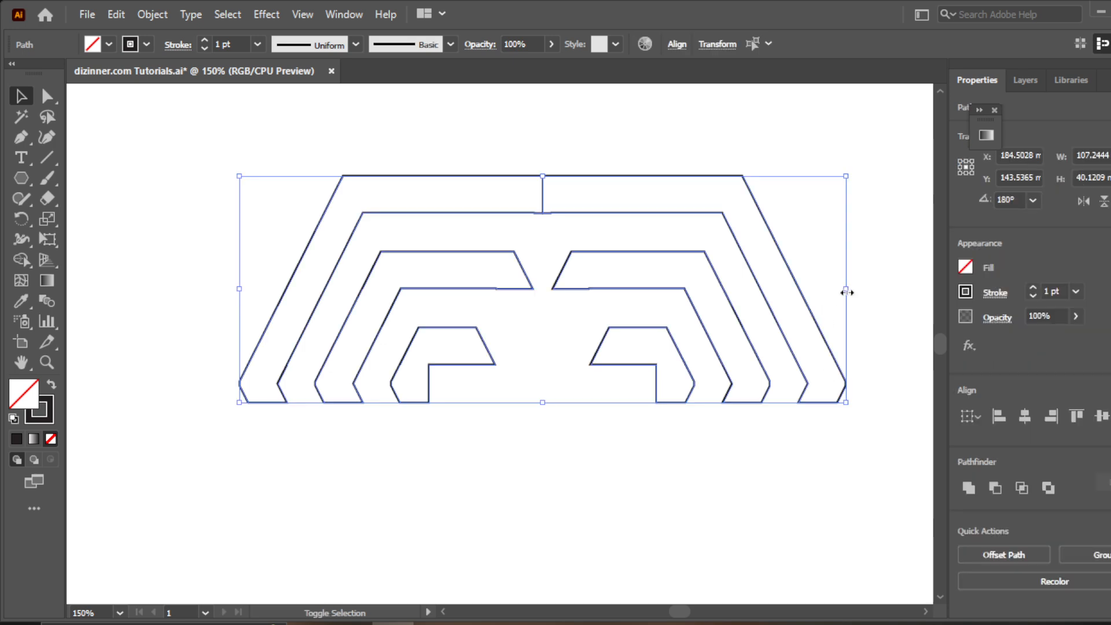
drag(845, 288, 791, 286)
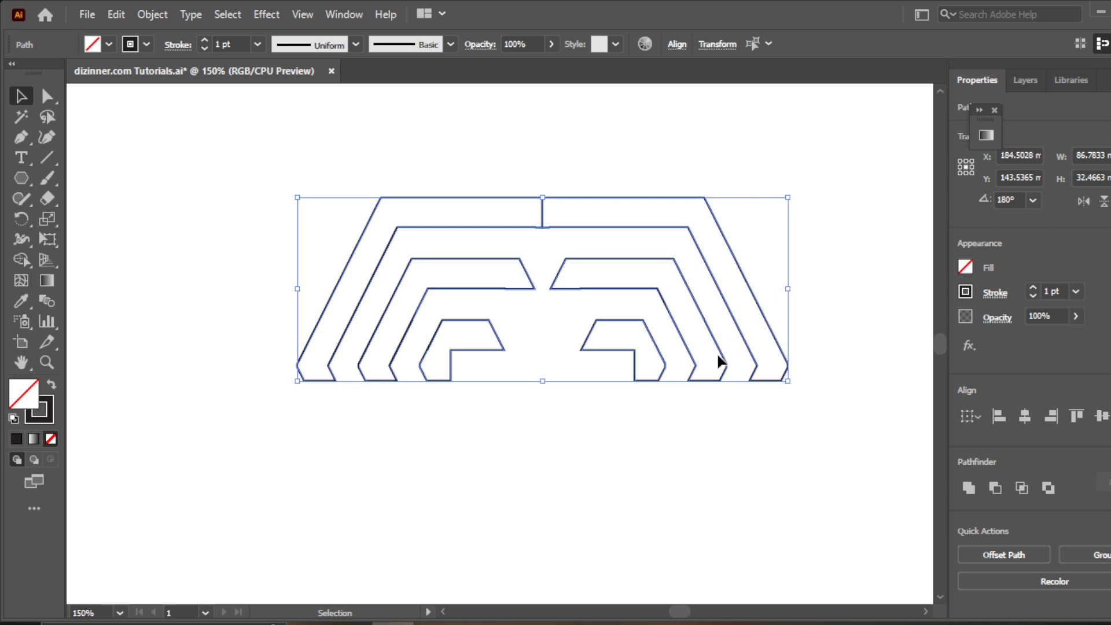
drag(723, 357, 675, 336)
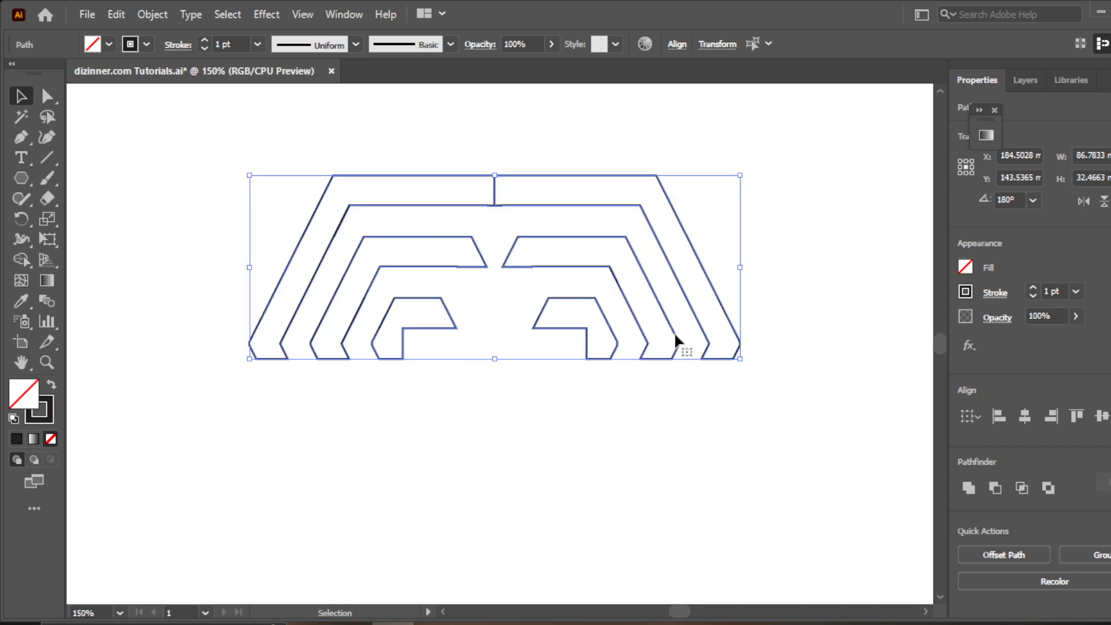
click(755, 409)
Start a Transform effect on all six band outlines with a rotation angle of 3°.
drag(237, 137, 776, 427)
click(266, 14)
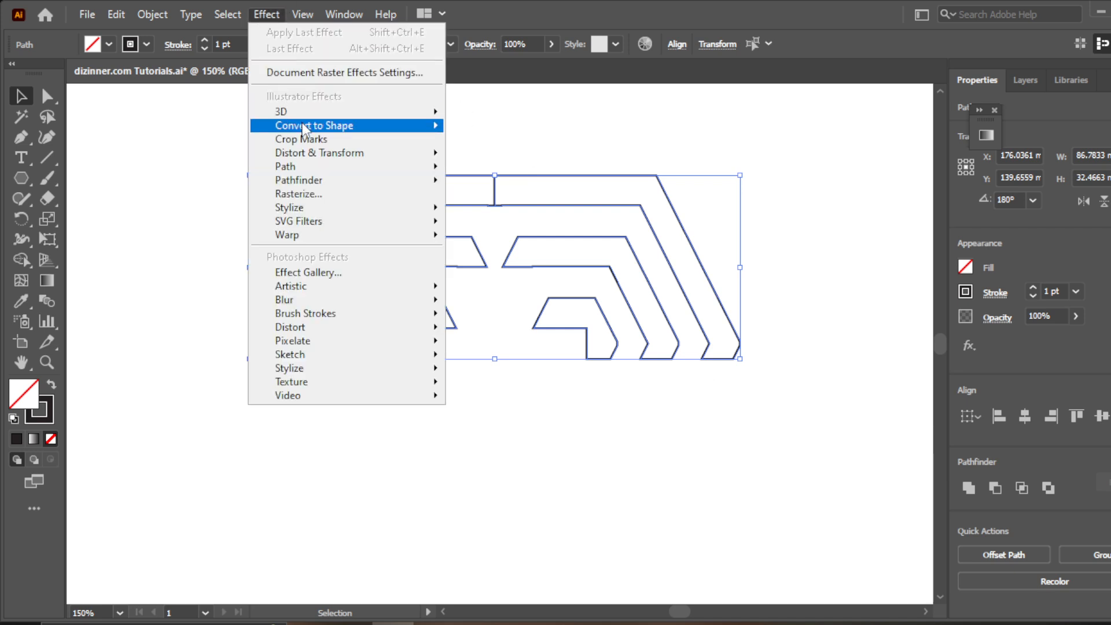
mouse_move(393, 186)
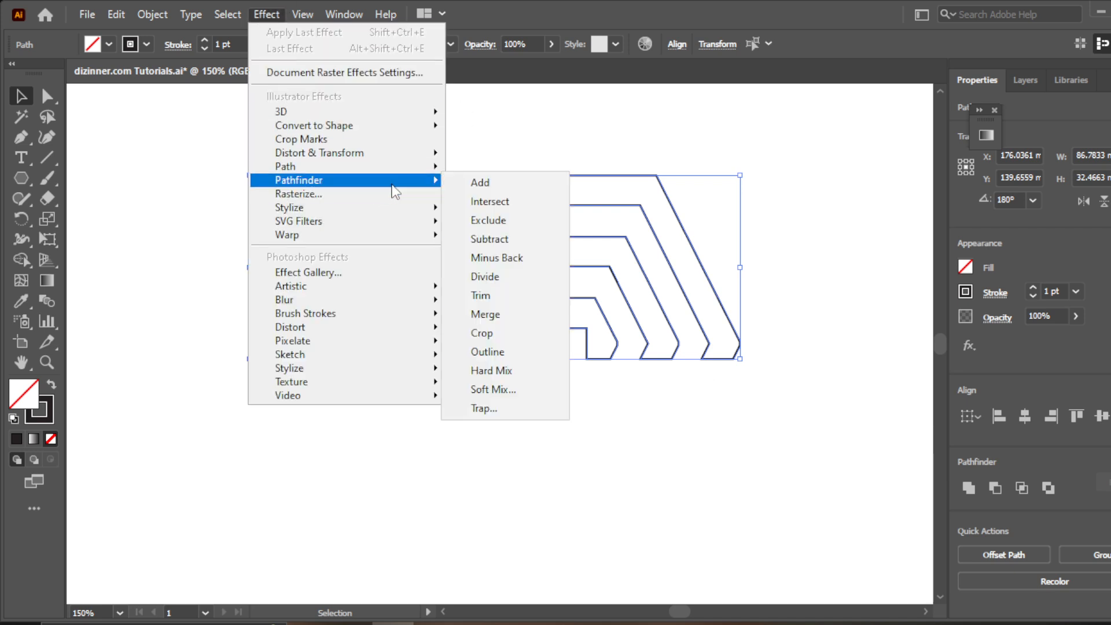
mouse_move(425, 154)
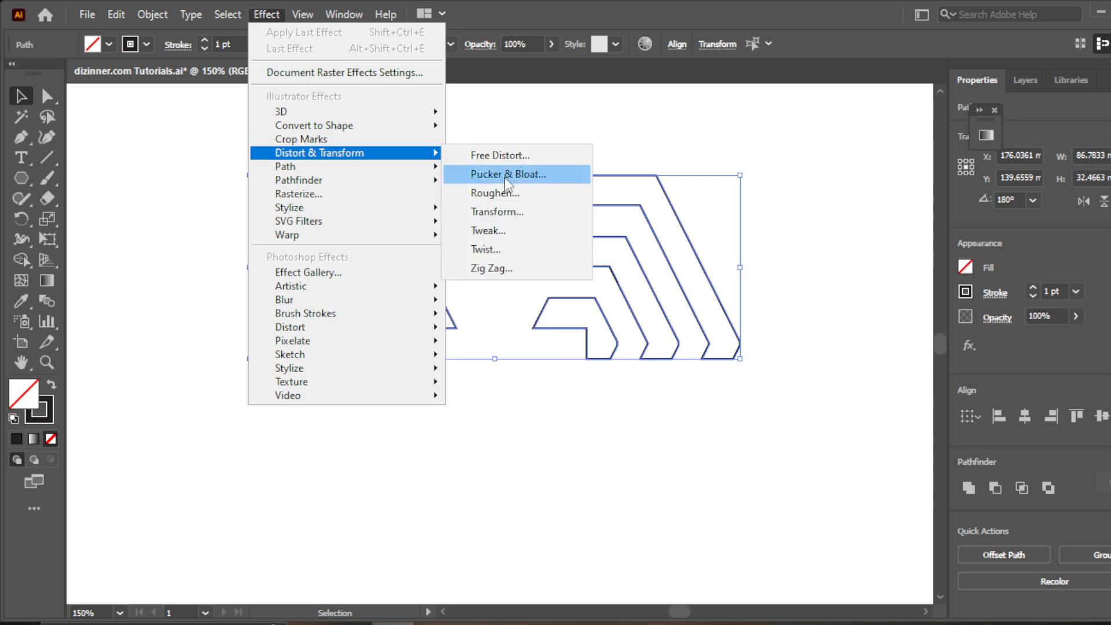
click(520, 219)
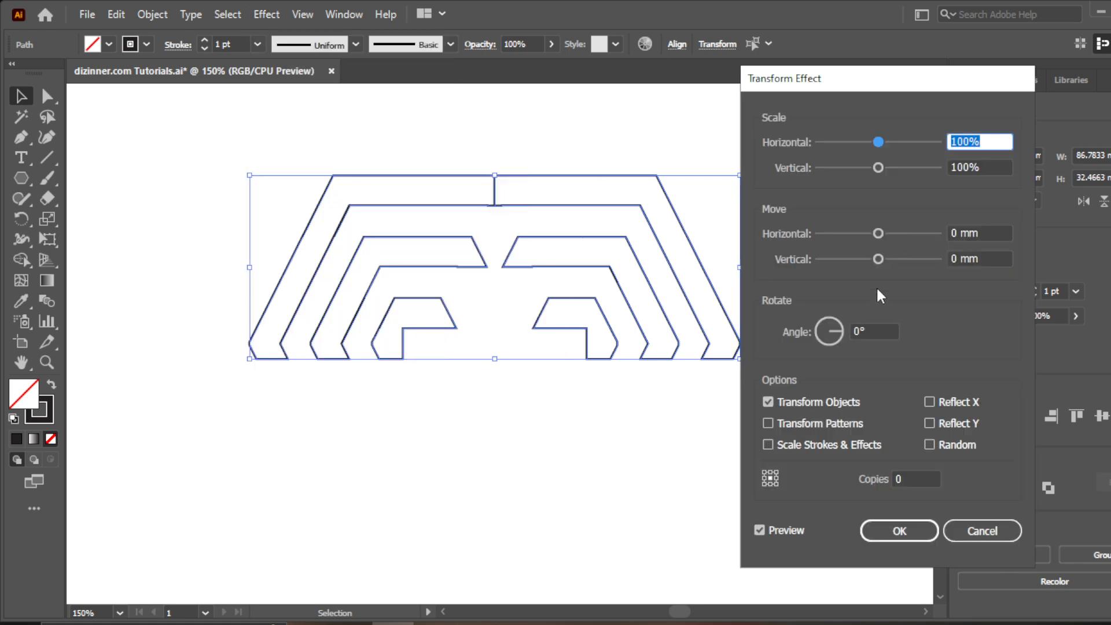
click(859, 330)
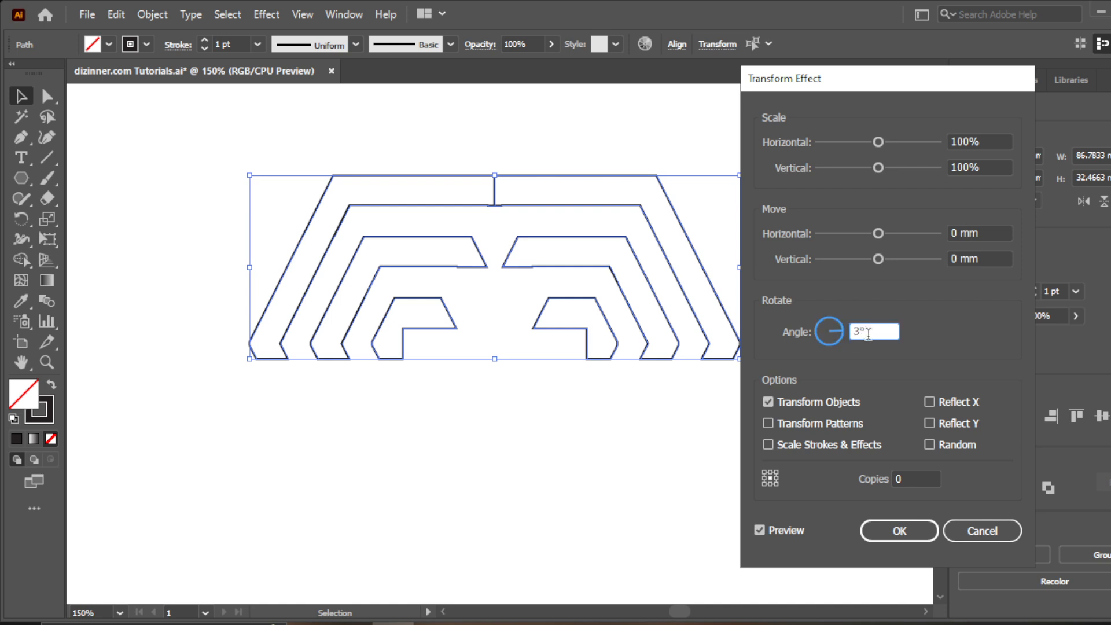
Try the Transform effect with 50 copies, and reset it to a 0° rotation with 3 copies.
click(911, 479)
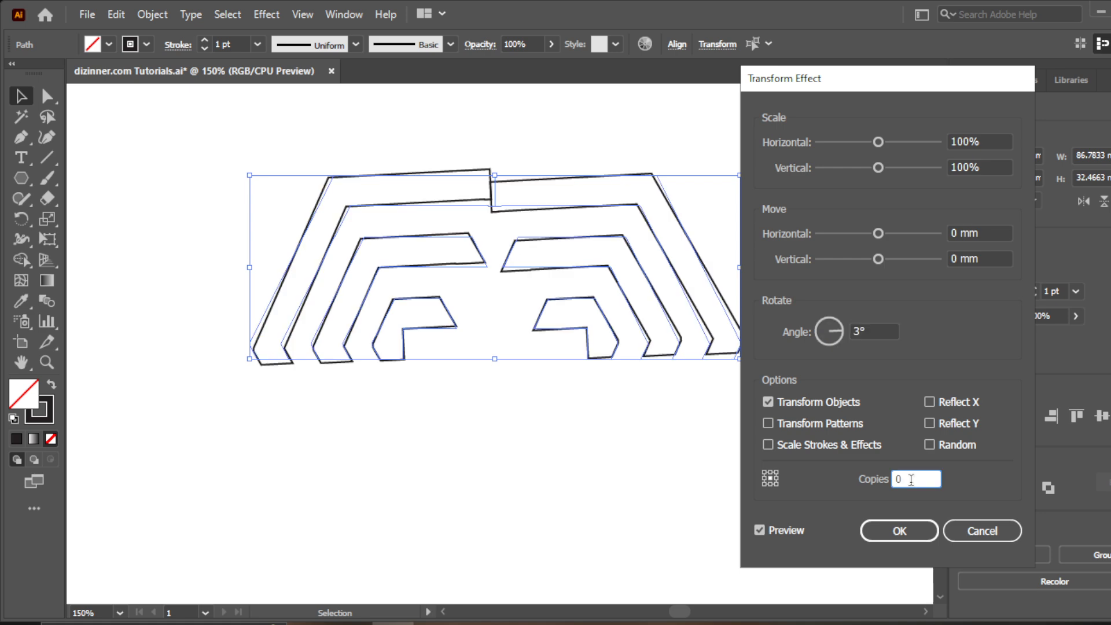
click(875, 479)
text(50)
click(875, 329)
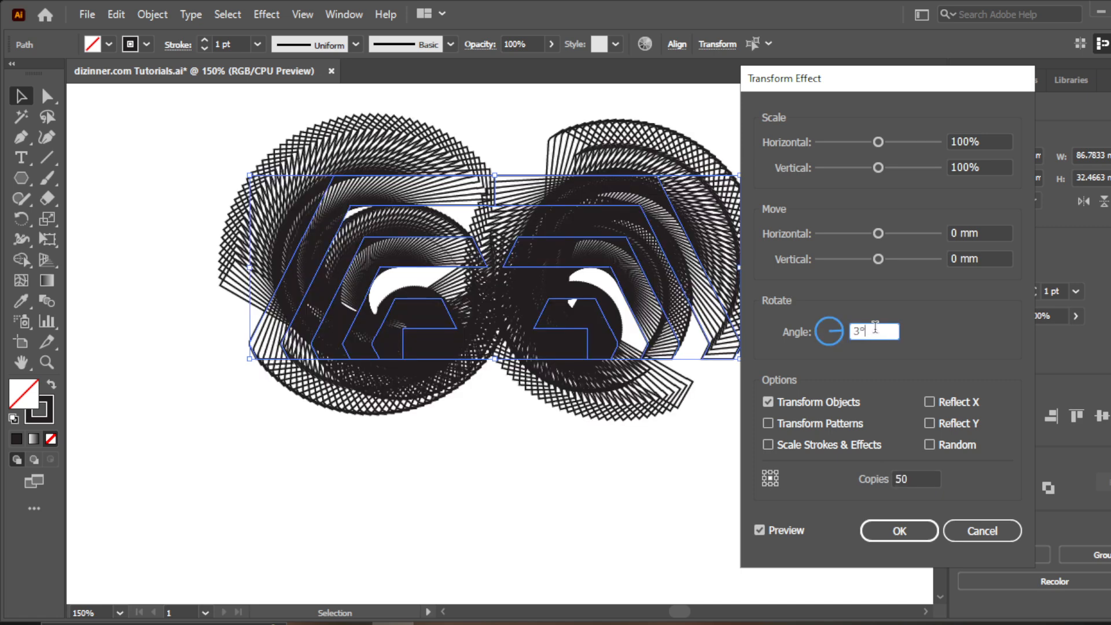
click(912, 479)
text(3)
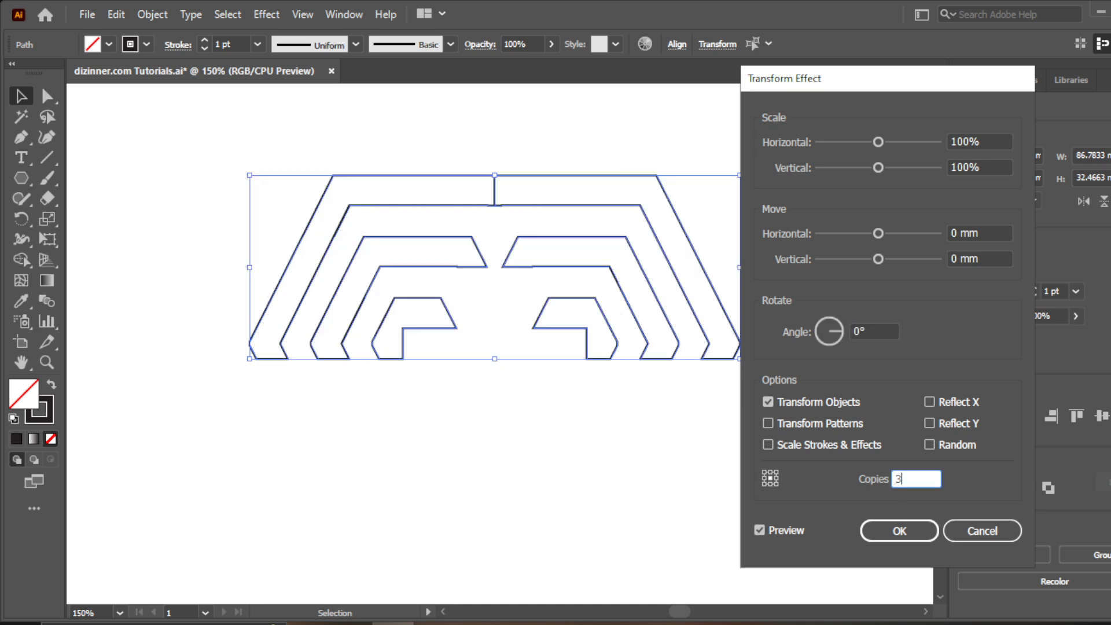
Set the Transform effect's rotation angle to 3° and its number of copies to 5.
click(886, 331)
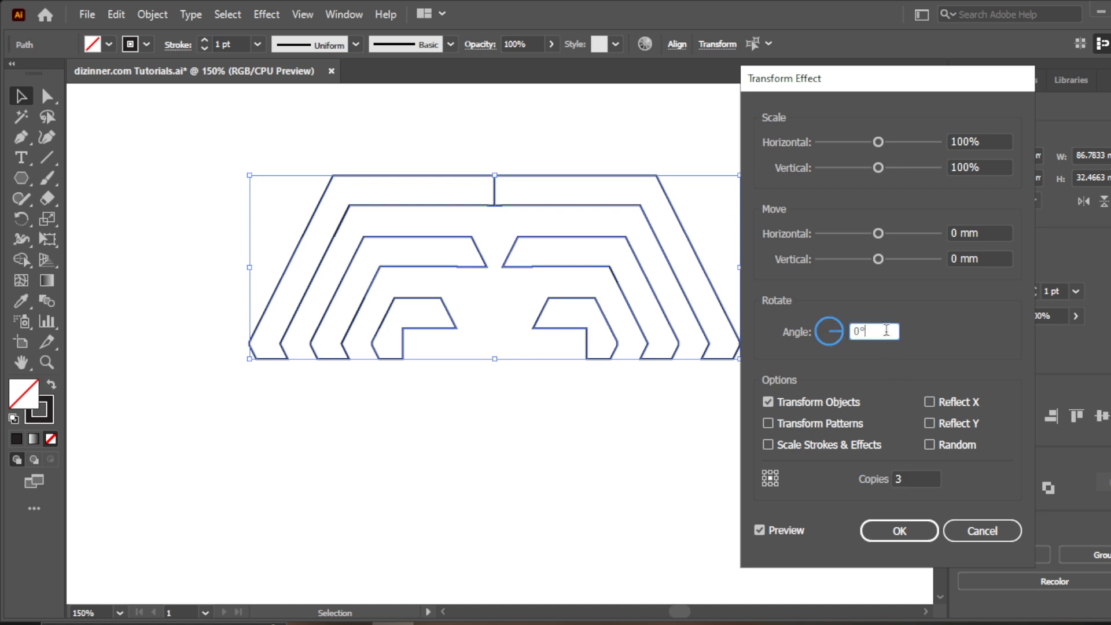
double_click(855, 330)
click(916, 478)
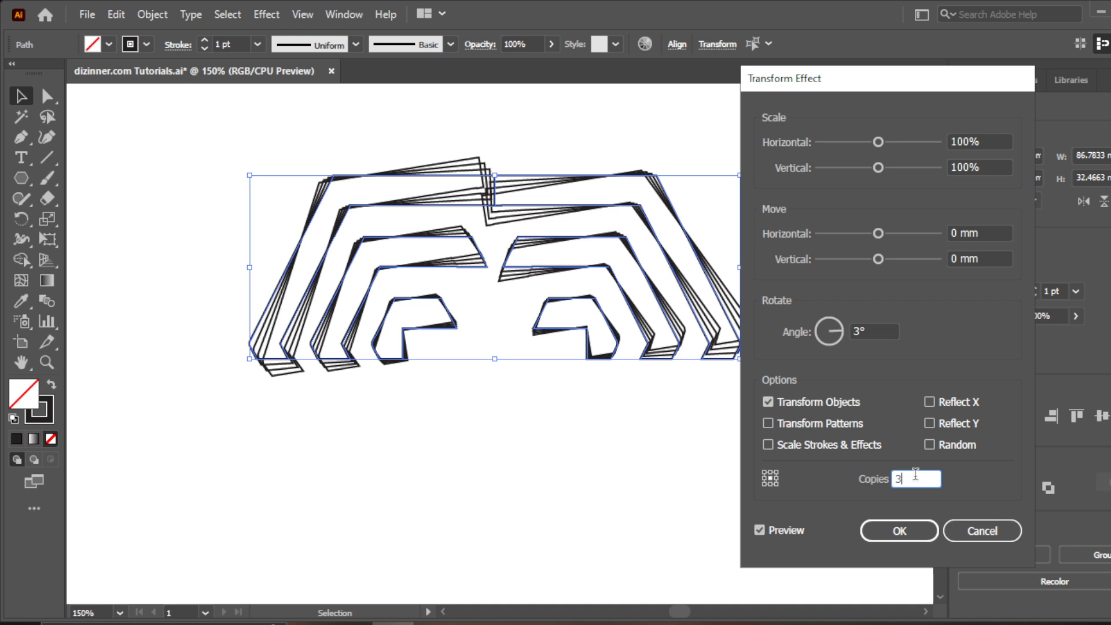
drag(915, 475, 888, 485)
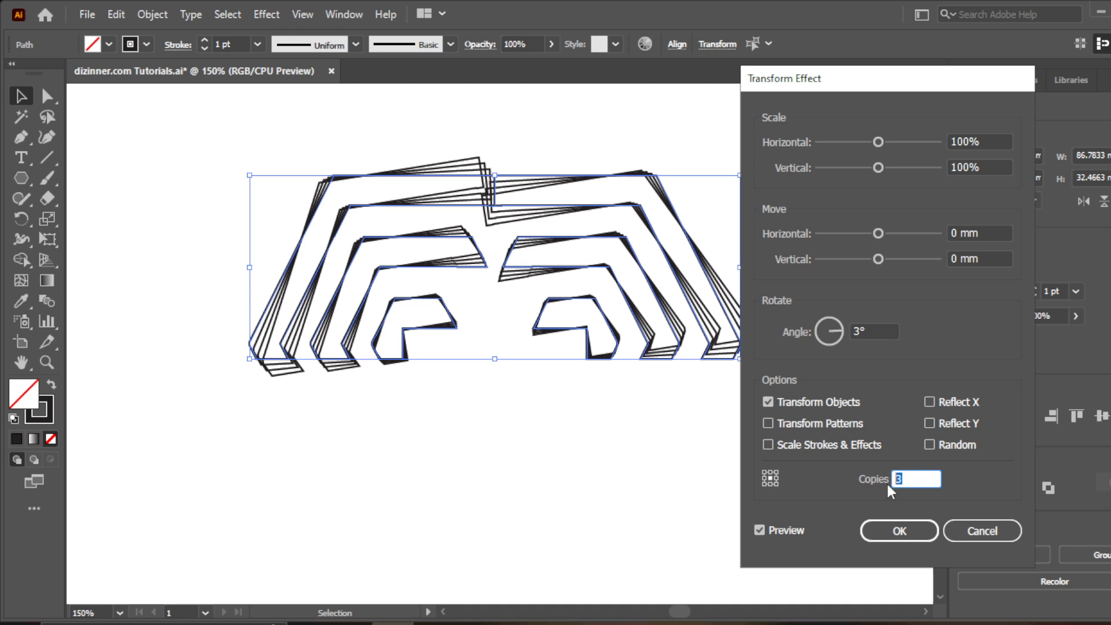
click(887, 332)
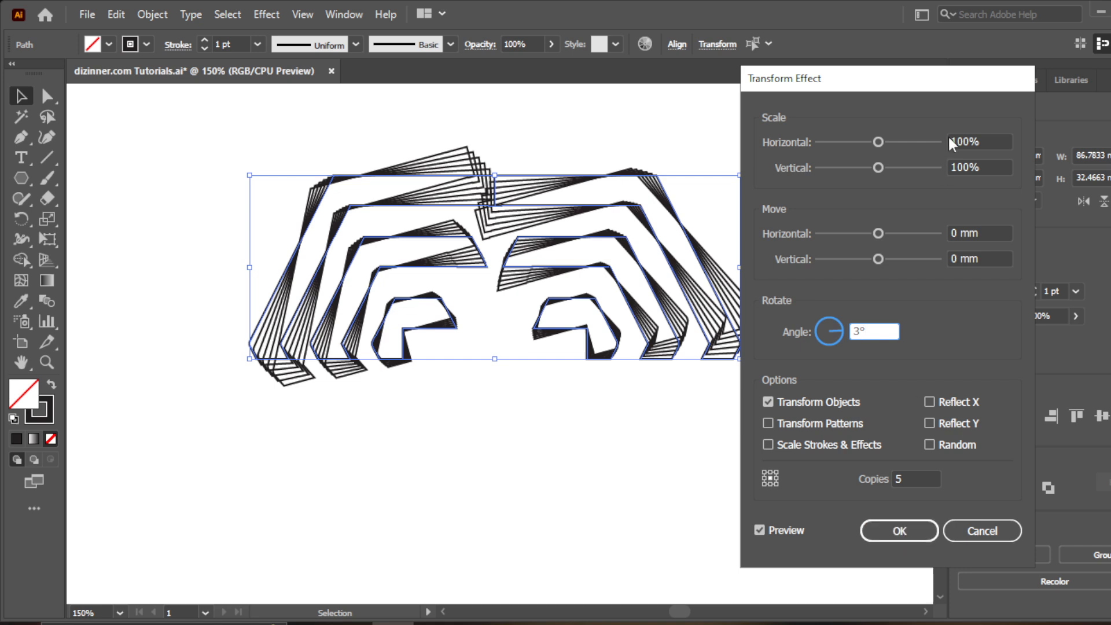
Set the effect's horizontal and vertical scale to 98%, apply it to the band outlines, and deselect them.
drag(970, 141, 933, 146)
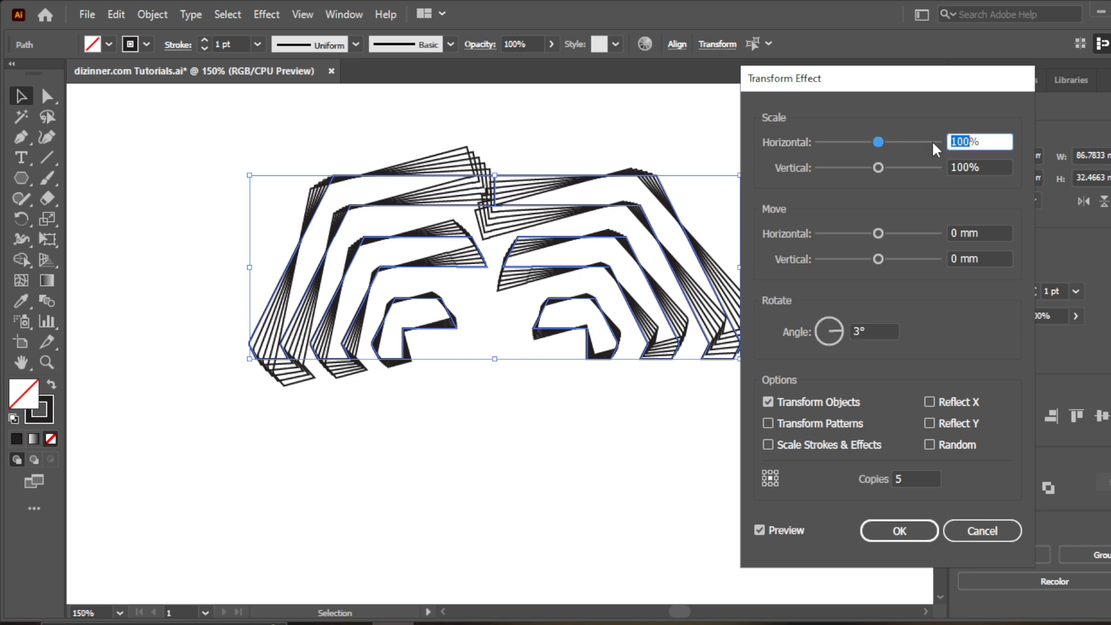
text(8)
key(BackSpace)
text(98)
click(968, 168)
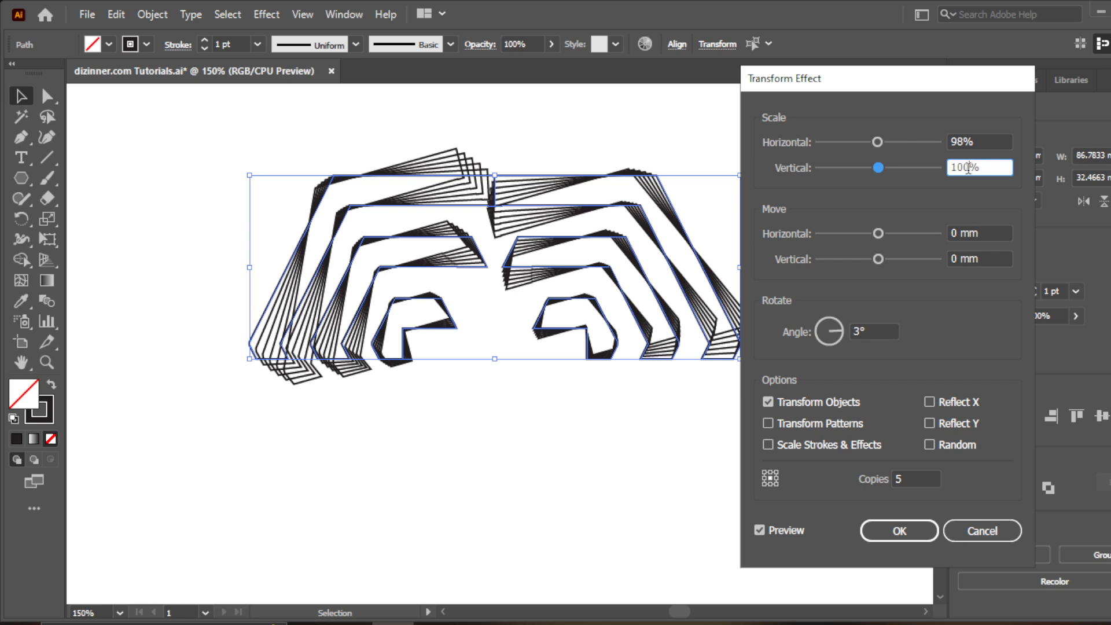
drag(968, 168, 947, 171)
text(98)
key(Return)
click(810, 268)
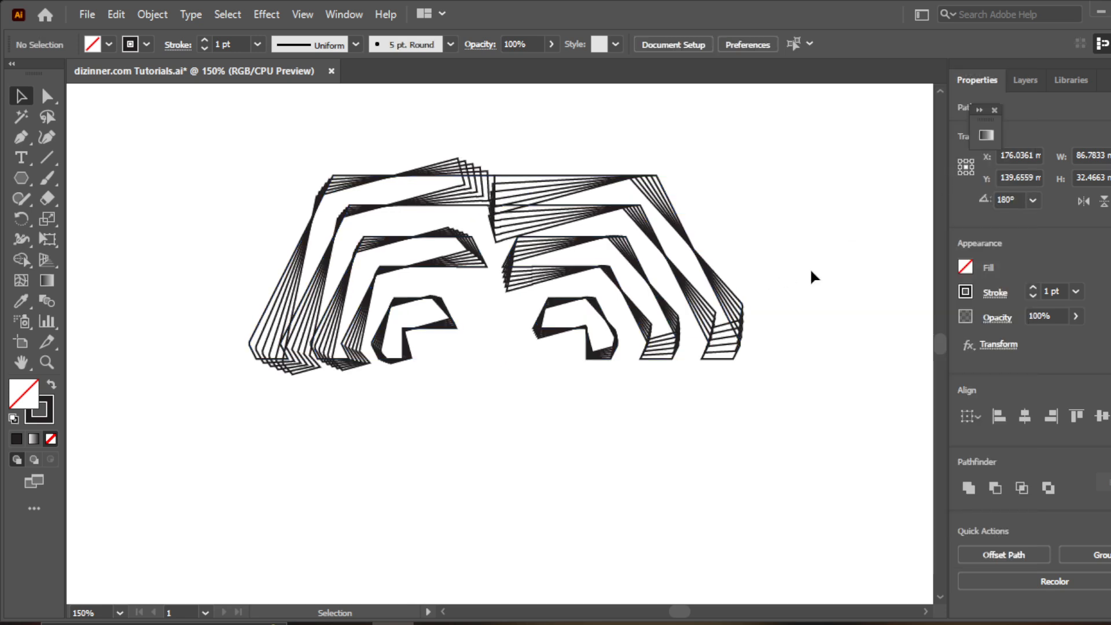
Scale the transformed band artwork up proportionally to about 122.8 by 45.9 mm, center it on the canvas, and deselect it.
drag(269, 134, 793, 456)
drag(494, 360, 495, 397)
drag(618, 371, 655, 463)
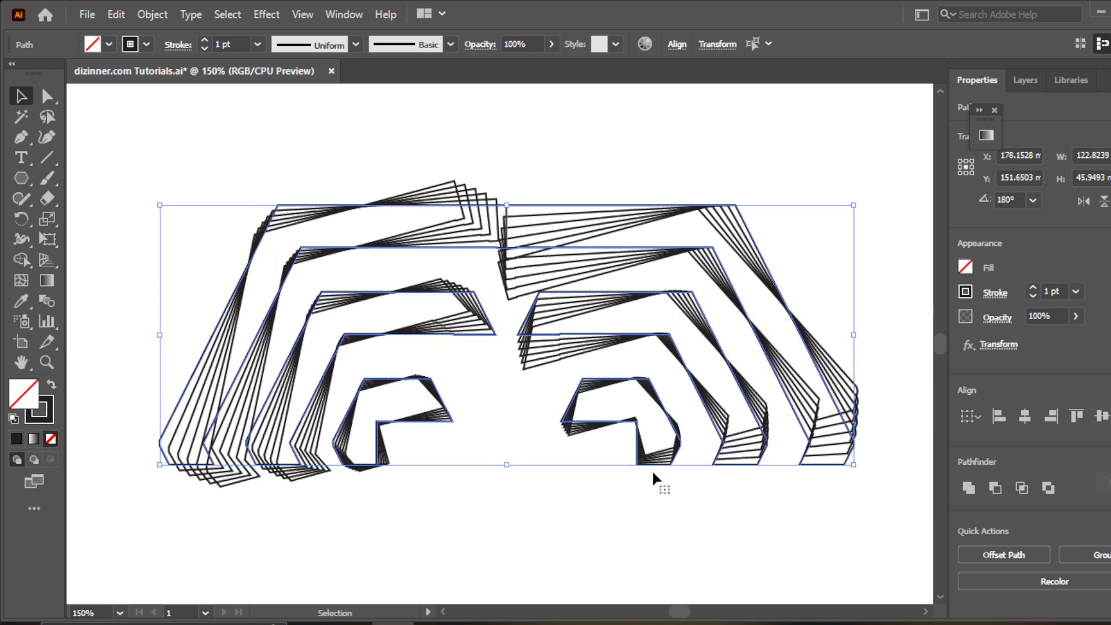
click(651, 517)
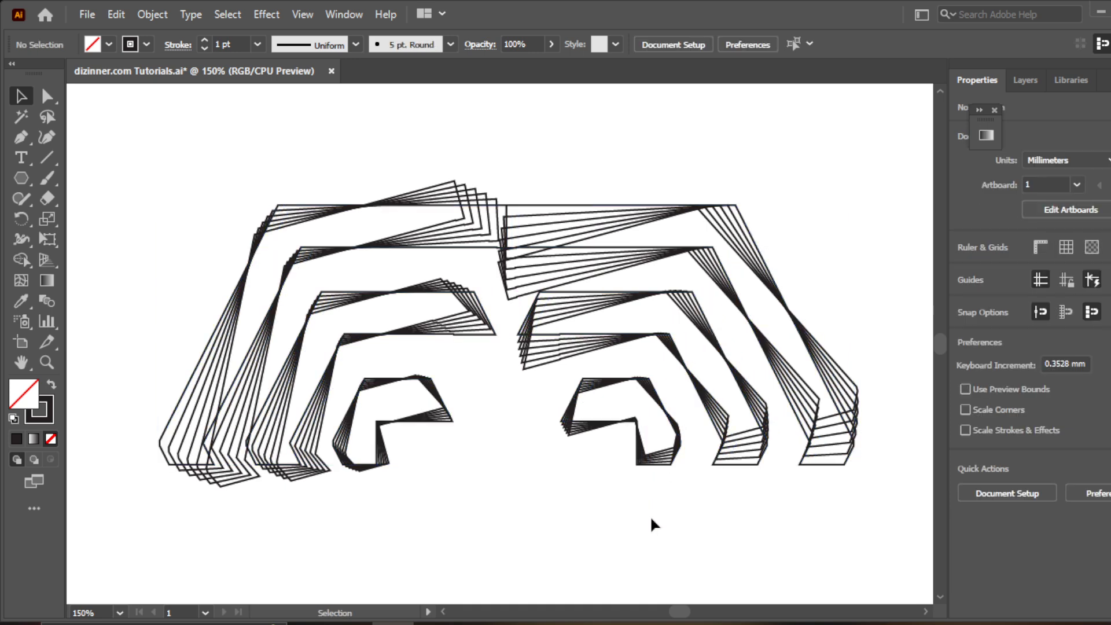
click(47, 362)
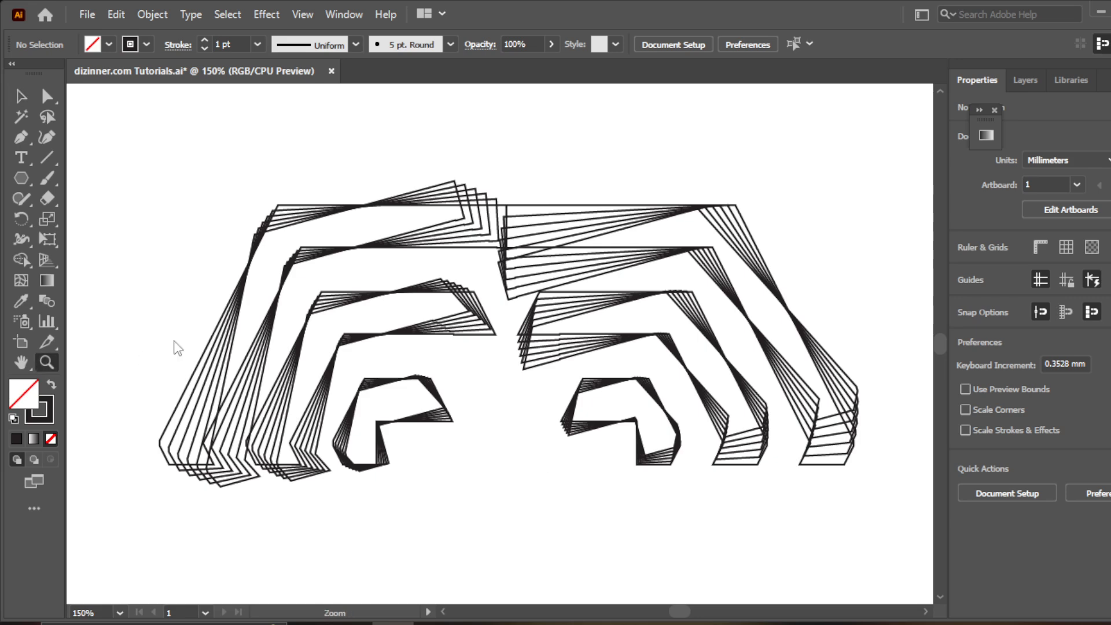
alt+click(505, 353)
click(21, 362)
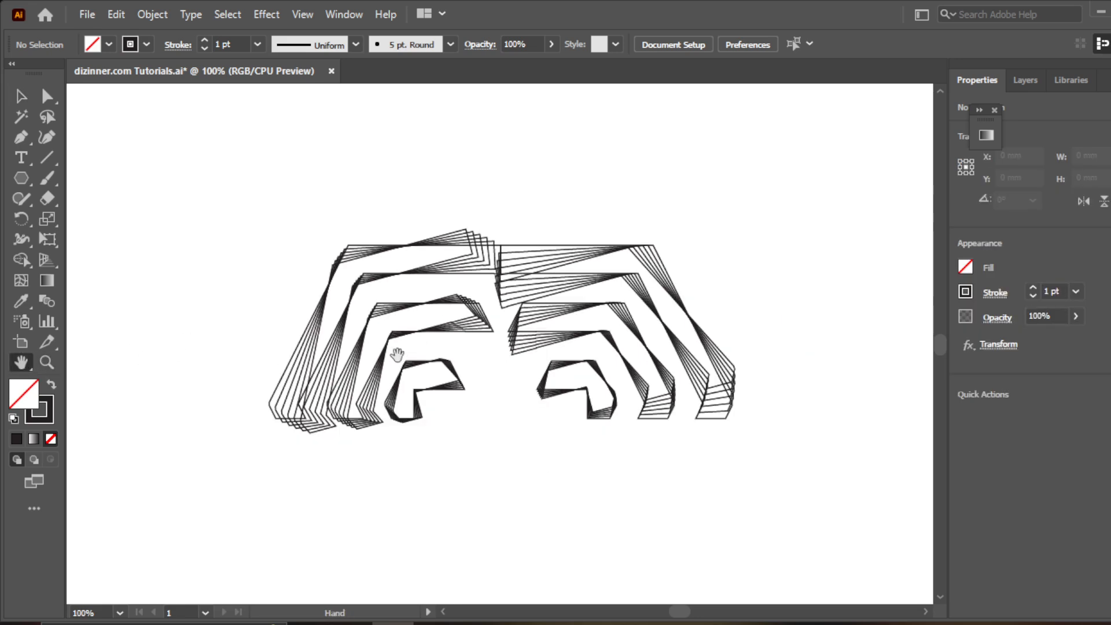
drag(403, 354, 408, 280)
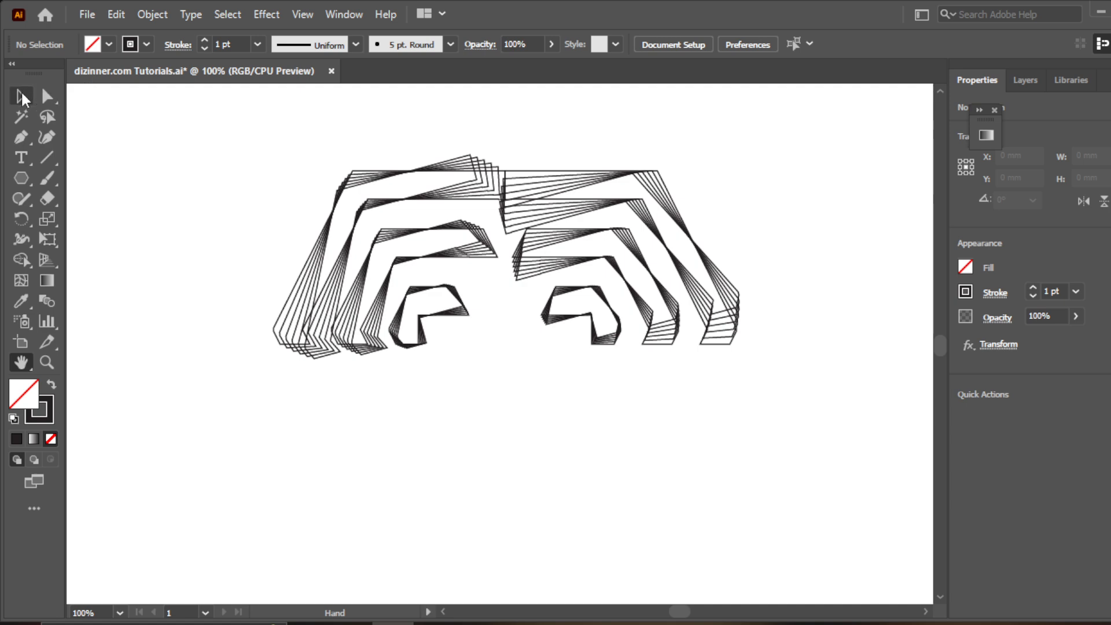
Select all the transformed band outlines and group them.
click(21, 96)
drag(247, 135, 828, 435)
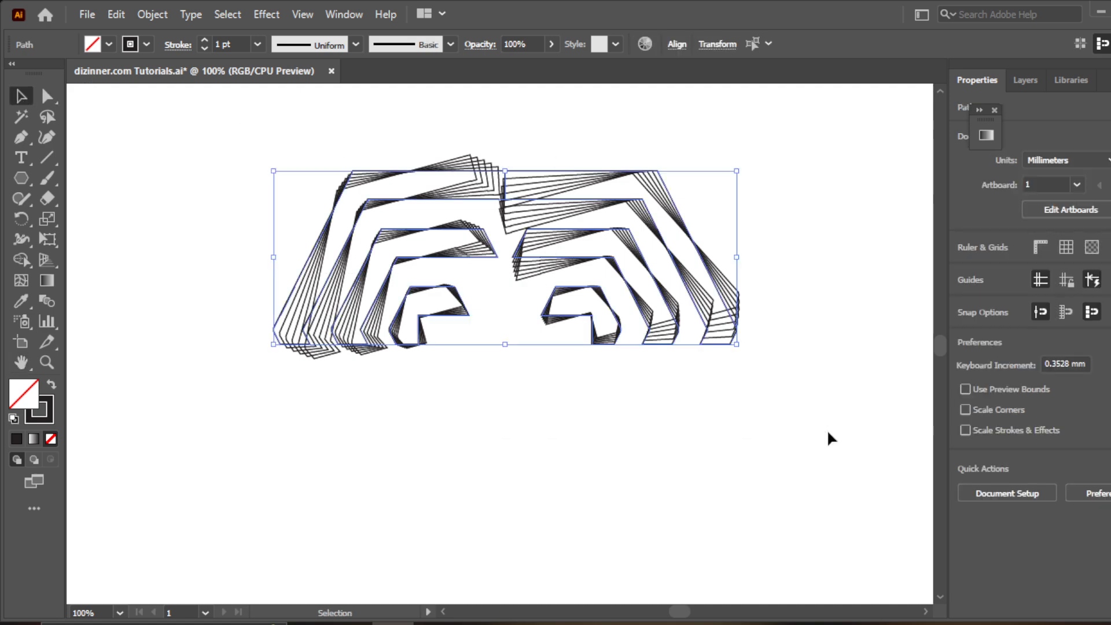
key(a)
key(ctrl+g)
key(v)
Create a reflected copy of the band group across the horizontal axis.
right_click(571, 283)
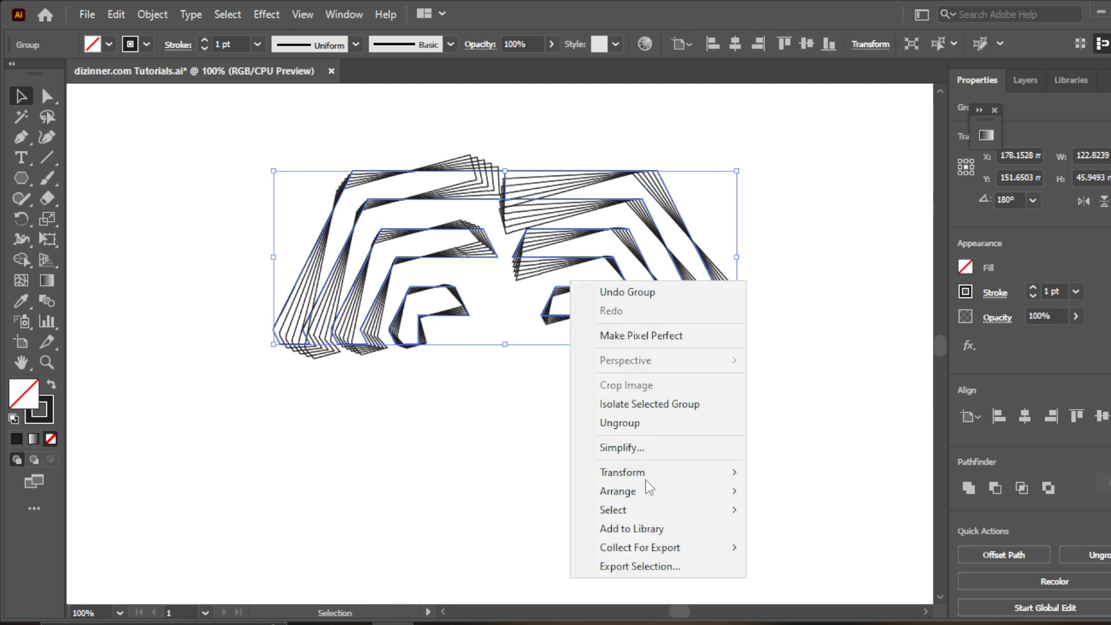
mouse_move(655, 495)
mouse_move(668, 469)
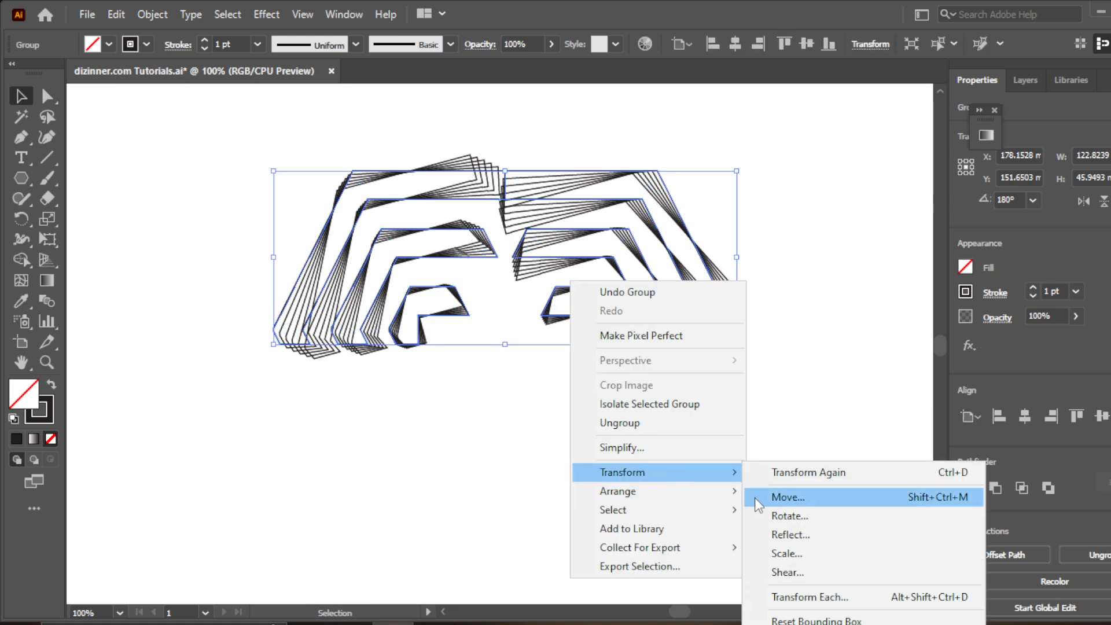
click(786, 532)
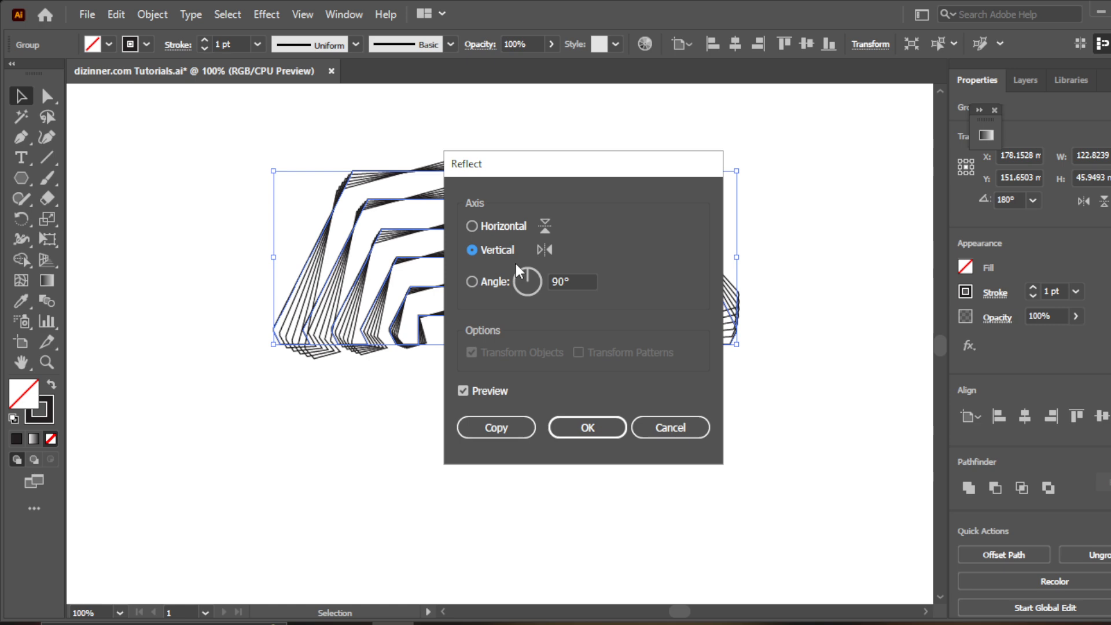
click(472, 227)
click(495, 427)
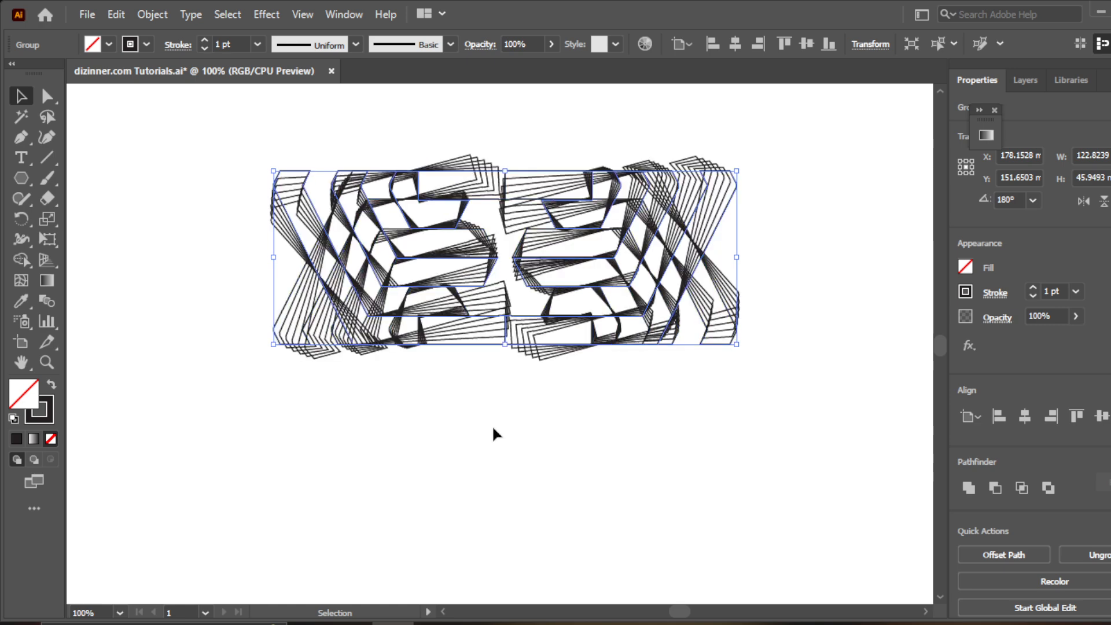
Nudge the reflected copy straight down until it sits just beneath the original half, completing the hexagon, and deselect it.
key(Down)
key(Down)
key(Down)
key(Down)
key(Down)
key(Down)
key(Down)
key(Down)
key(Down)
key(Down)
key(Down)
key(Down)
key(Down)
key(Down)
key(Down)
key(Down)
key(Down)
key(Down)
key(Down)
key(Down)
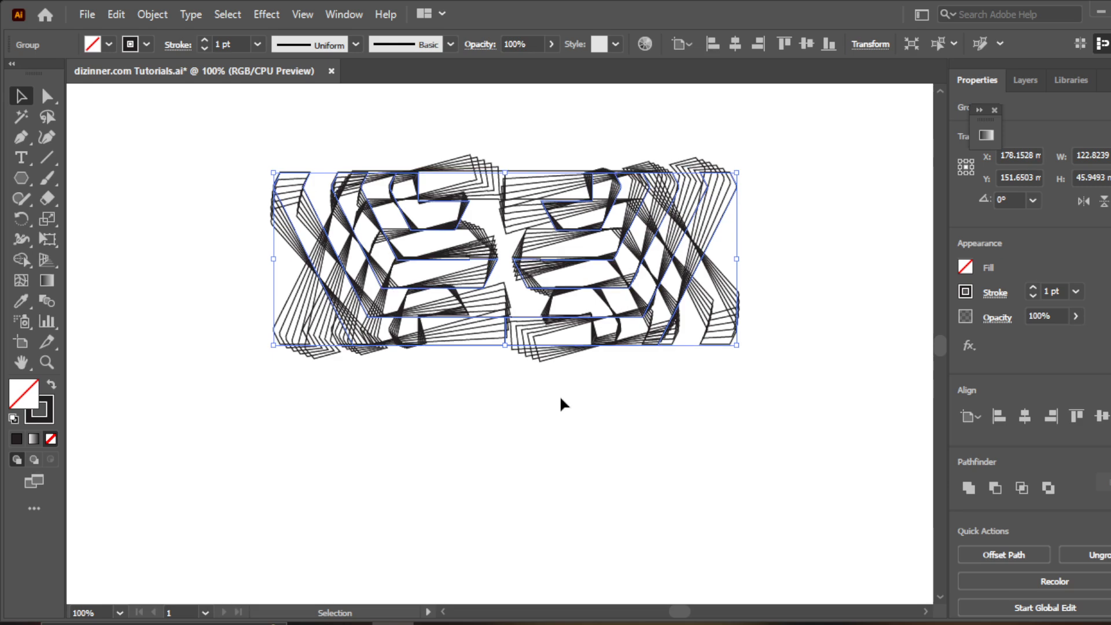
key(Down)
key(Down)
key(Down)
key(Down)
key(Down)
key(Down)
key(Down)
key(Down)
key(Down)
key(Down)
key(Down)
key(Down)
key(Down)
key(Down)
key(Down)
key(Down)
key(Down)
key(Down)
key(Down)
key(Down)
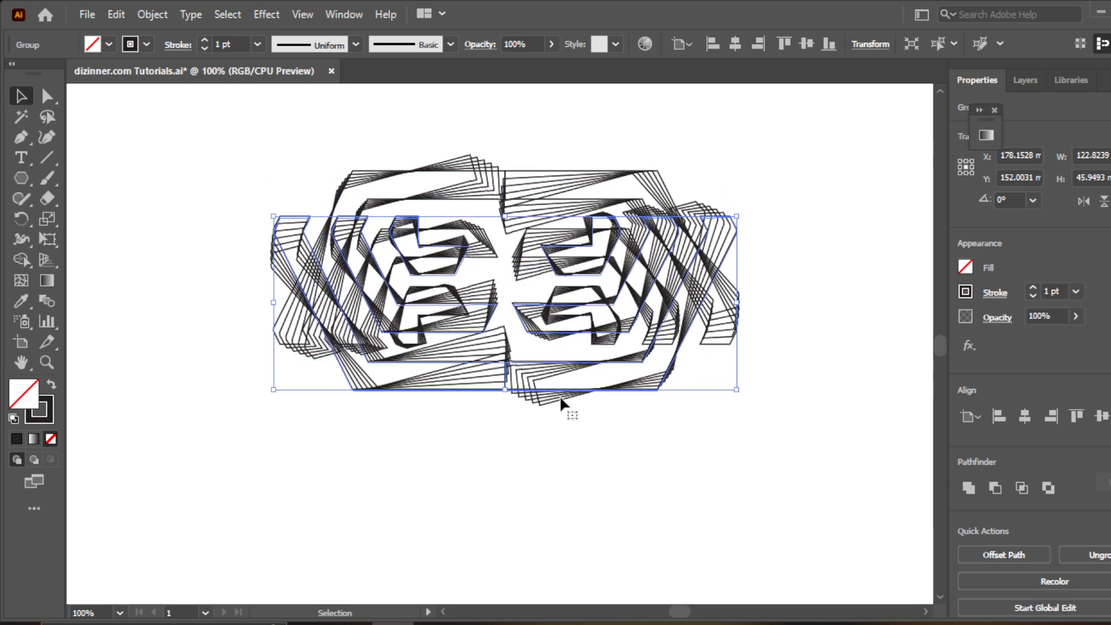
key(Down)
key(Down)
key(Down)
key(Down)
key(Down)
key(Down)
key(Down)
key(Down)
key(Down)
key(Down)
key(Down)
key(Down)
key(Down)
key(Down)
key(Down)
key(Down)
key(Down)
key(Down)
key(Down)
key(Down)
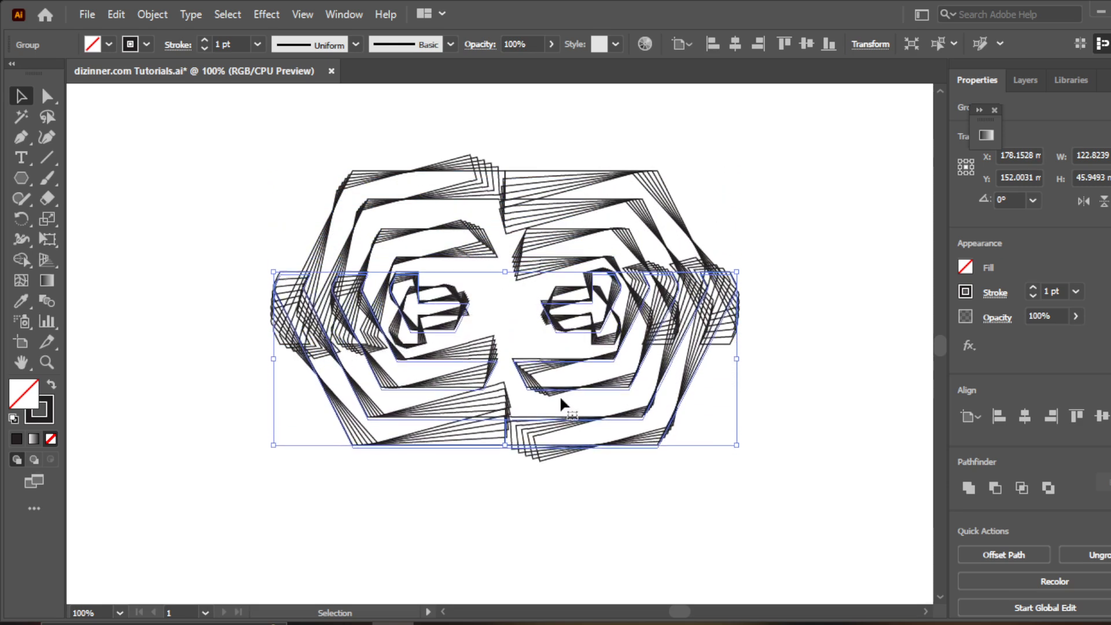
key(Down)
key(Down)
key(Down)
key(Down)
key(Down)
key(Down)
key(Down)
key(Down)
key(Down)
key(Down)
key(Down)
key(Down)
key(Down)
key(Down)
key(Down)
key(Down)
key(Down)
key(Down)
key(Down)
key(Down)
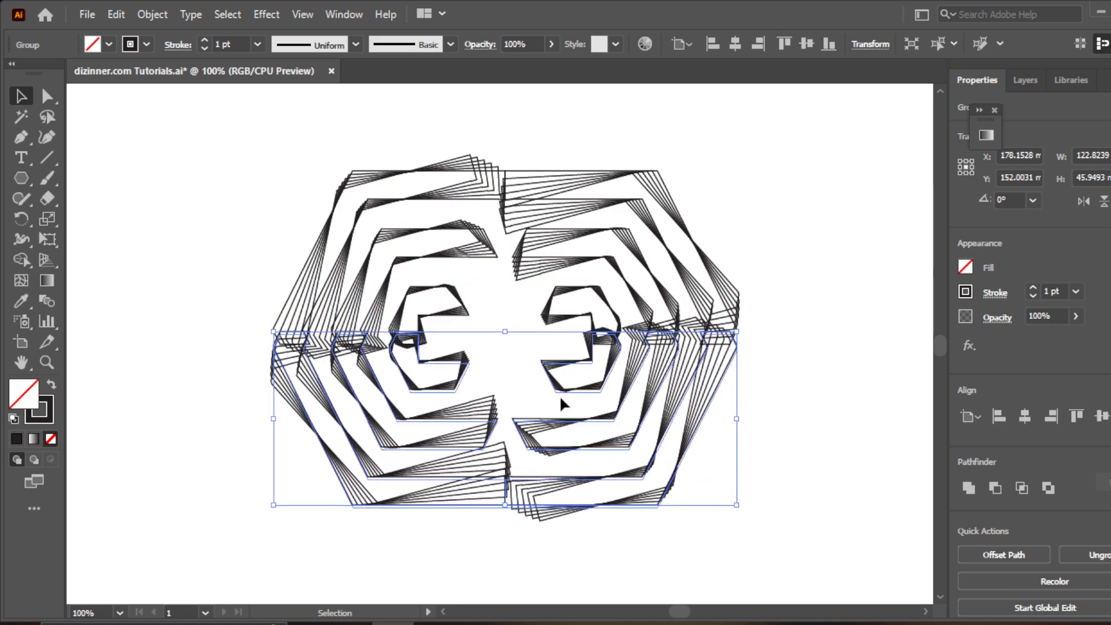
key(Up)
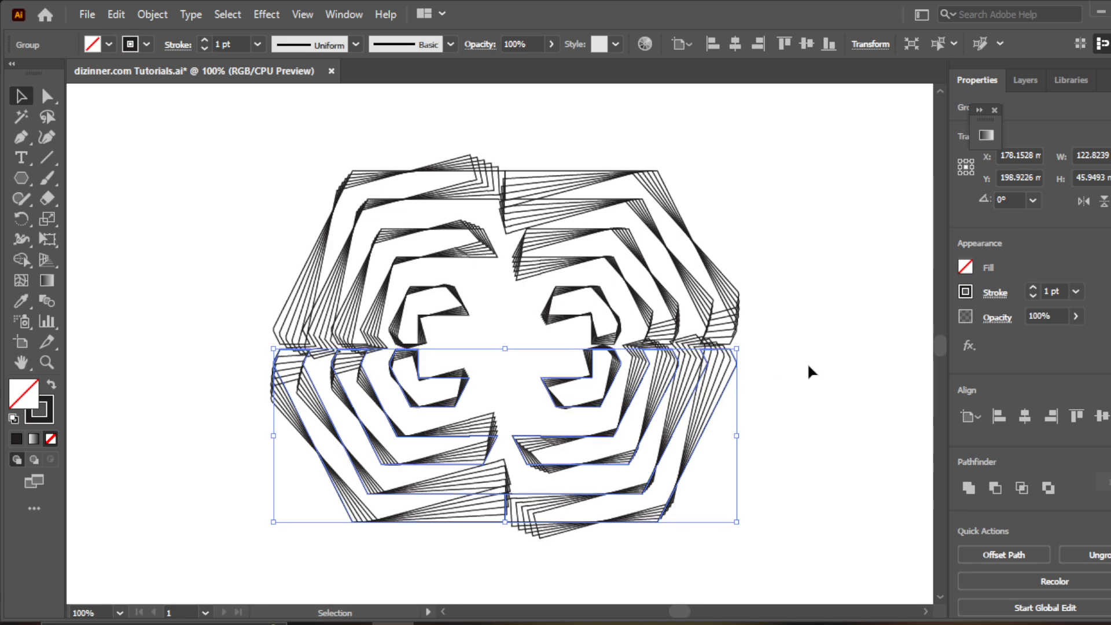
key(Down)
click(823, 357)
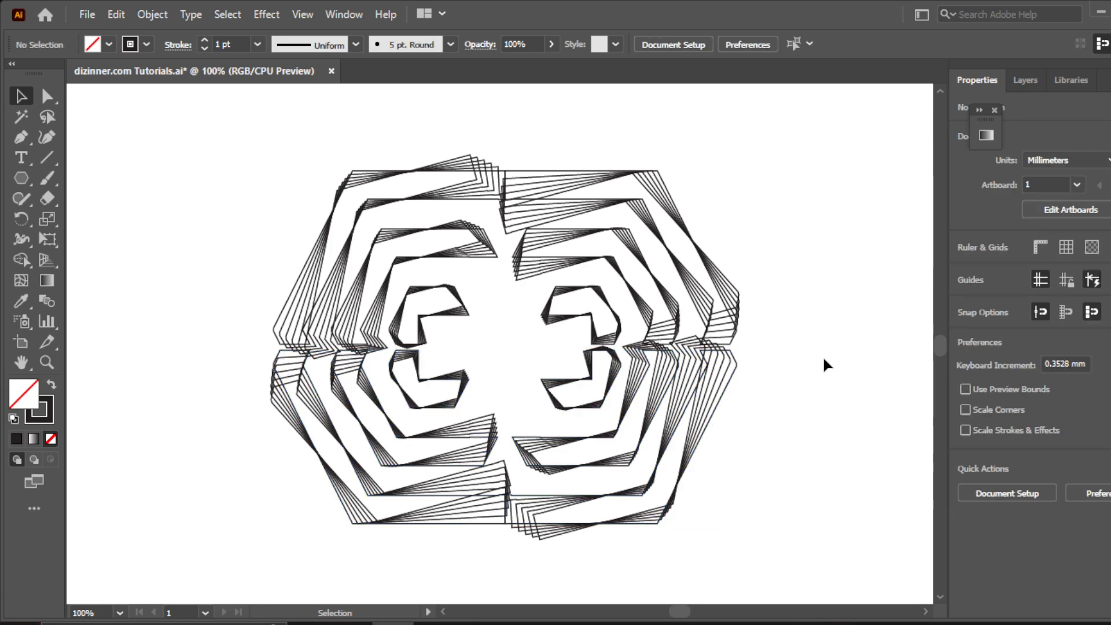
Scale the whole hexagon artwork down proportionally to about 32.5 by 24.7 mm, and back up to about 75.5 by 57.5 mm.
drag(192, 174, 840, 570)
drag(739, 349, 572, 303)
click(648, 394)
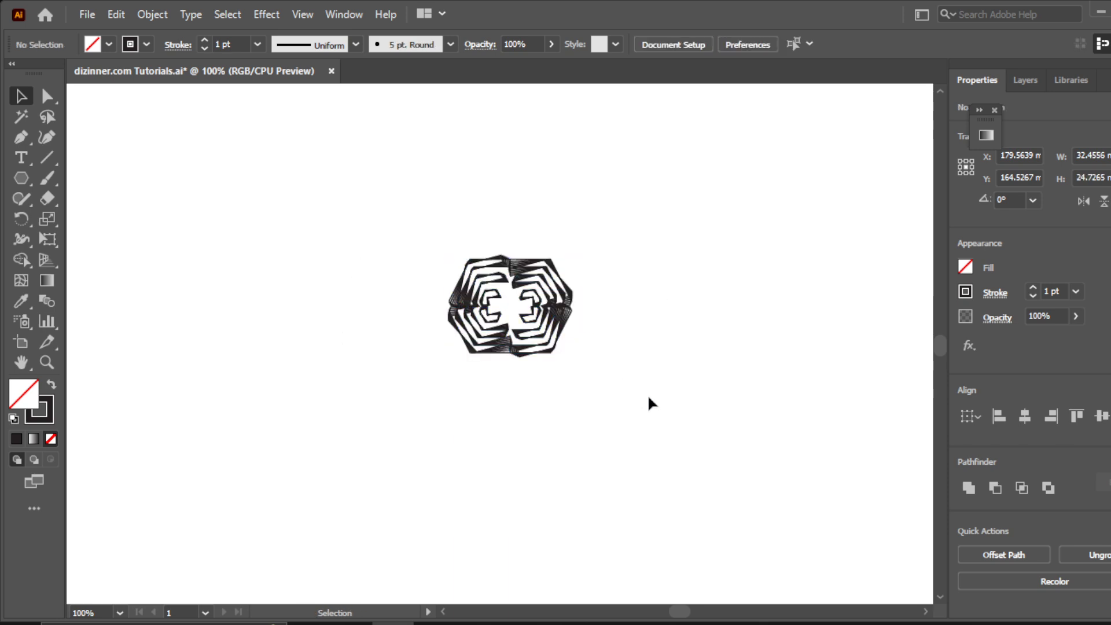
drag(384, 228, 657, 401)
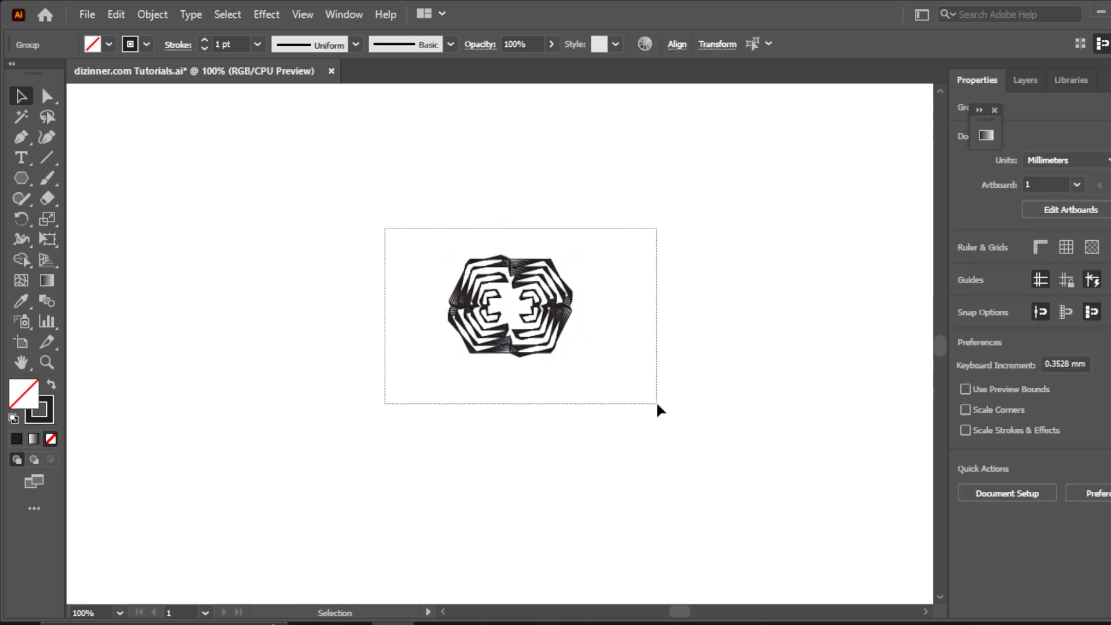
drag(570, 354, 651, 435)
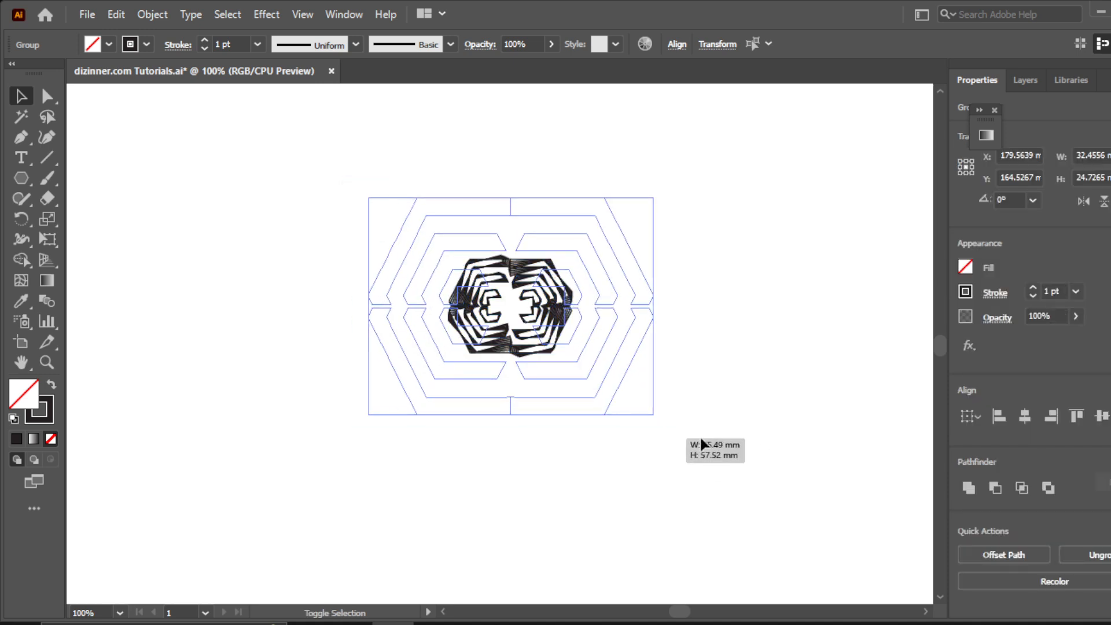
Open a new Transform effect for the hexagon artwork, try a horizontal move of about 6 mm, and reset it to 0 mm.
click(266, 13)
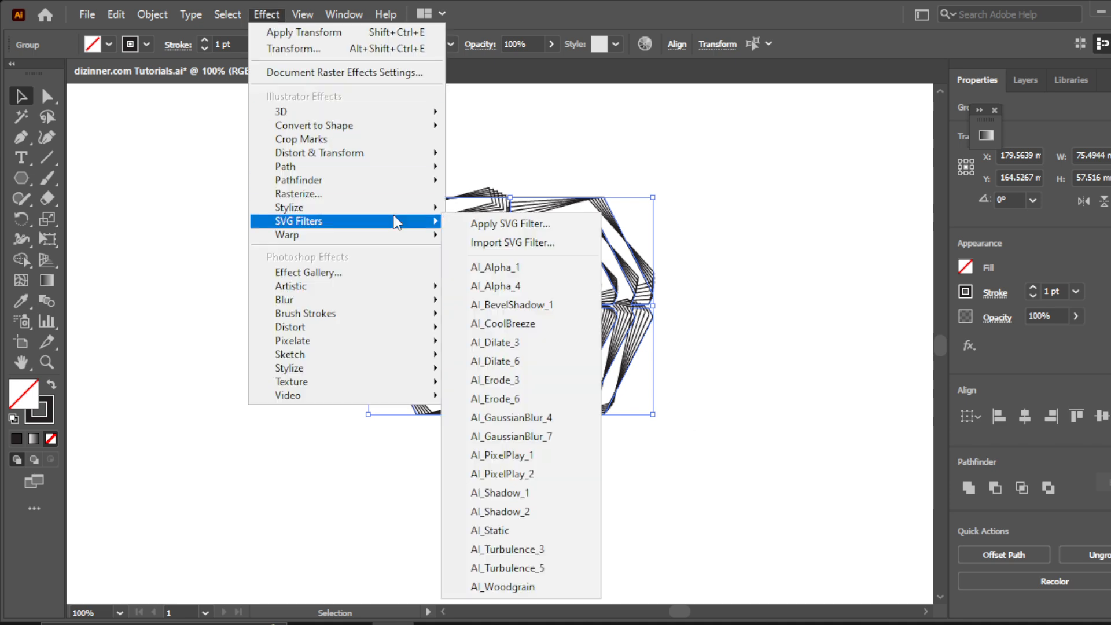
mouse_move(405, 155)
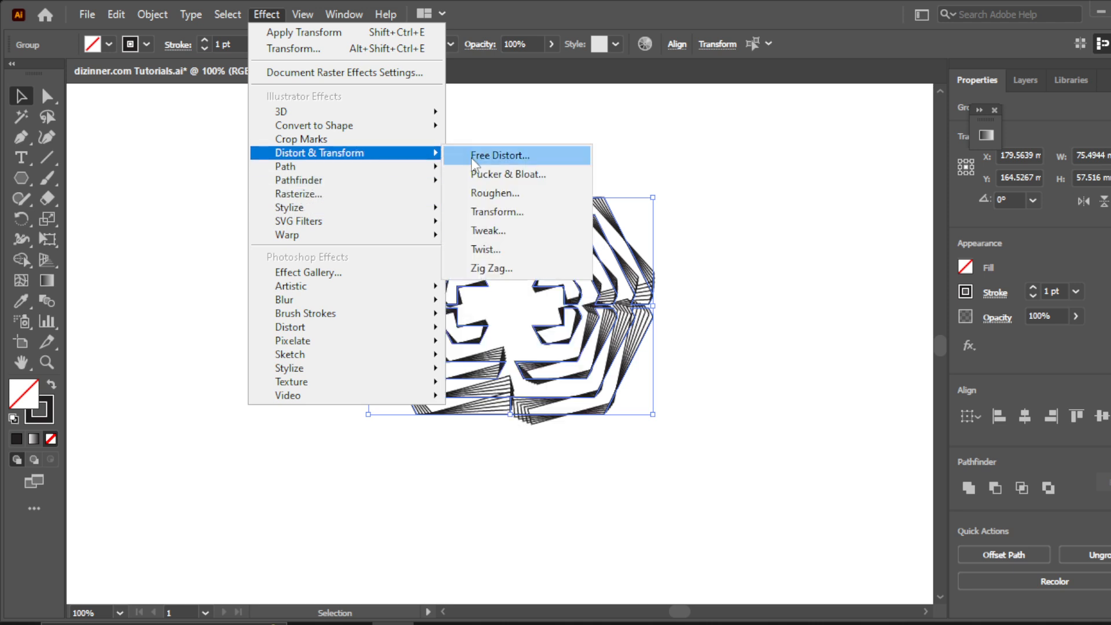
click(540, 211)
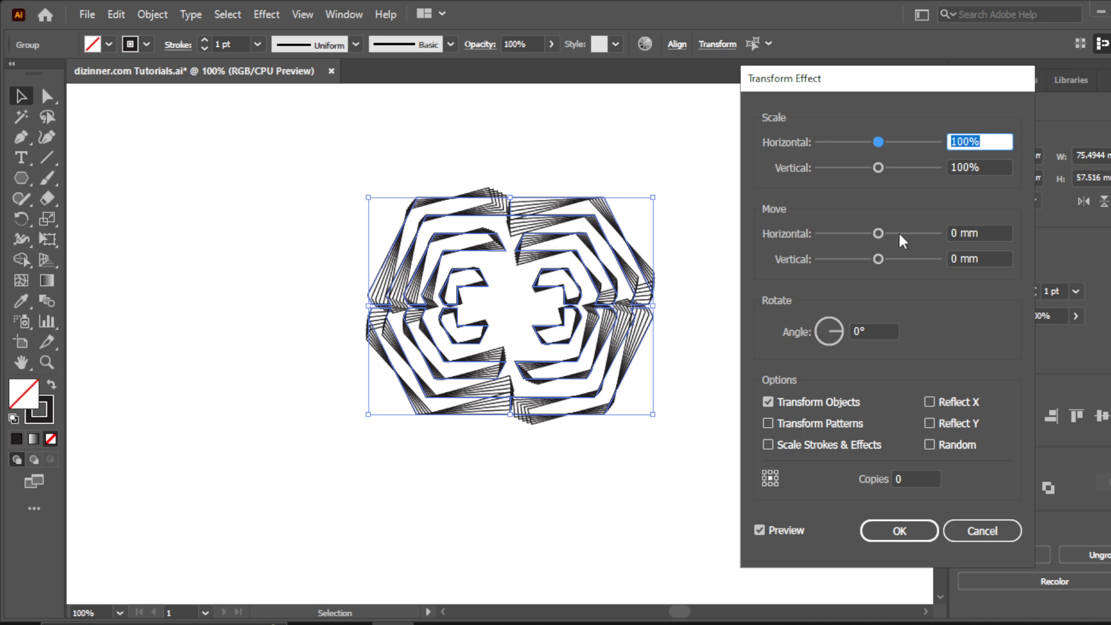
click(889, 231)
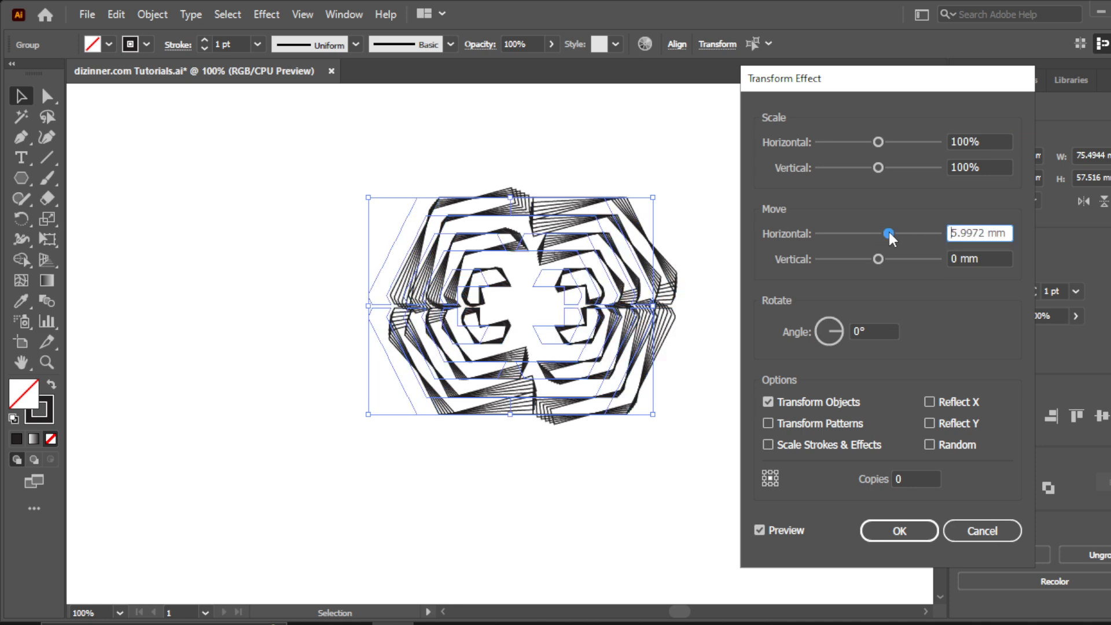
drag(984, 233, 910, 240)
text(0)
Set the new Transform effect's rotation angle to 3° and its number of copies to 100.
click(879, 331)
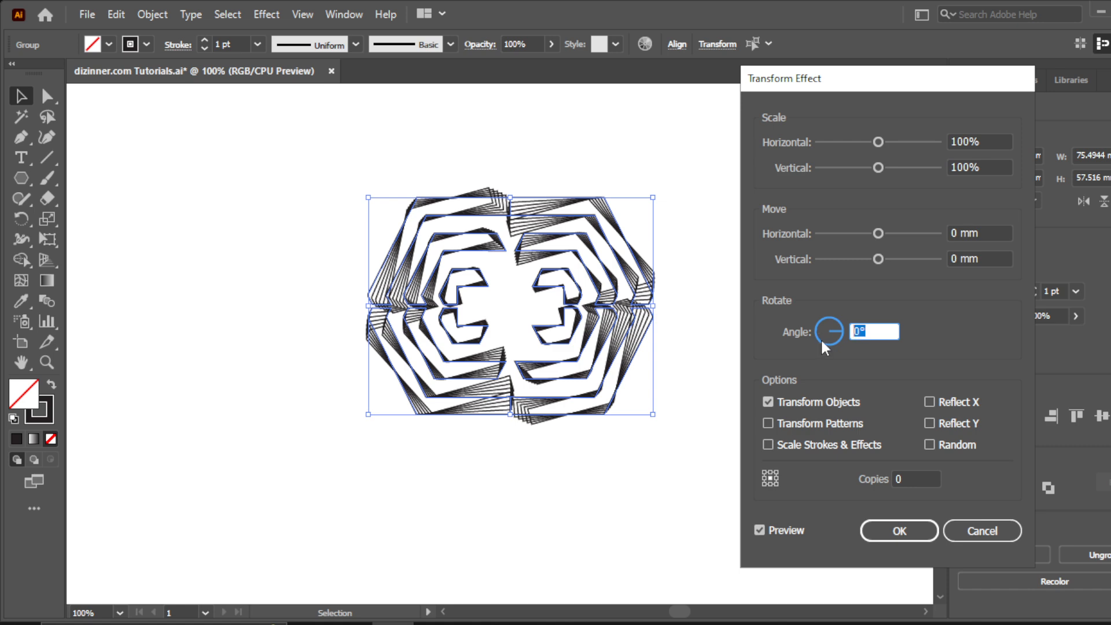
text(3)
click(912, 476)
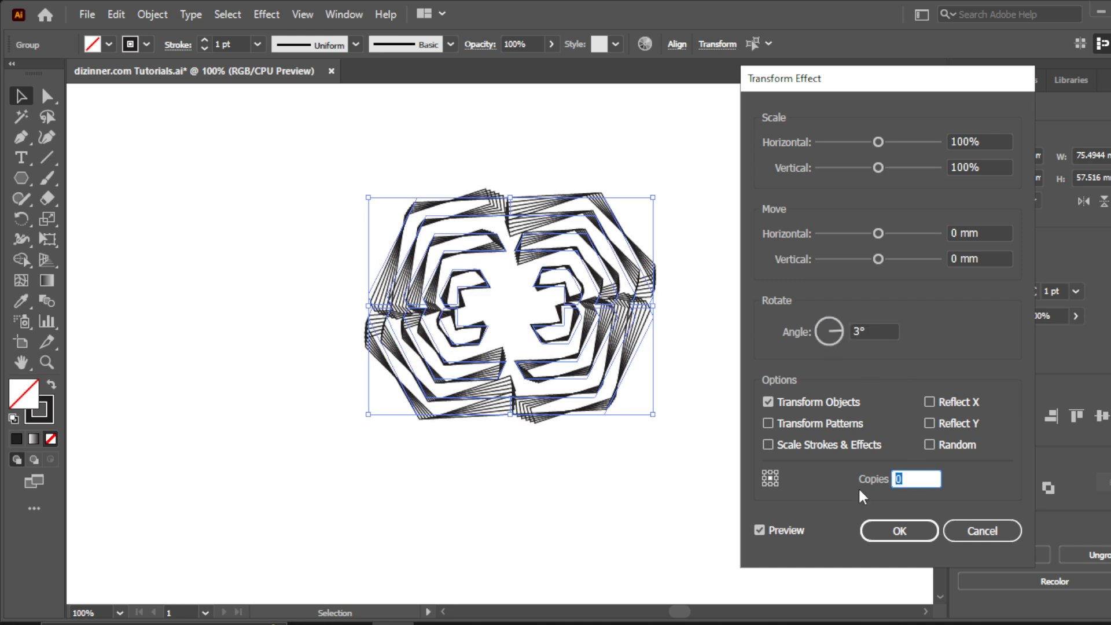
text(100)
click(886, 330)
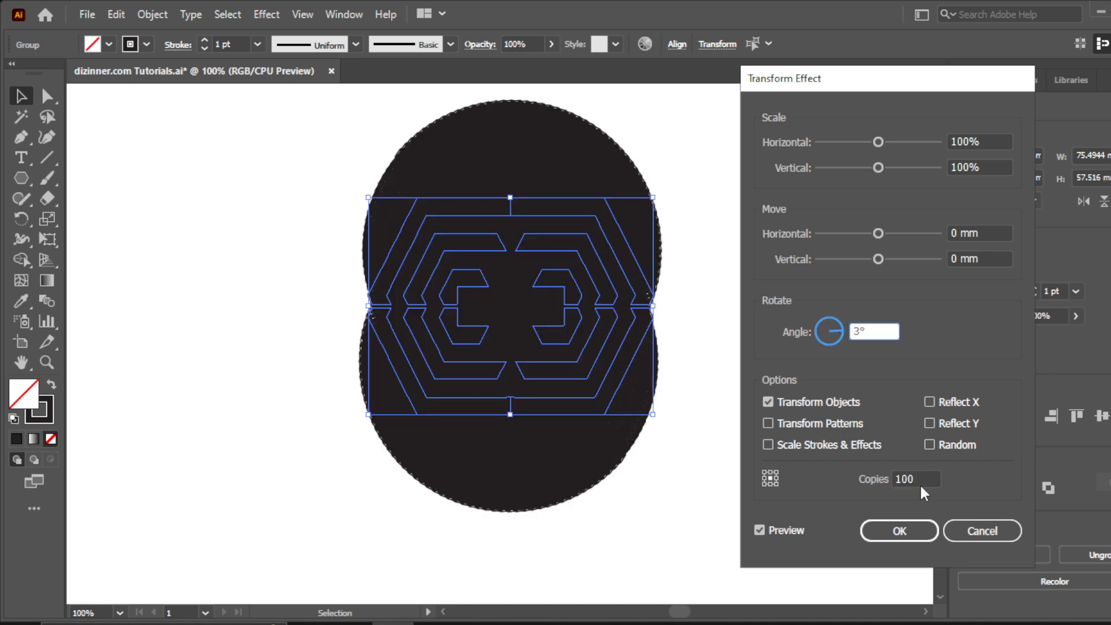
click(921, 477)
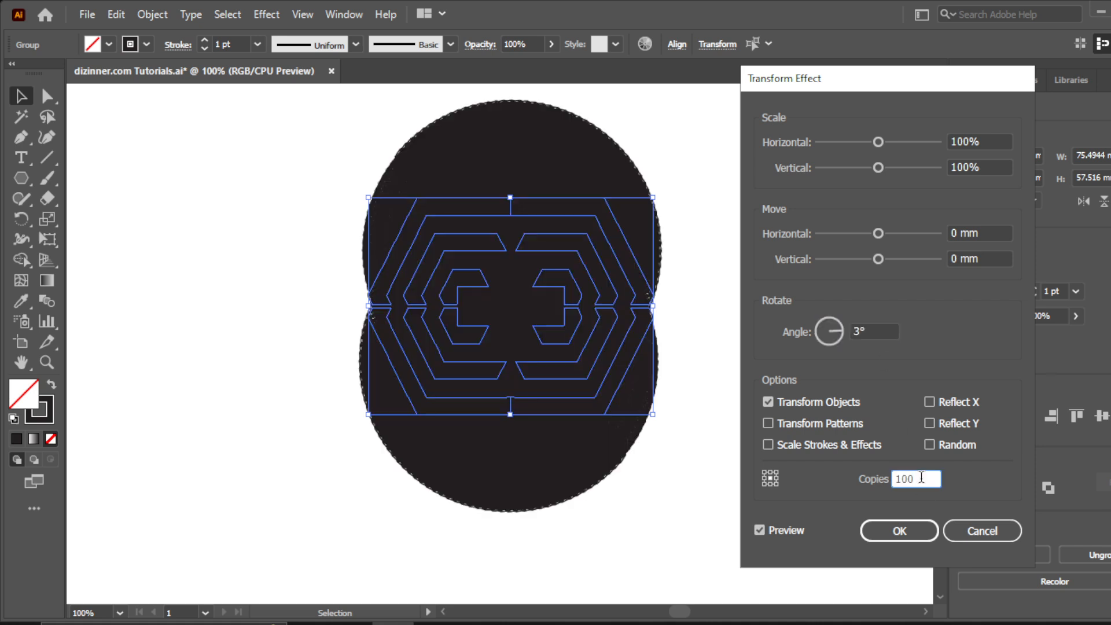
drag(921, 477, 840, 486)
Set the Transform effect's horizontal and vertical scale to 70%.
drag(966, 141, 915, 140)
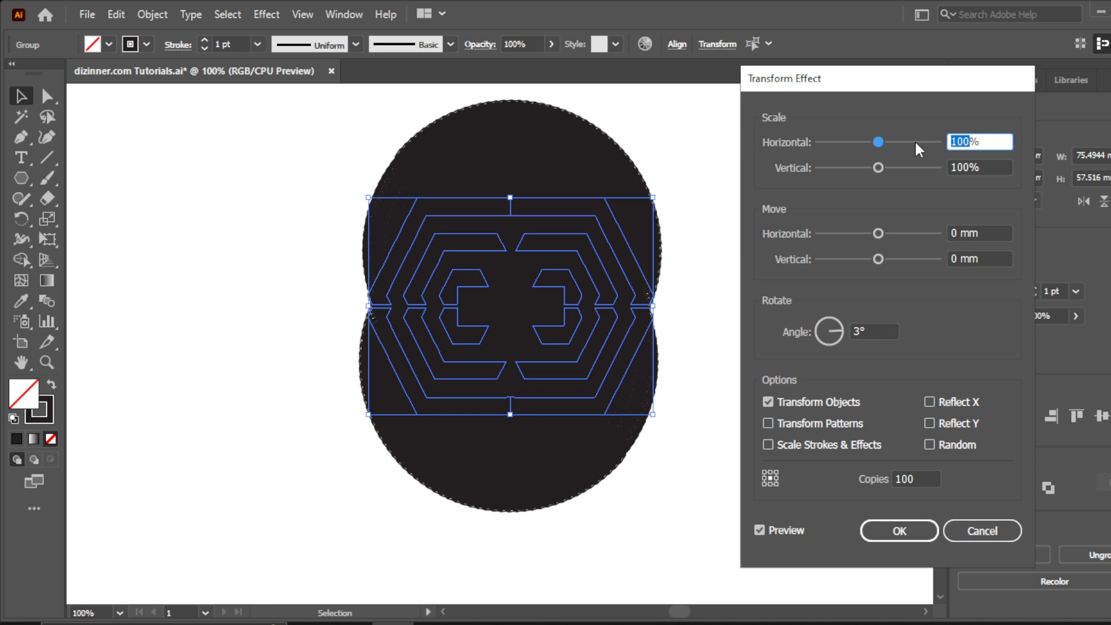
text(70)
key(Tab)
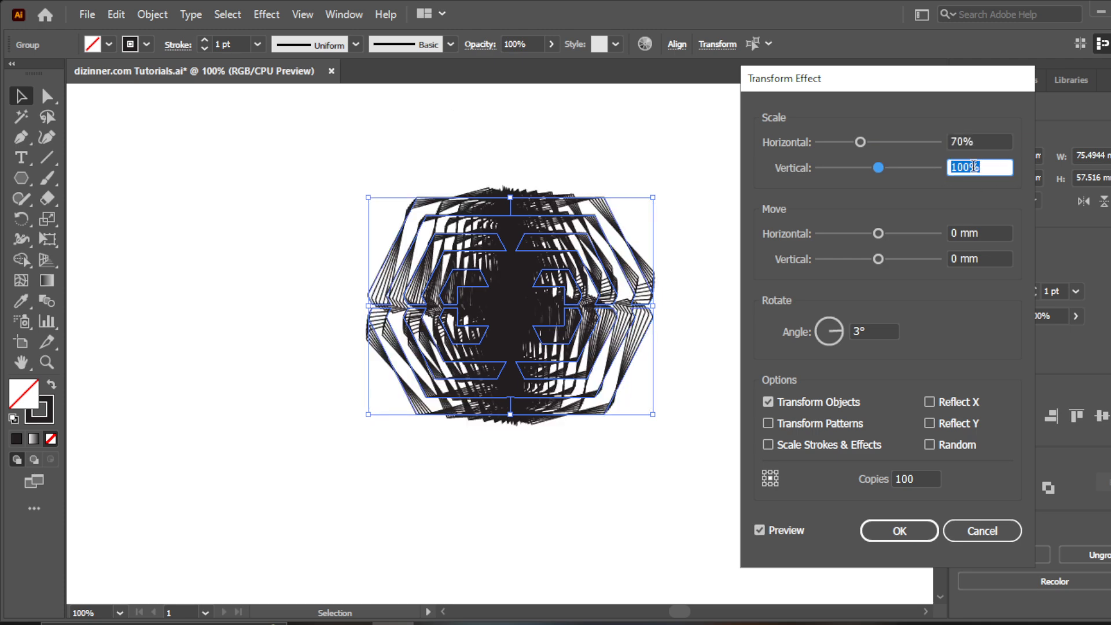
text(70)
Set the Transform effect's rotation angle to 45° and apply the effect to the hexagon artwork.
click(883, 331)
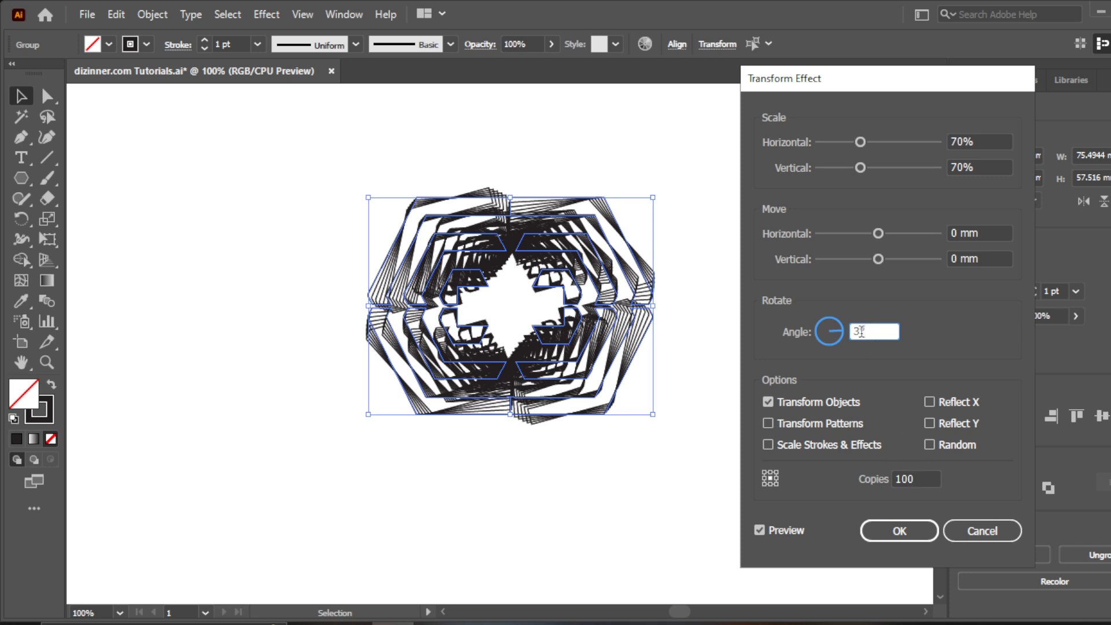
text(45)
click(927, 474)
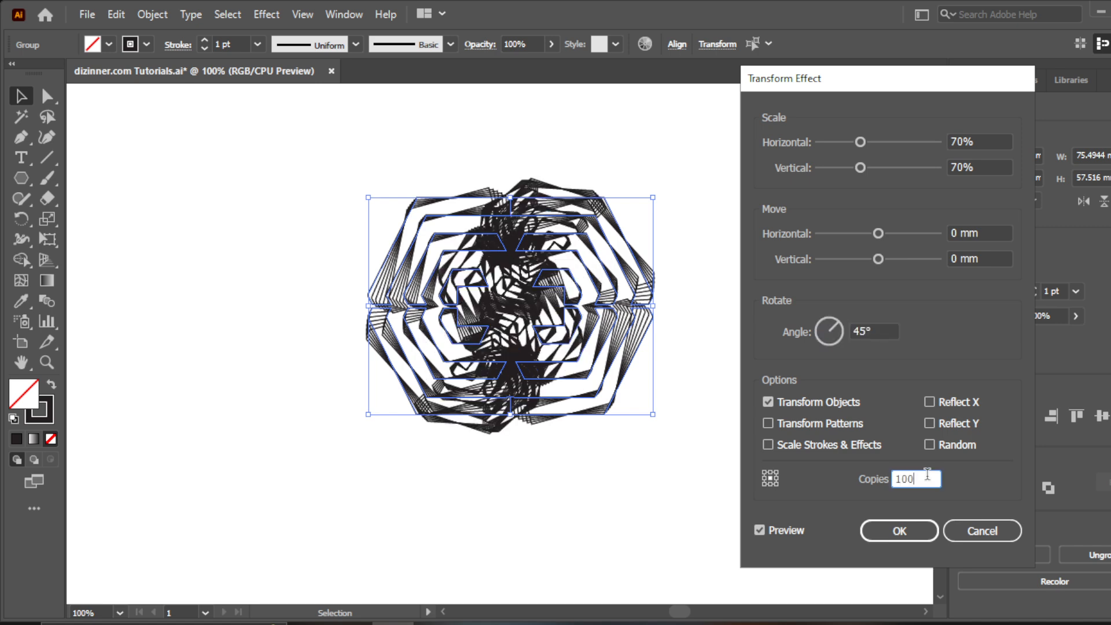
click(907, 528)
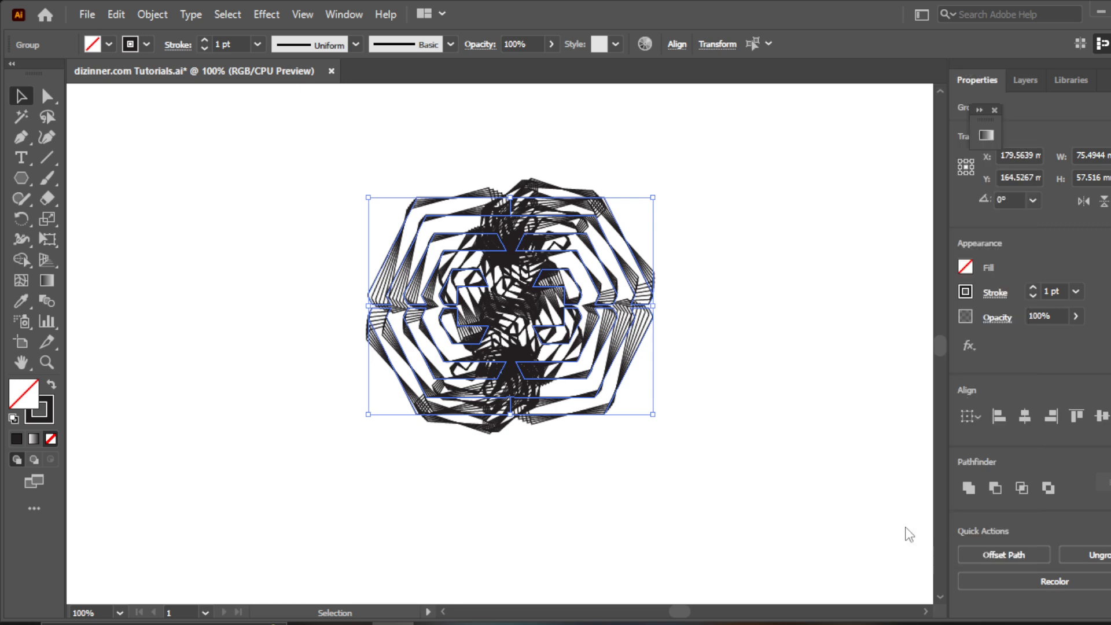
Scale the complete artwork up proportionally to about 119.9 by 91.4 mm and center it on the canvas.
click(732, 484)
drag(326, 179, 693, 452)
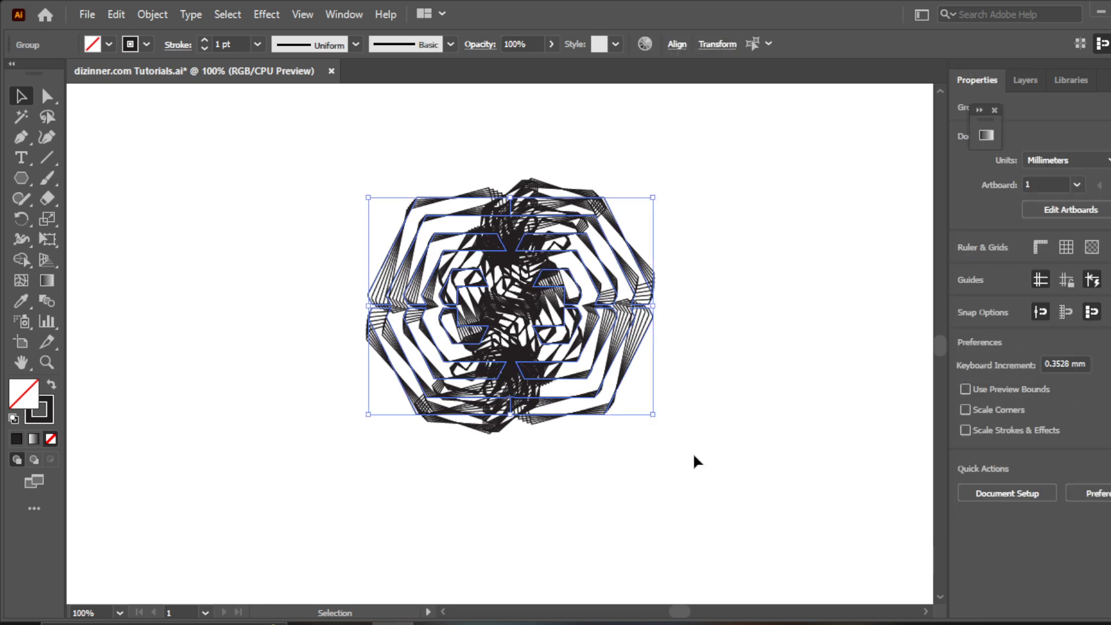
drag(654, 416, 644, 366)
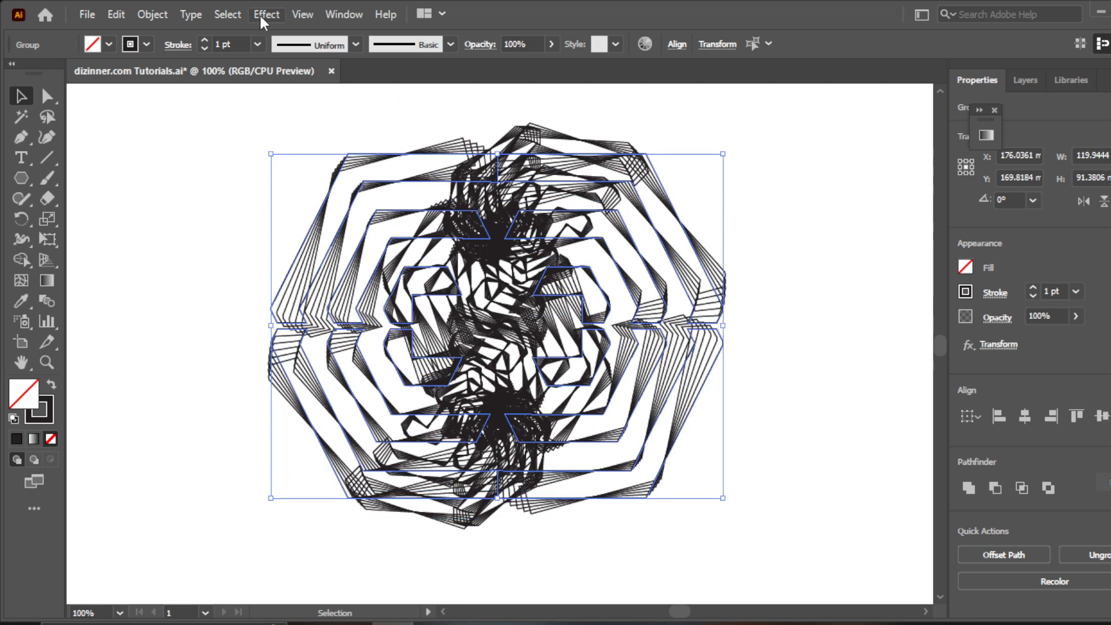
Open the Roughen effect for the selected artwork and try a relative size of 51%.
click(262, 17)
mouse_move(330, 160)
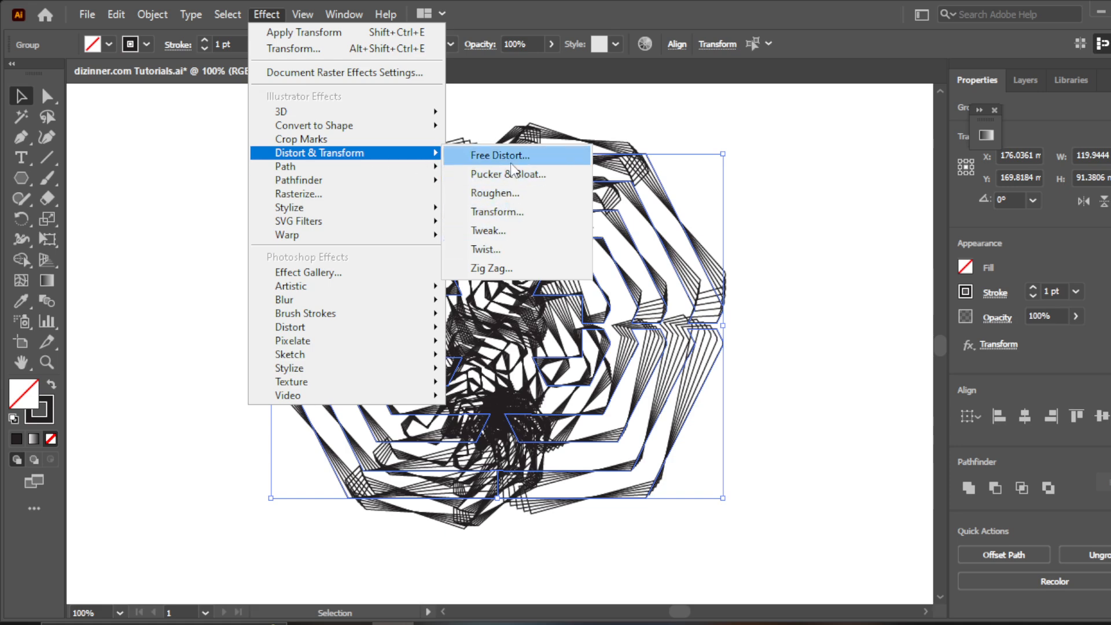
click(513, 197)
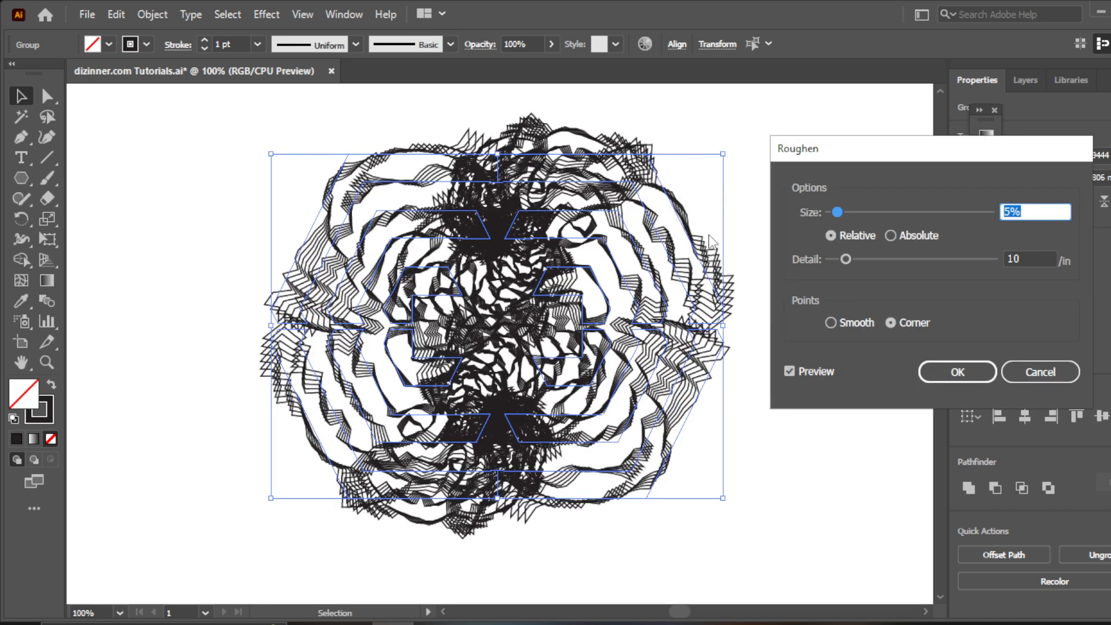
click(876, 212)
click(912, 214)
click(912, 213)
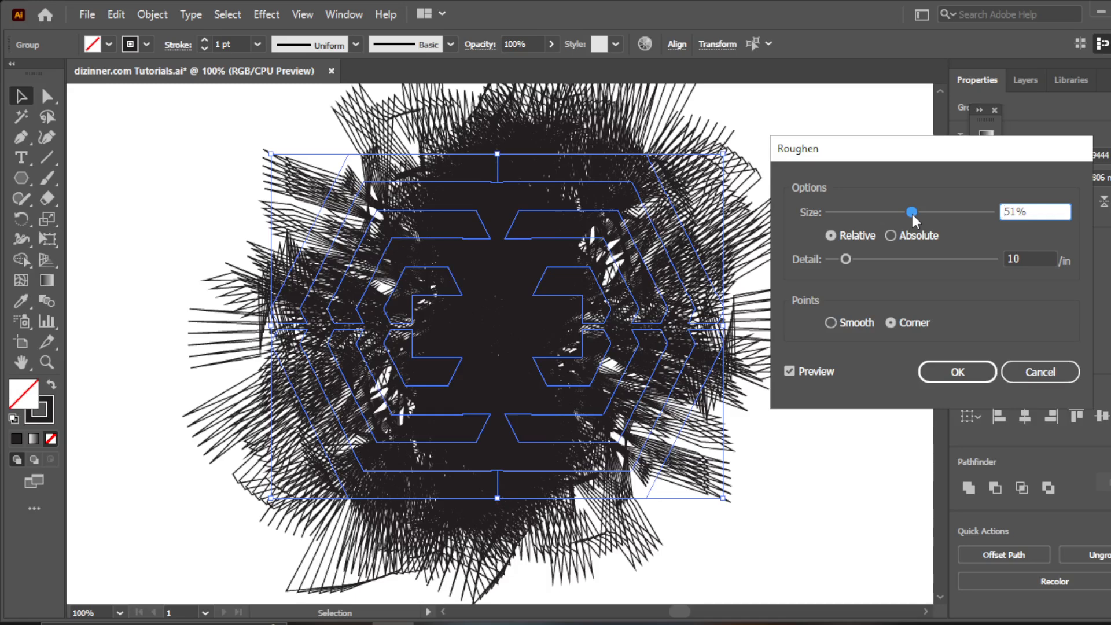
Set the Roughen size to 34%, raise its detail level above 10 per inch, and apply the effect.
click(884, 214)
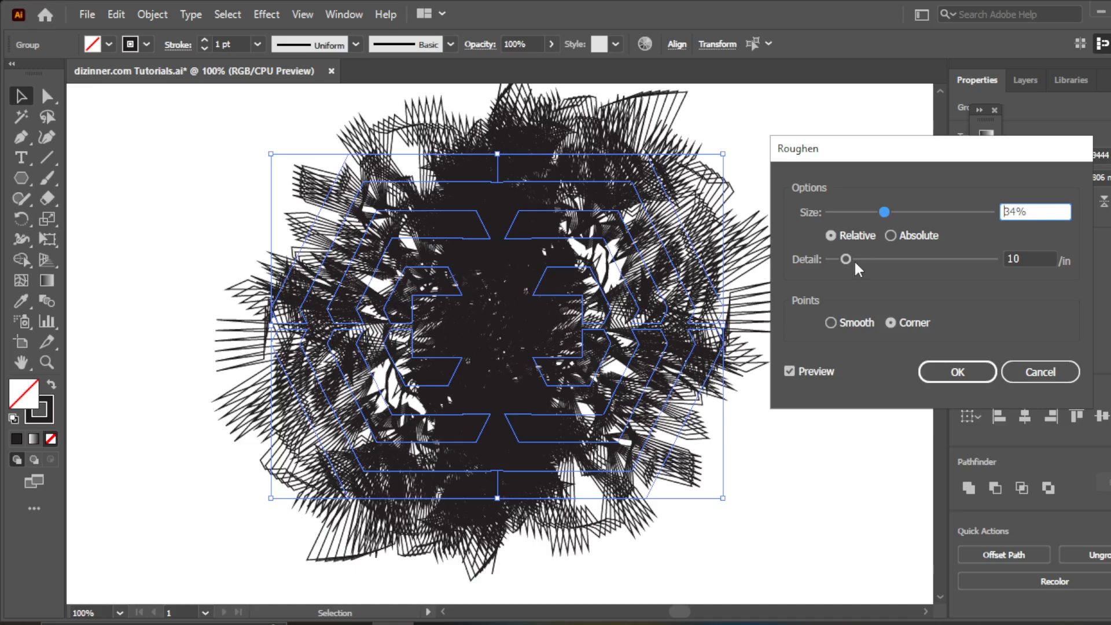
drag(846, 258, 882, 259)
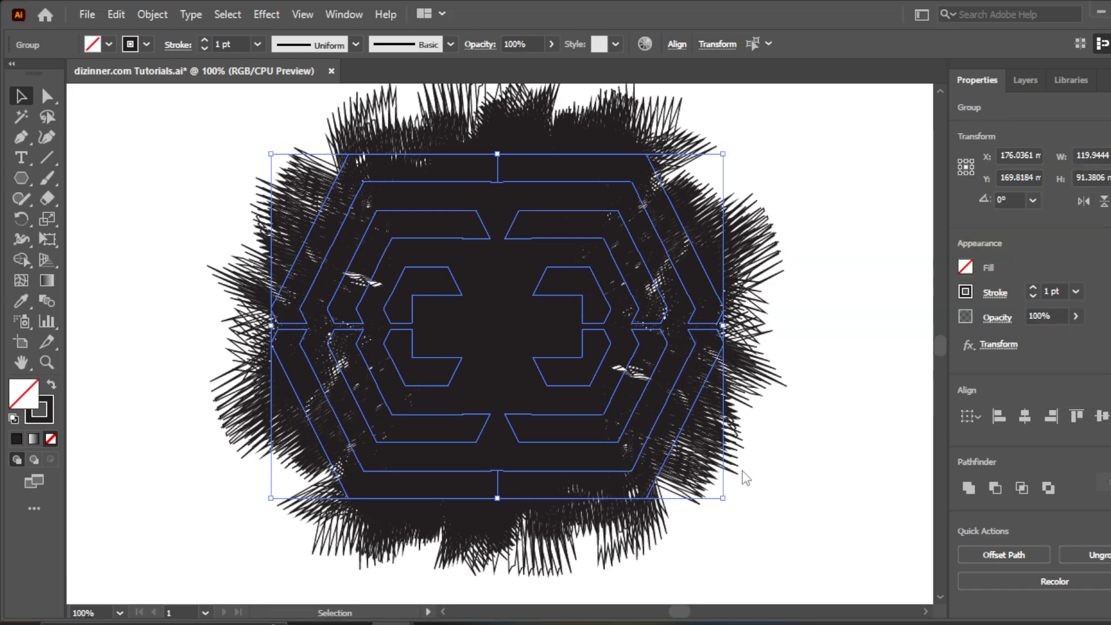
click(939, 371)
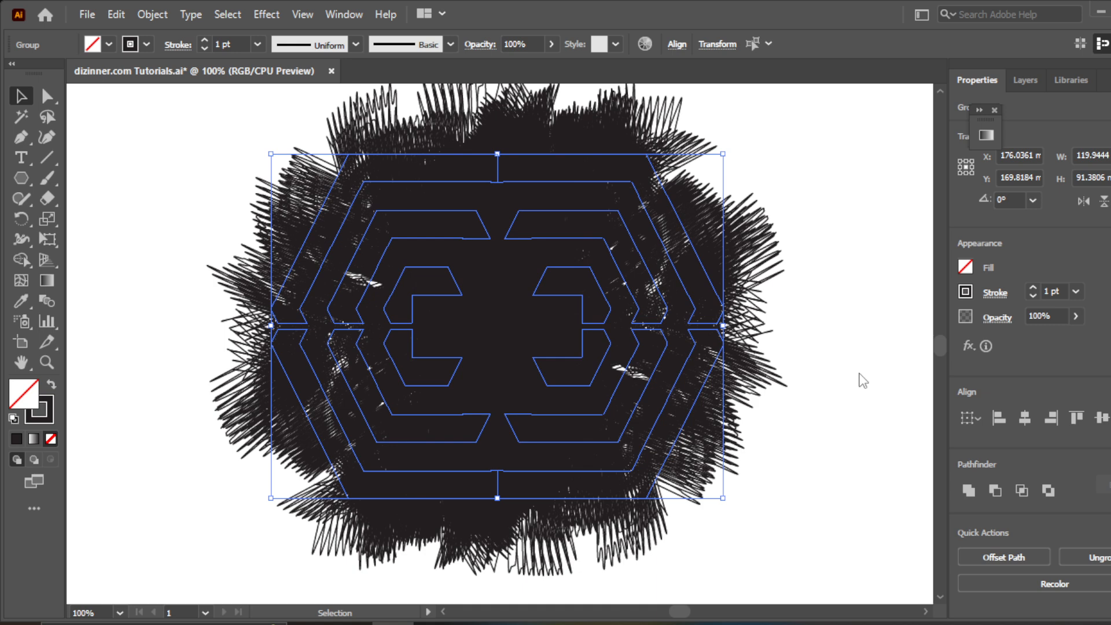
Select the whole roughened artwork and scale it up until its lower half measures about 237.7 by 126.7 mm.
click(806, 363)
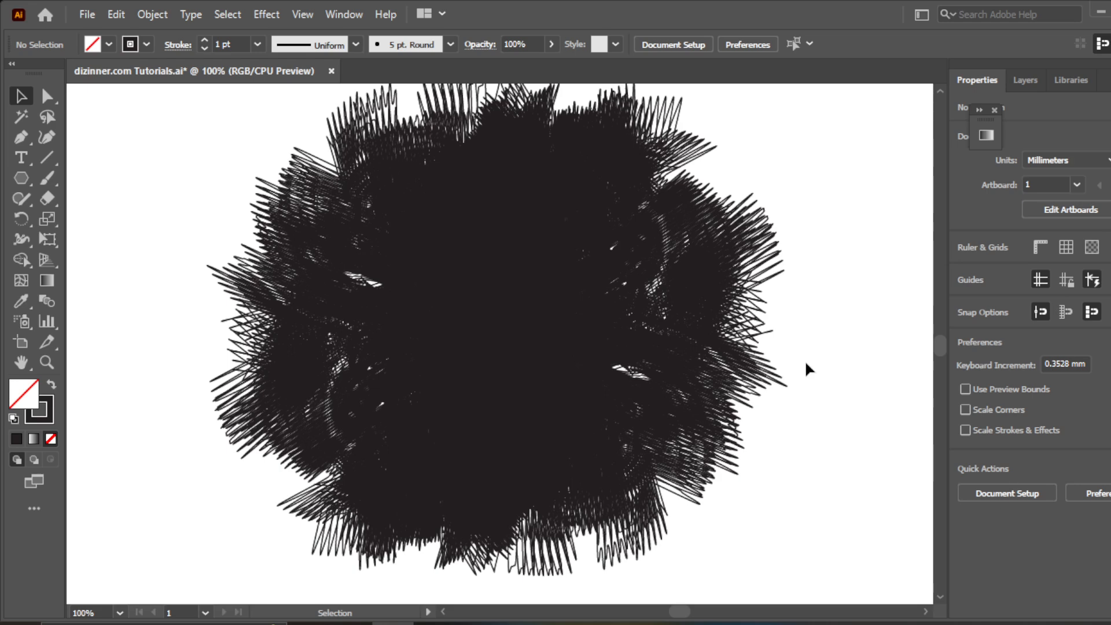
click(46, 363)
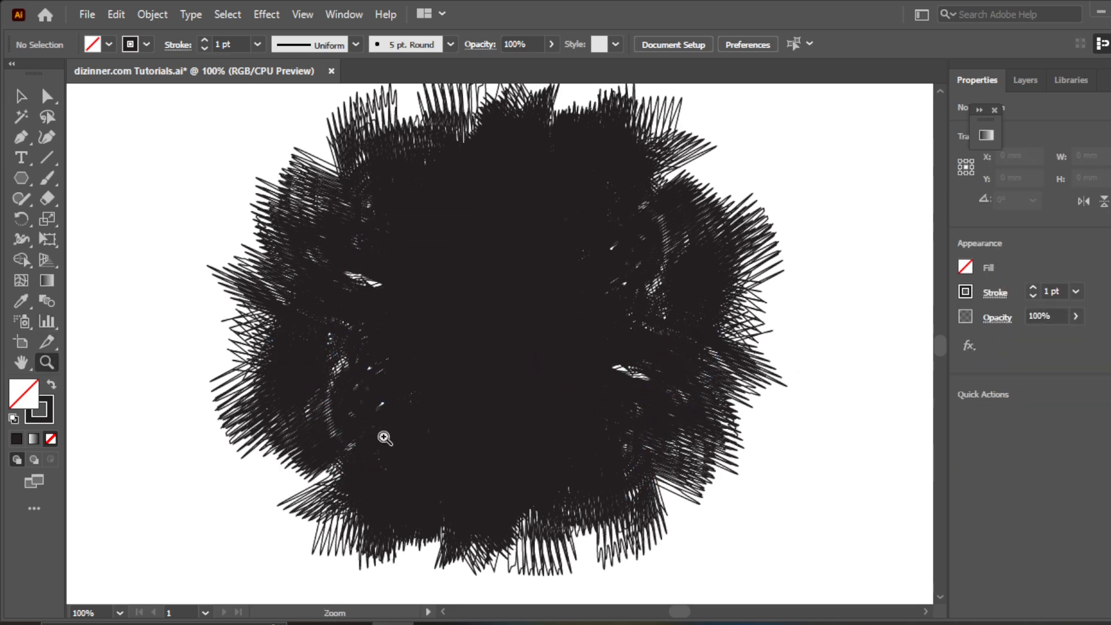
alt+click(440, 436)
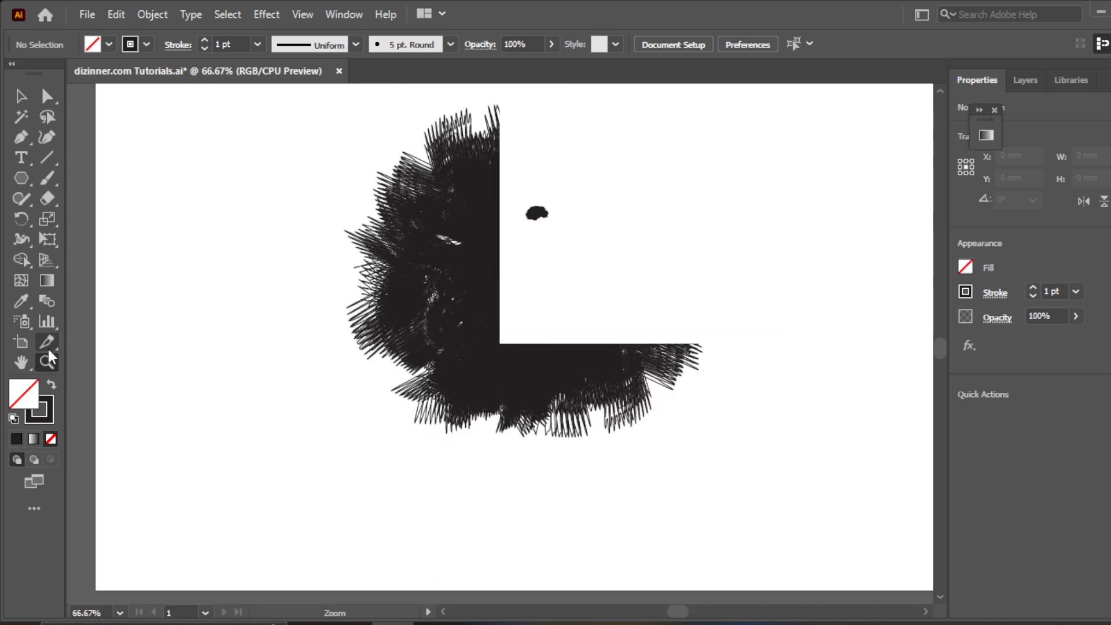
click(20, 363)
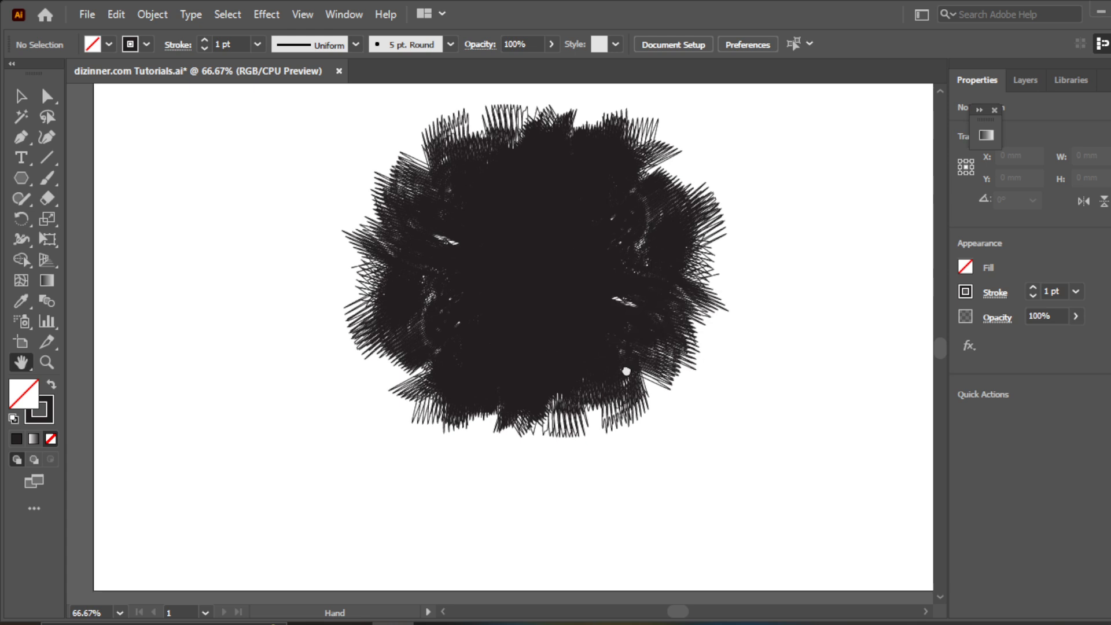
drag(631, 369, 392, 388)
key(v)
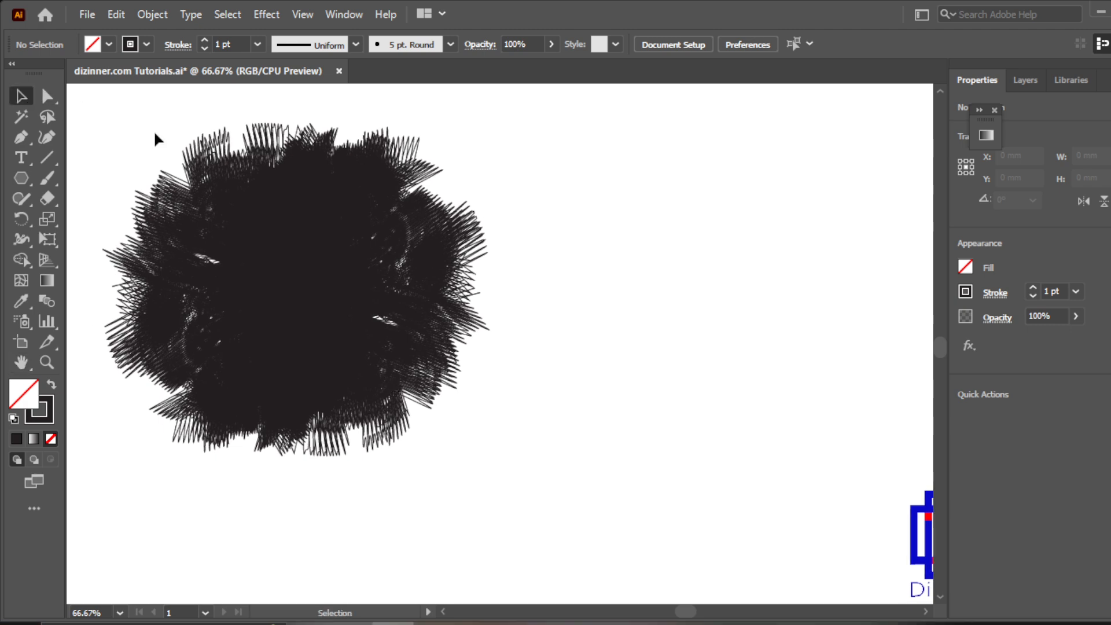
drag(156, 134, 529, 495)
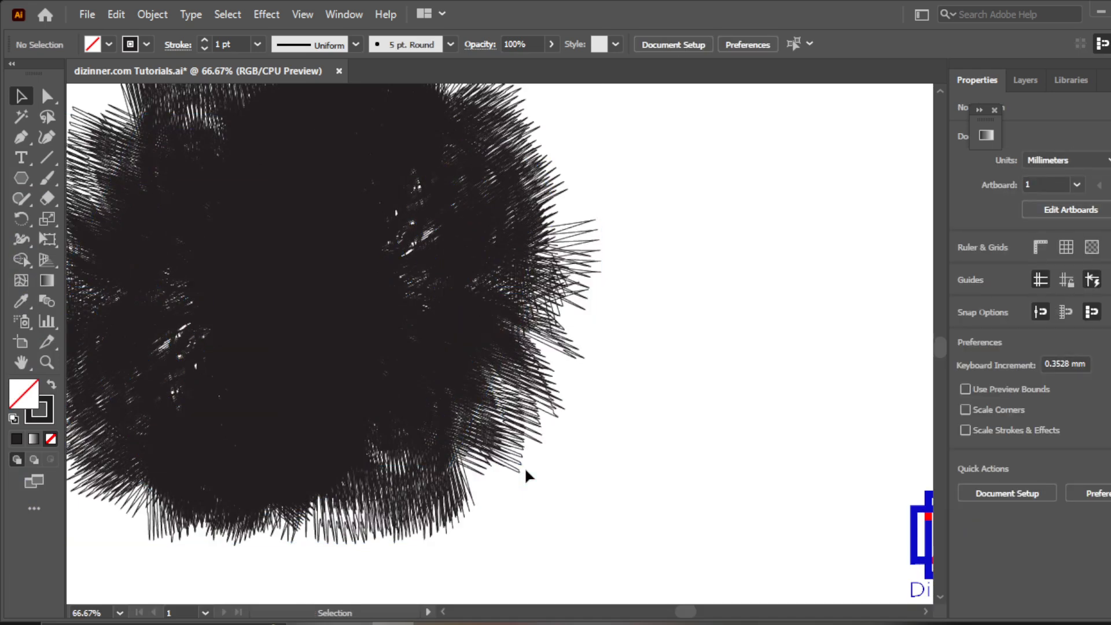
Bring the complete enlarged artwork into view to examine its roughened strokes, leaving nothing selected.
click(468, 412)
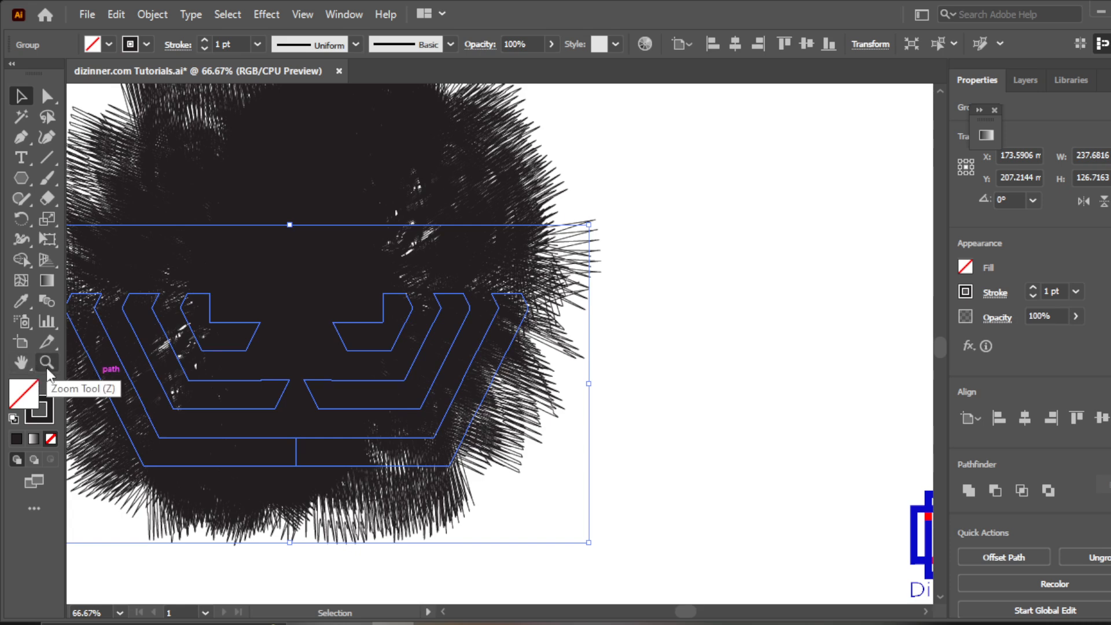
click(20, 362)
drag(340, 322, 661, 360)
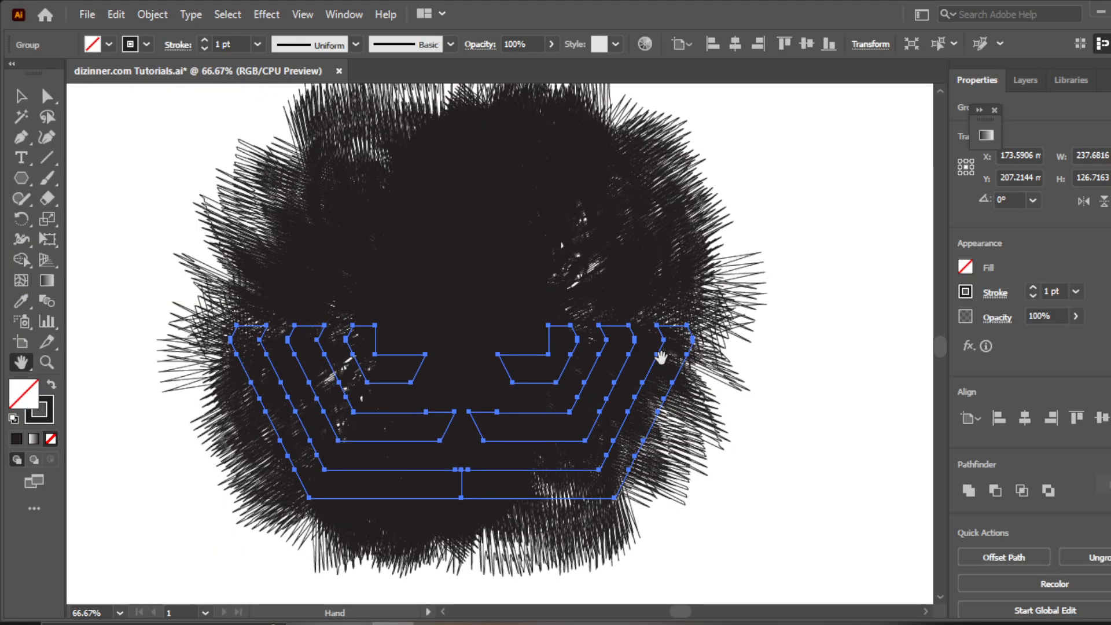
drag(564, 305, 612, 361)
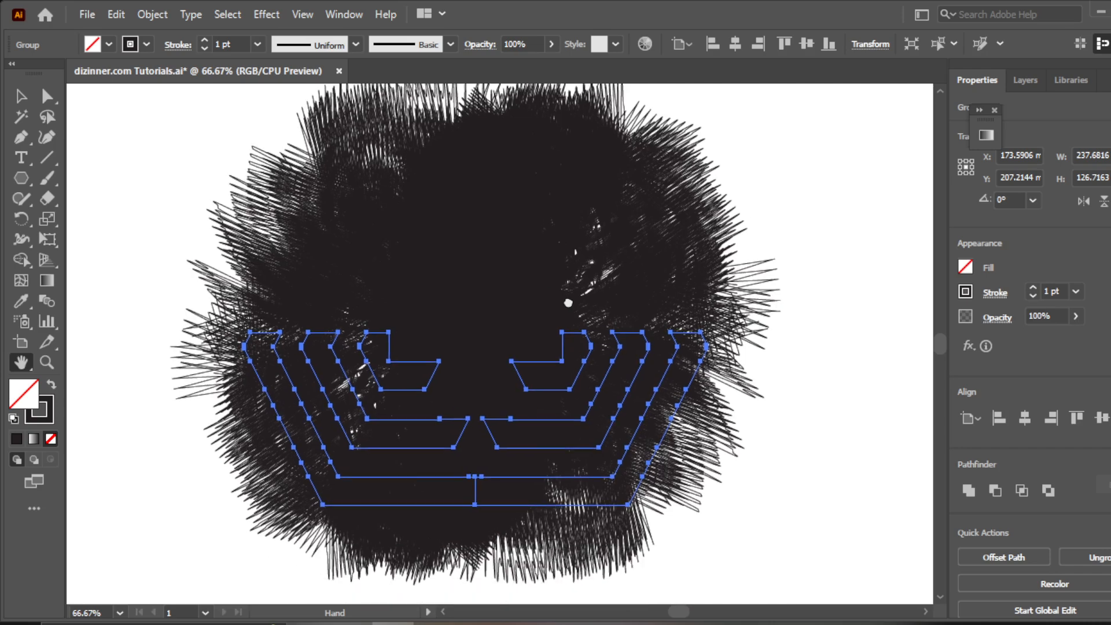
drag(573, 310, 578, 313)
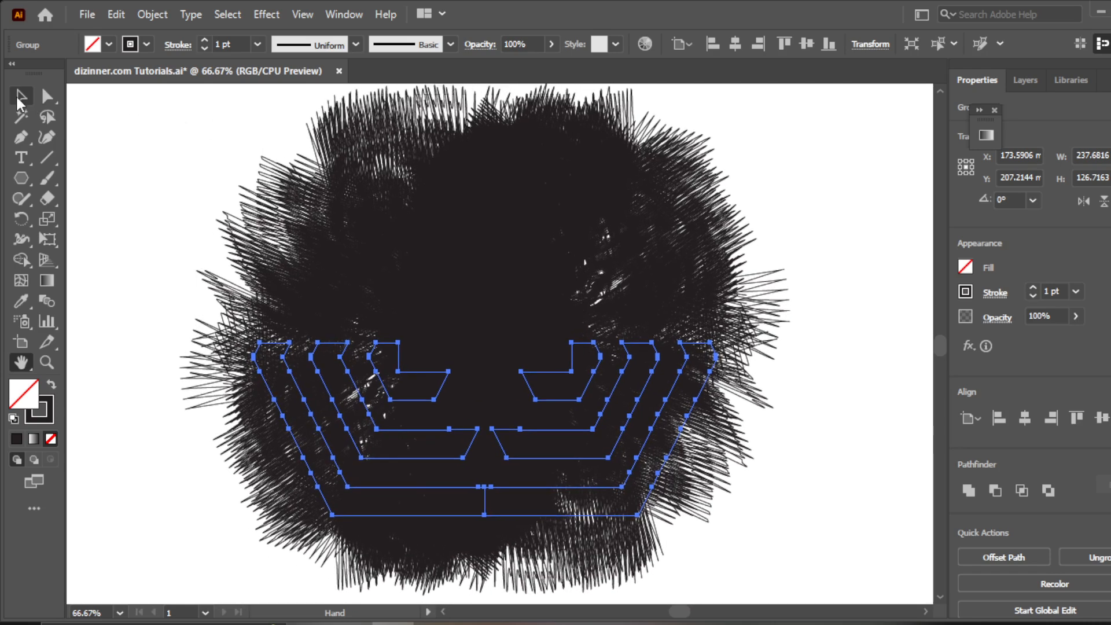
key(v)
click(126, 102)
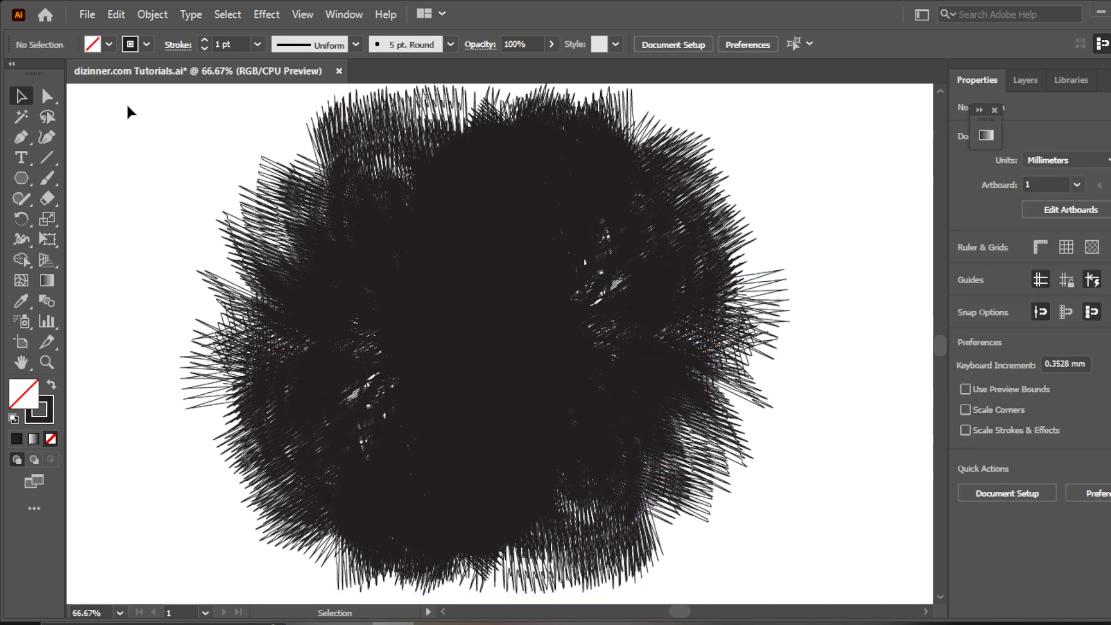